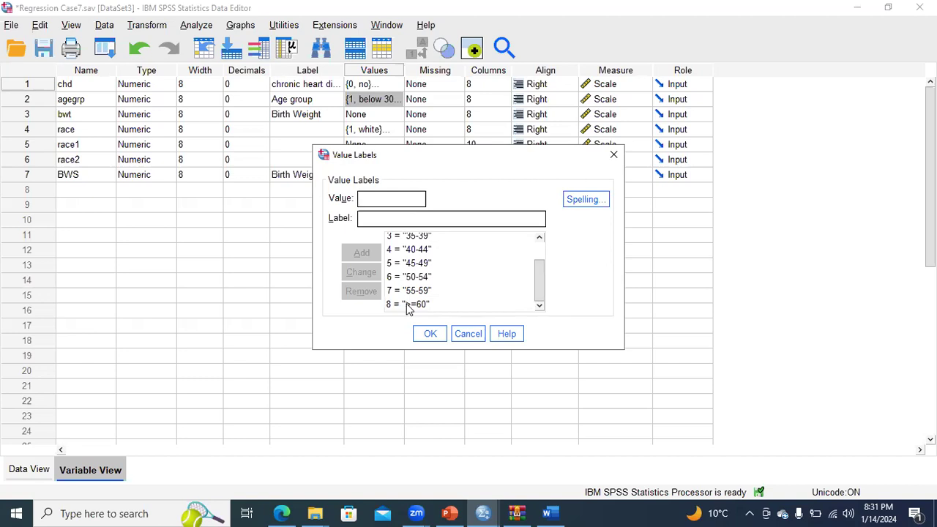
# Step: Examine the categories defined in the agegrp variable's value labels, checking each code and its age range from first to last
pyautogui.click(409, 304)
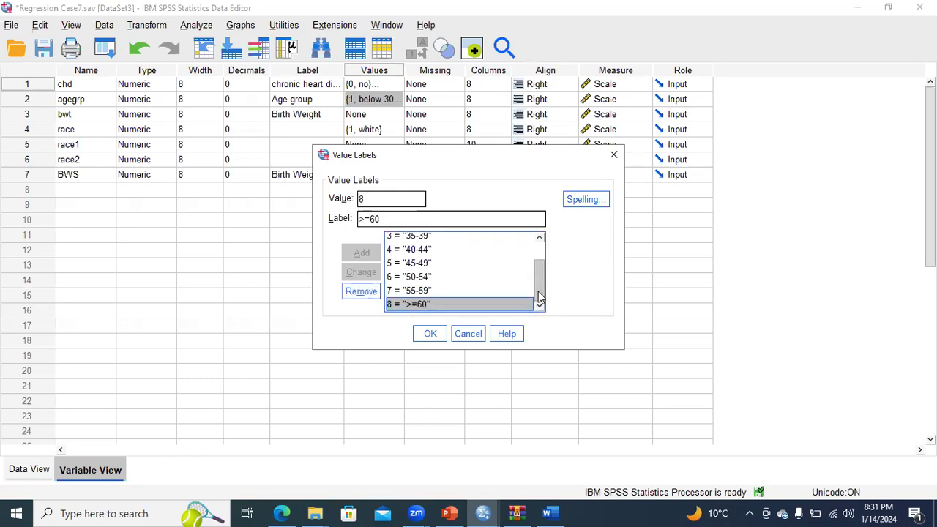
pyautogui.moveTo(538, 292); pyautogui.dragTo(539, 263)
pyautogui.click(409, 242)
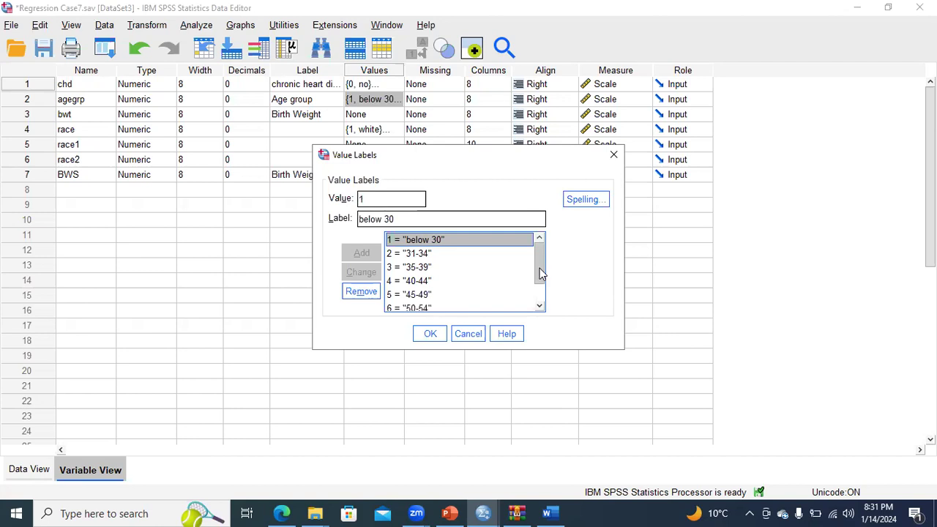
pyautogui.moveTo(540, 276)
pyautogui.mouseDown()
pyautogui.moveTo(540, 300)
pyautogui.moveTo(540, 265)
pyautogui.moveTo(545, 301)
pyautogui.moveTo(543, 260)
pyautogui.mouseUp()
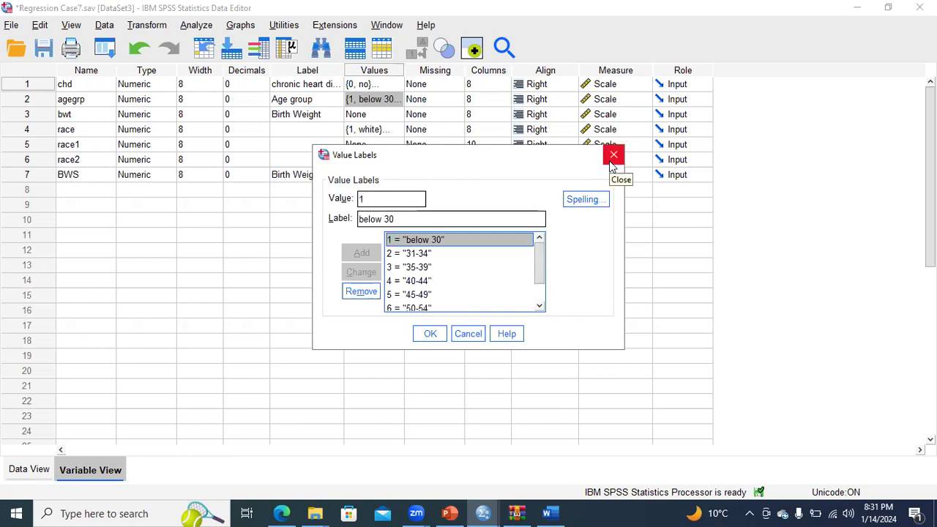
pyautogui.moveTo(539, 266); pyautogui.dragTo(539, 294)
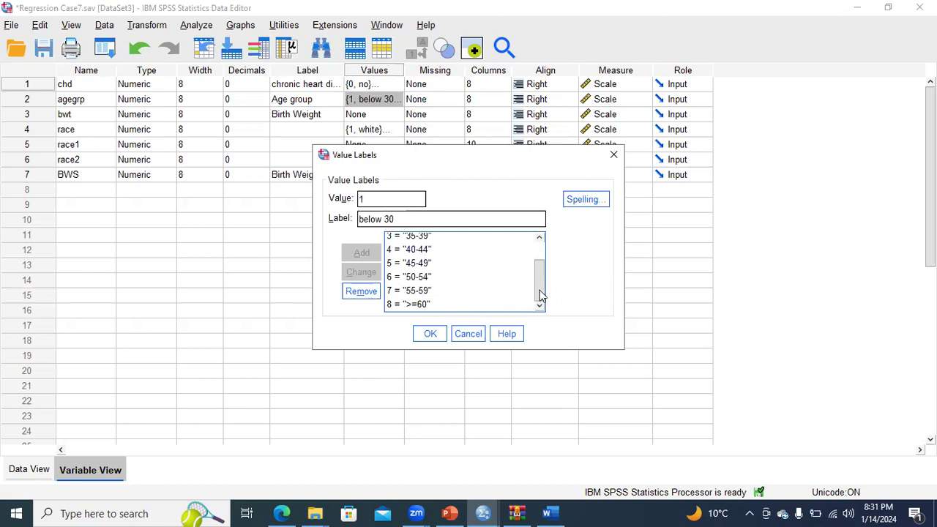
pyautogui.moveTo(538, 292); pyautogui.dragTo(538, 262)
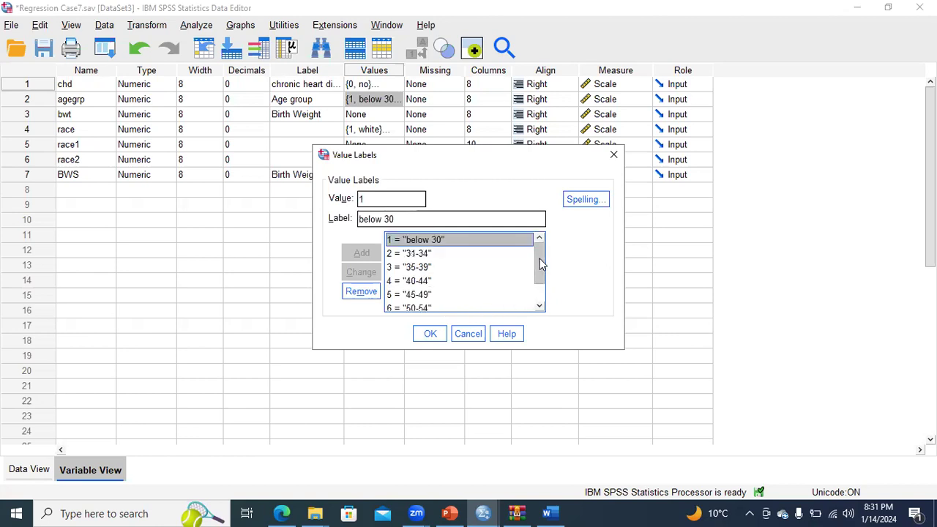
pyautogui.click(411, 244)
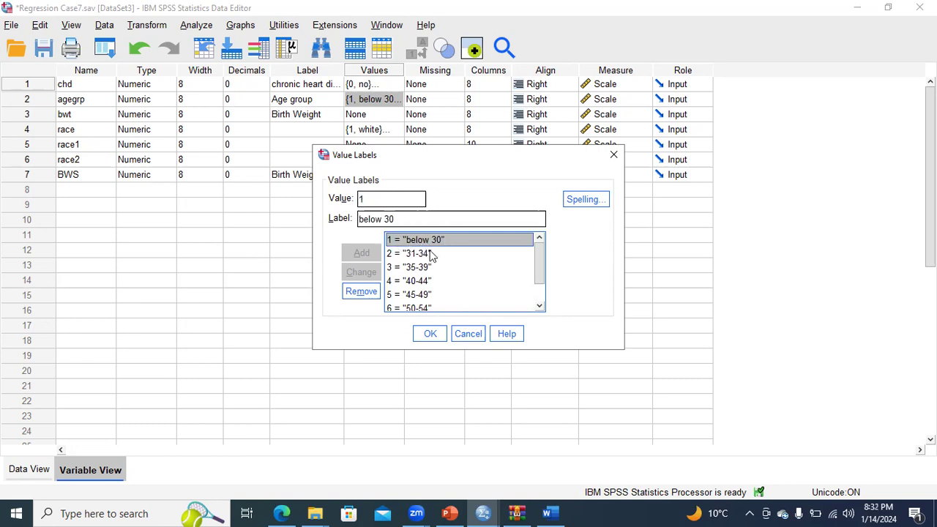
pyautogui.click(410, 254)
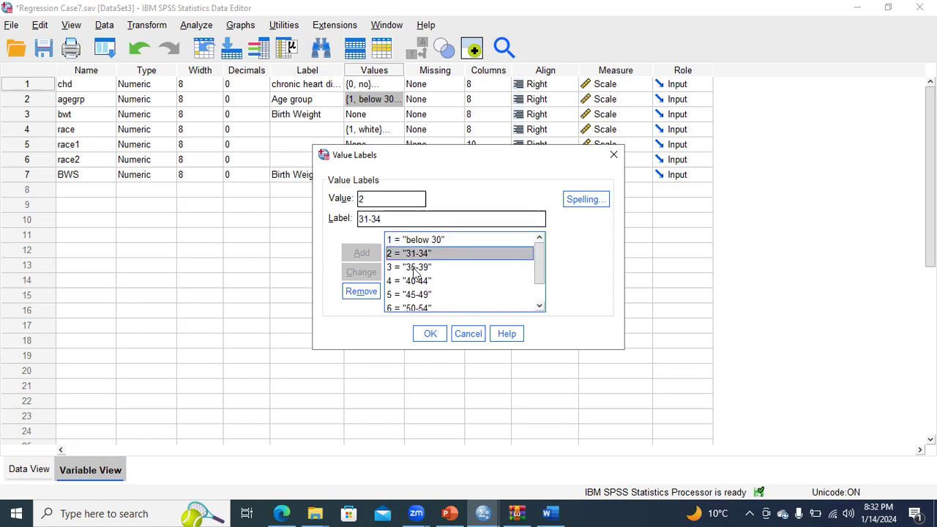
pyautogui.click(414, 268)
pyautogui.click(416, 282)
pyautogui.click(418, 294)
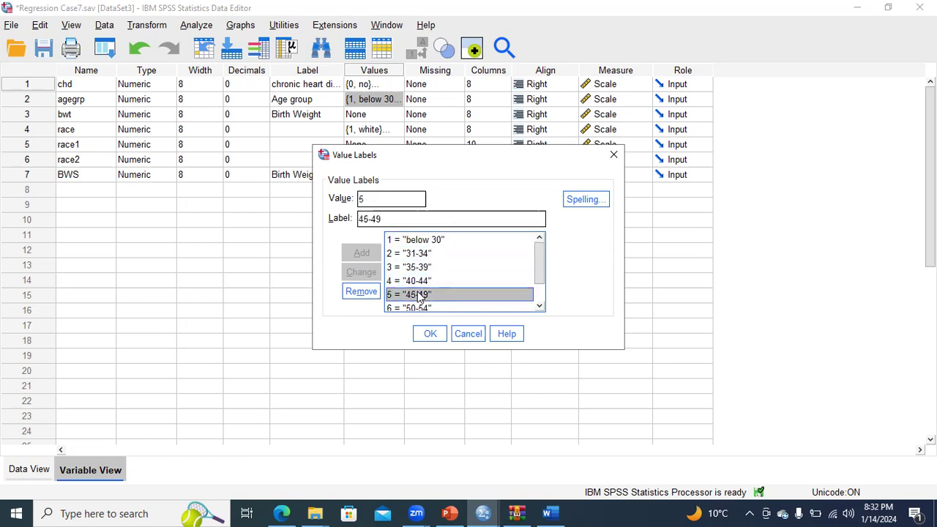
pyautogui.click(420, 307)
pyautogui.moveTo(542, 267)
pyautogui.mouseDown()
pyautogui.moveTo(545, 297)
pyautogui.moveTo(540, 259)
pyautogui.mouseUp()
pyautogui.click(423, 304)
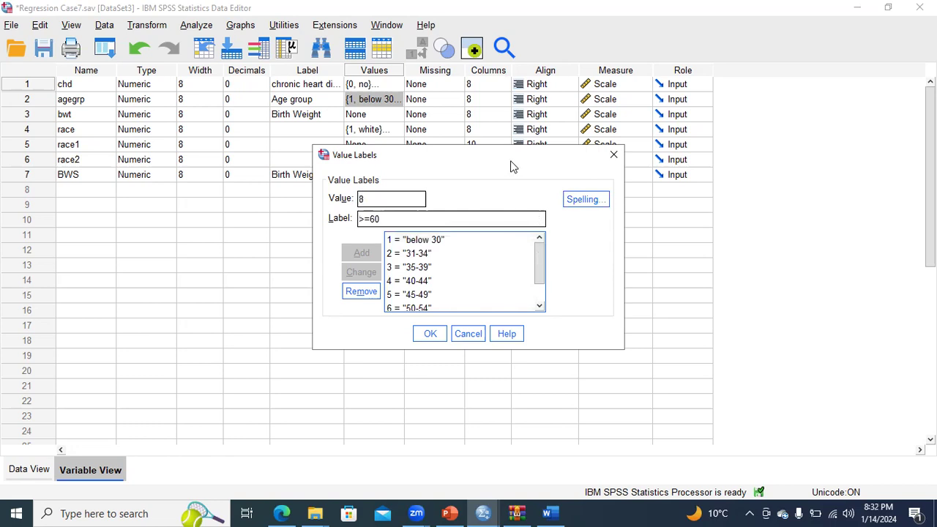
pyautogui.moveTo(511, 167); pyautogui.dragTo(574, 138)
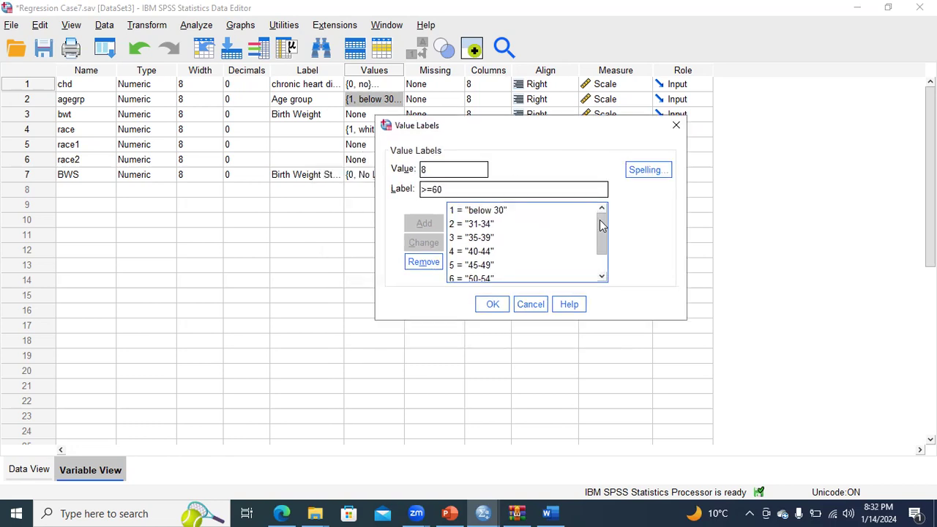
pyautogui.click(459, 225)
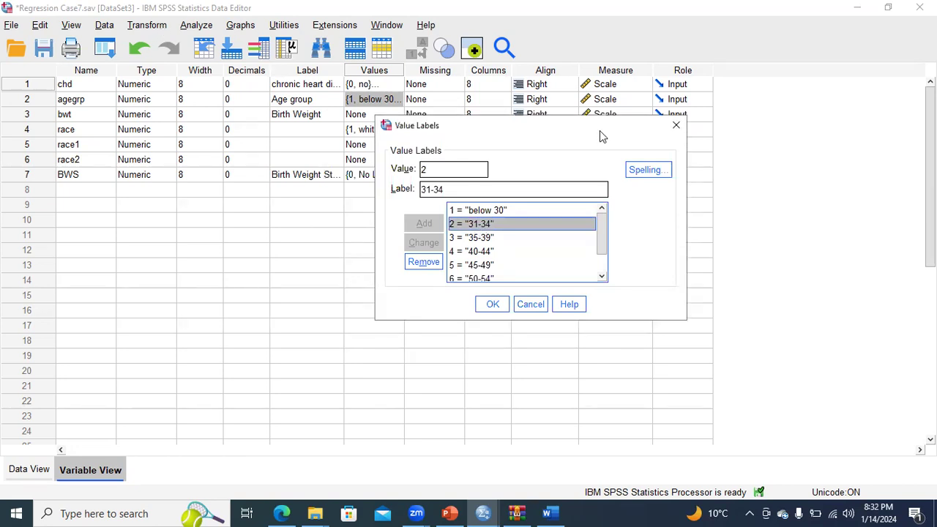
pyautogui.click(674, 125)
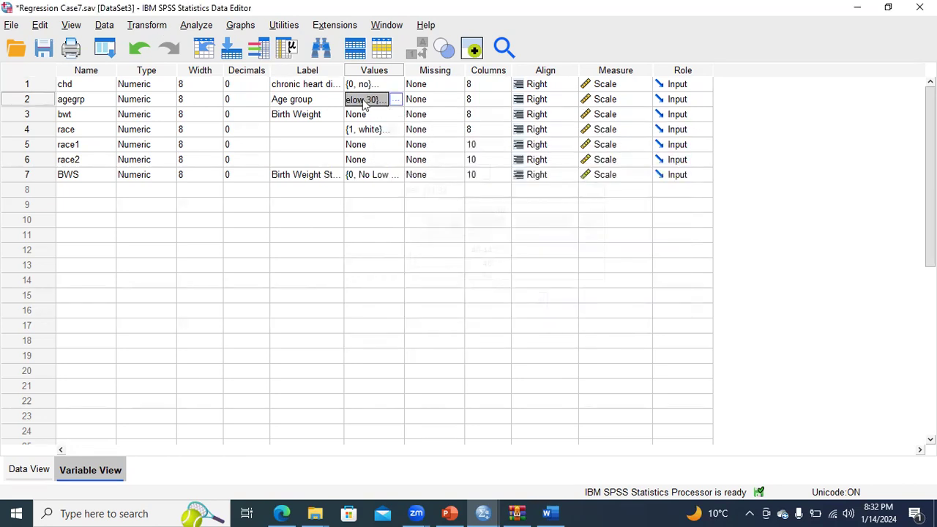
pyautogui.click(155, 29)
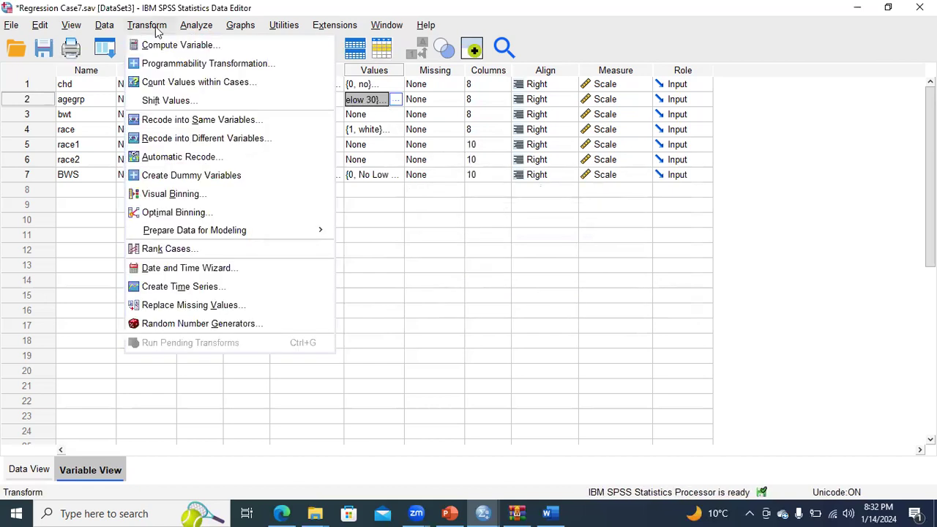
pyautogui.click(216, 139)
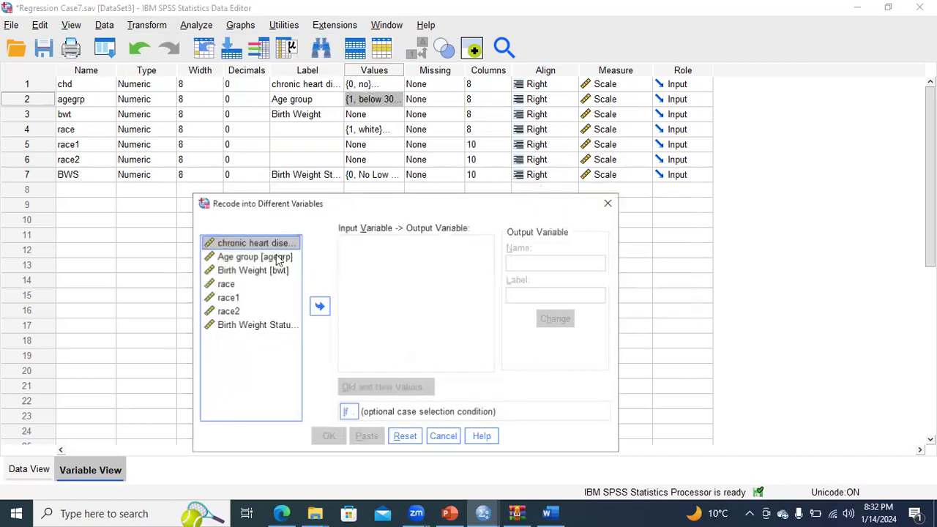
pyautogui.click(236, 258)
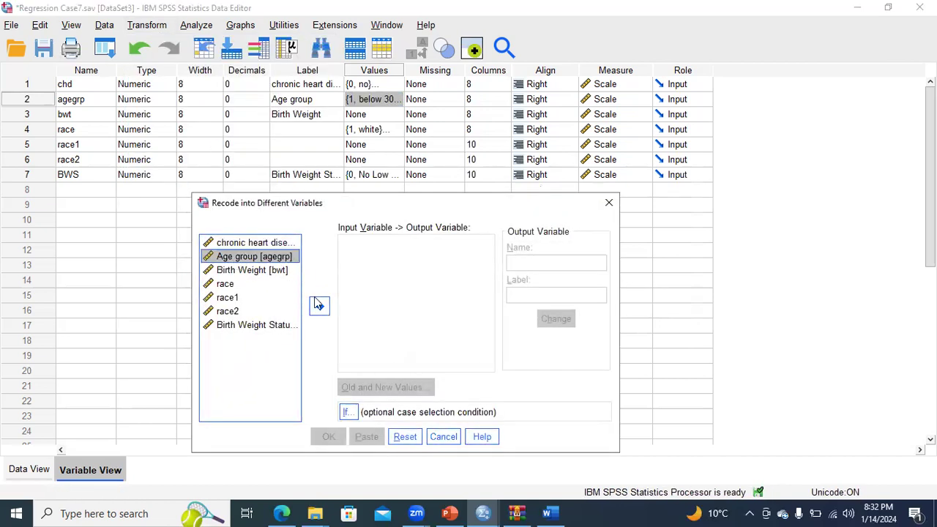
pyautogui.click(318, 306)
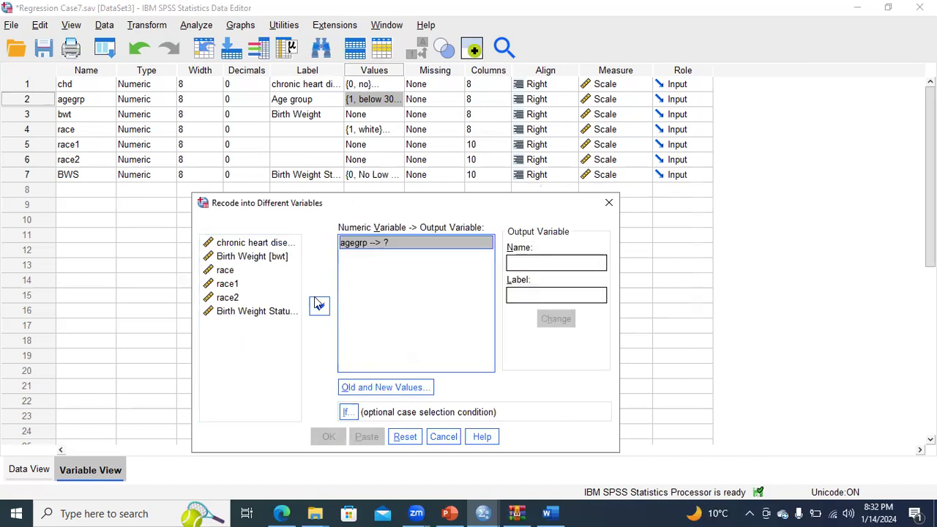
pyautogui.click(518, 264)
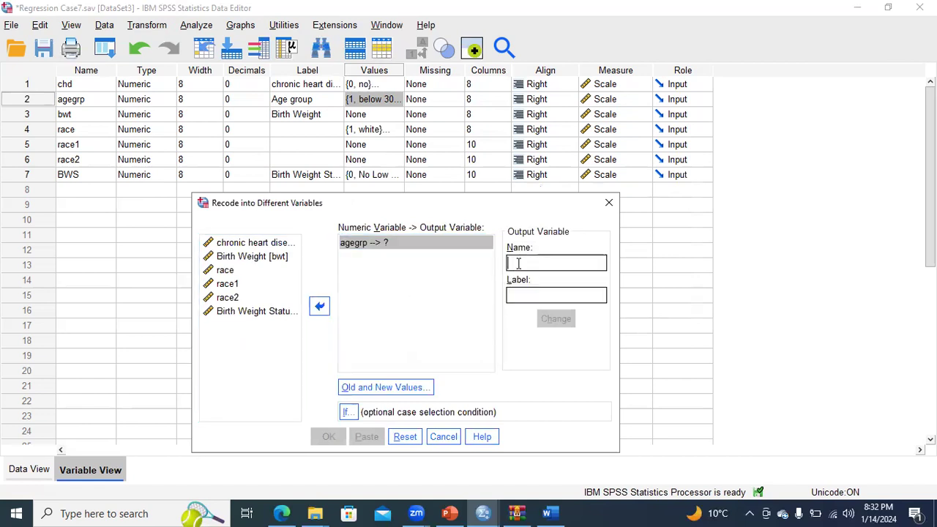
pyautogui.write('Dummy_')
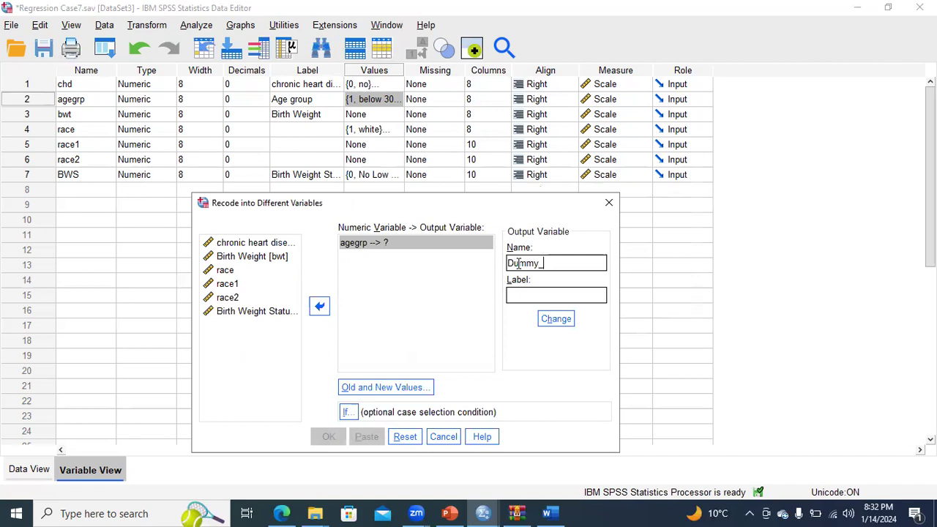
pyautogui.click(475, 288)
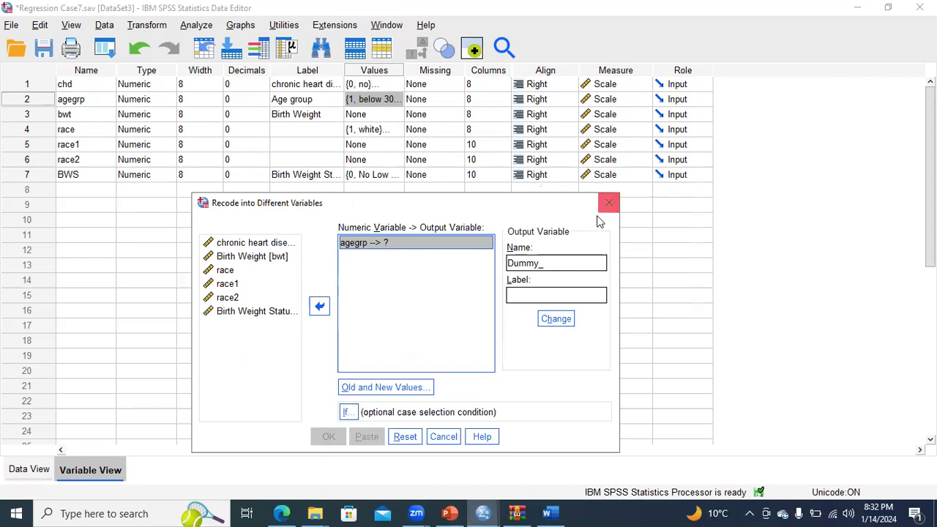
# Step: Paste a screenshot of the agegrp value labels at the end of the Classification Table document in Word, and return to SPSS
pyautogui.click(394, 98)
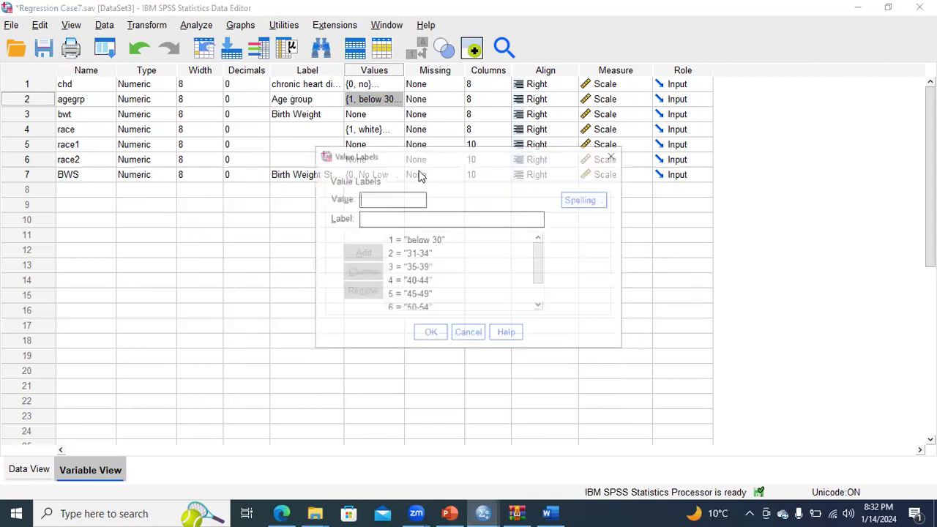
pyautogui.moveTo(538, 274); pyautogui.dragTo(538, 282)
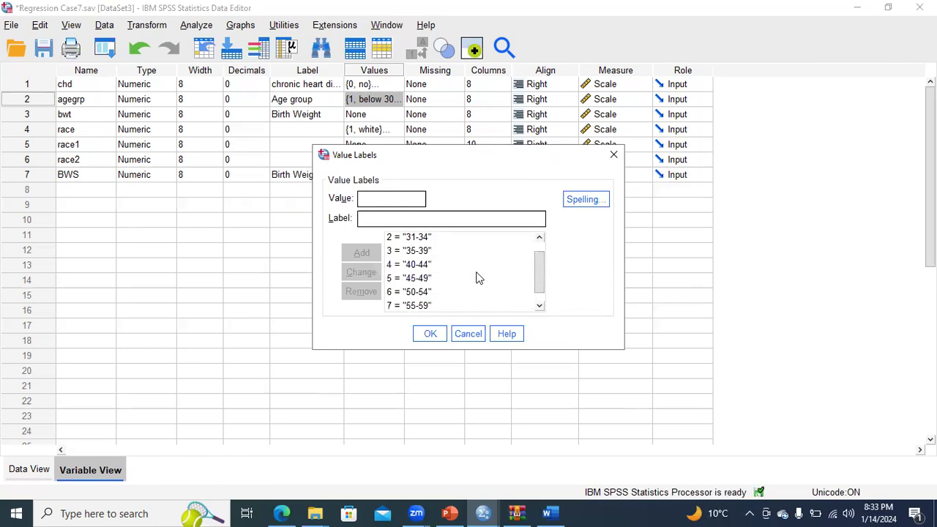
pyautogui.click(553, 513)
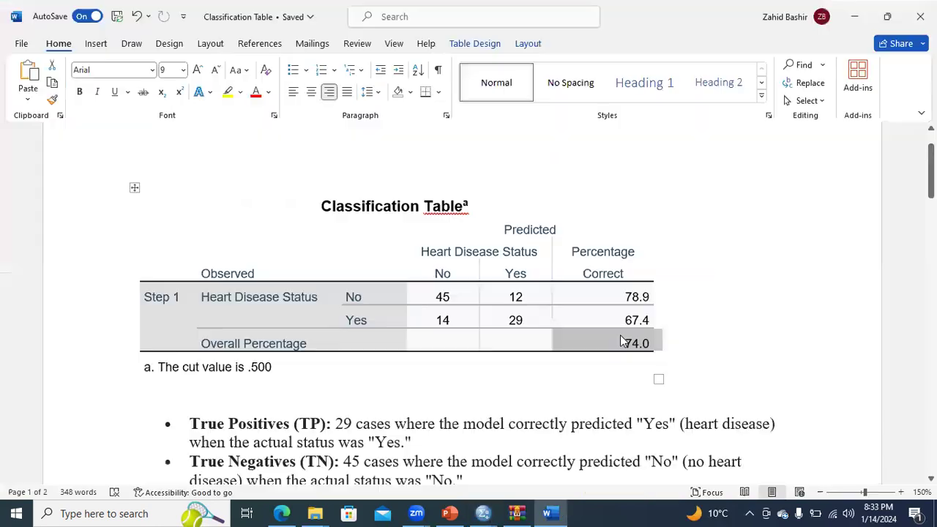
pyautogui.moveTo(931, 174); pyautogui.dragTo(931, 359)
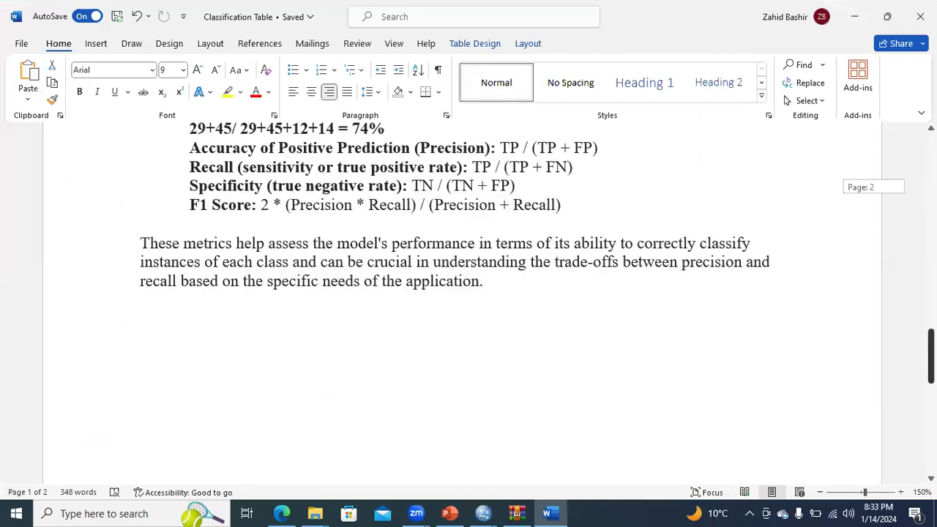
pyautogui.scroll(-3, 366, 289)
pyautogui.doubleClick(366, 285)
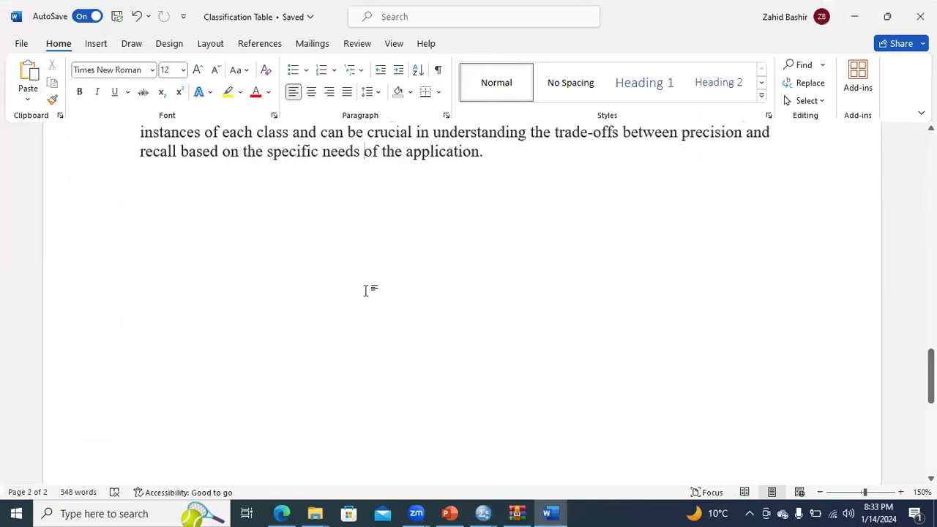
pyautogui.hotkey('ctrl', 'v')
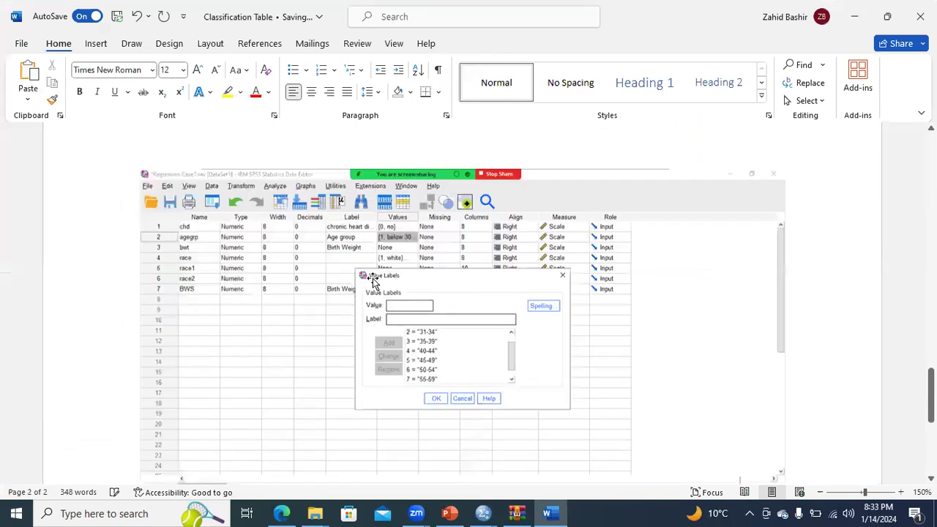
pyautogui.scroll(-2, 418, 293)
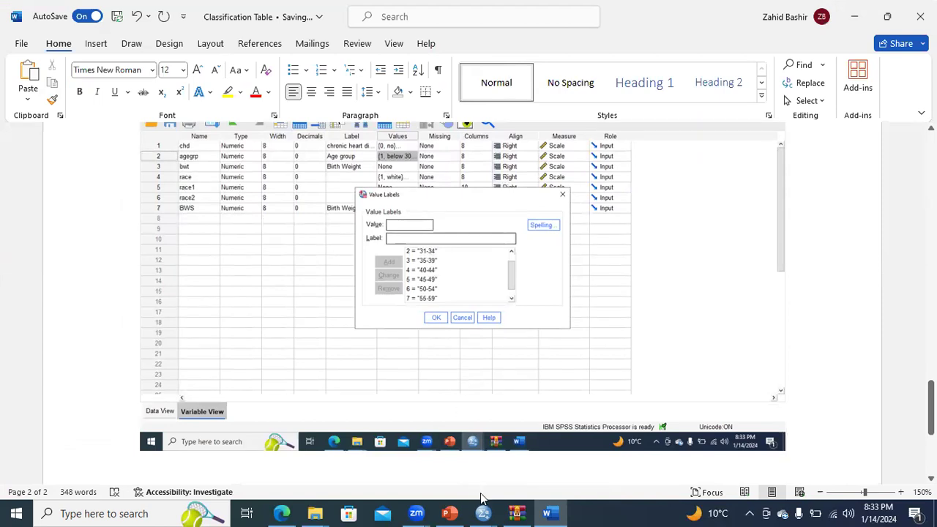
pyautogui.moveTo(485, 513)
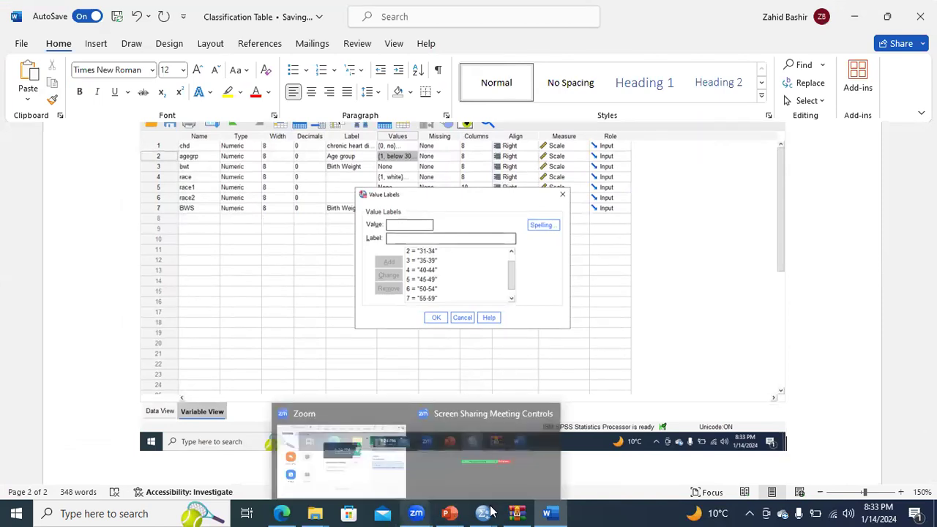
pyautogui.click(532, 480)
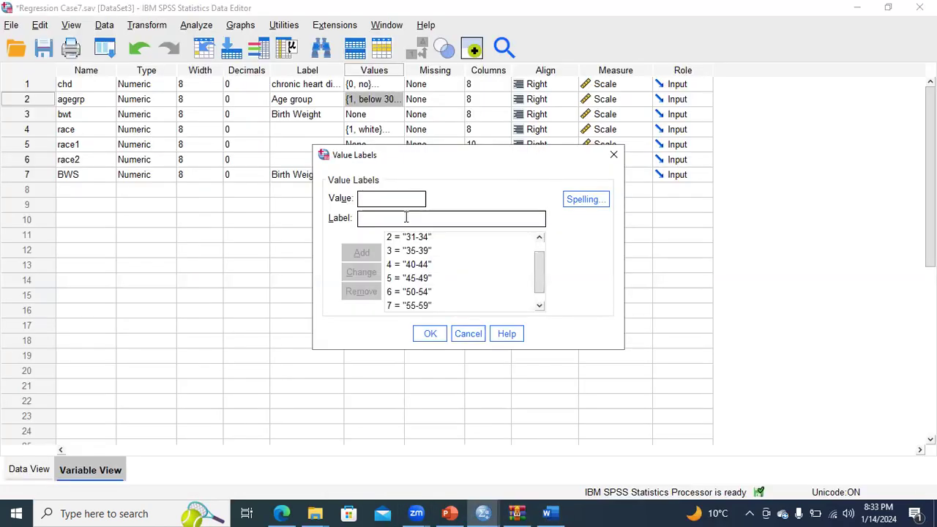
pyautogui.click(613, 155)
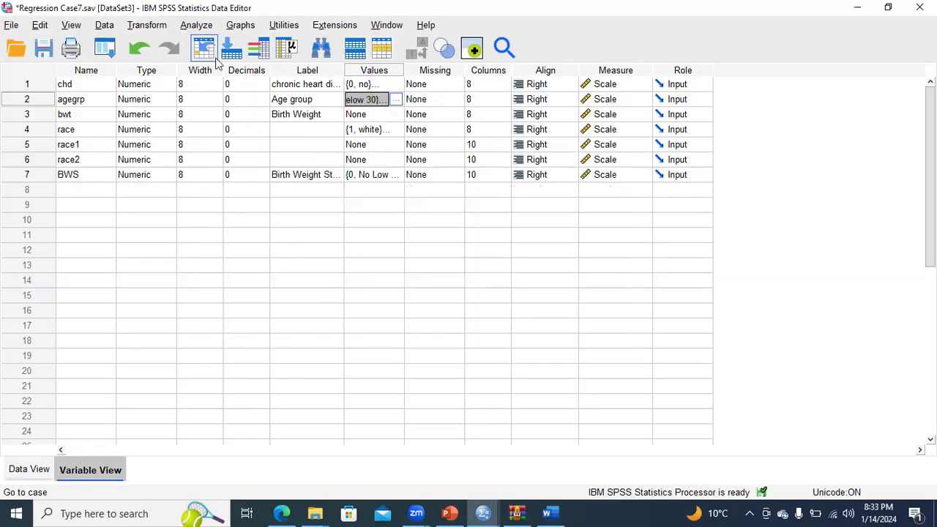
# Step: Set up a recode of agegrp into a different variable named Dummy_Age1 with the label D_1
pyautogui.click(145, 29)
pyautogui.click(163, 140)
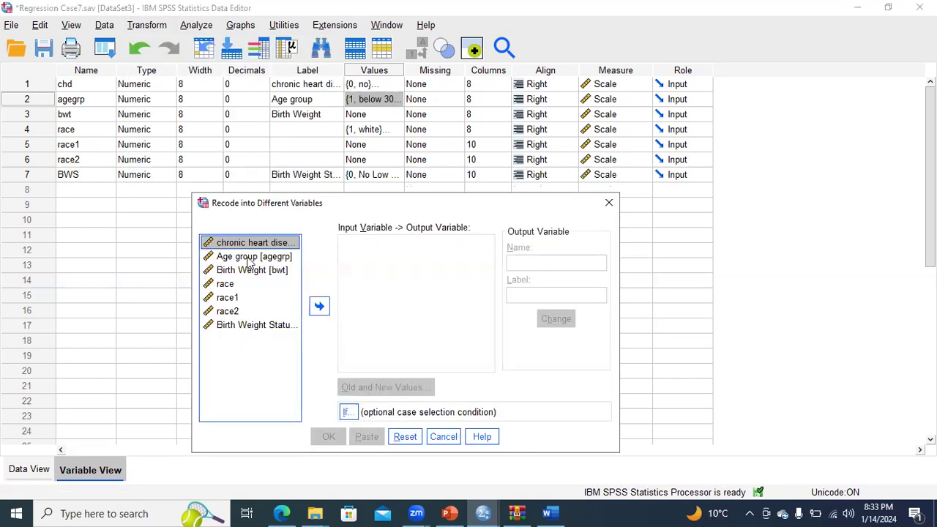
pyautogui.click(248, 258)
pyautogui.click(319, 306)
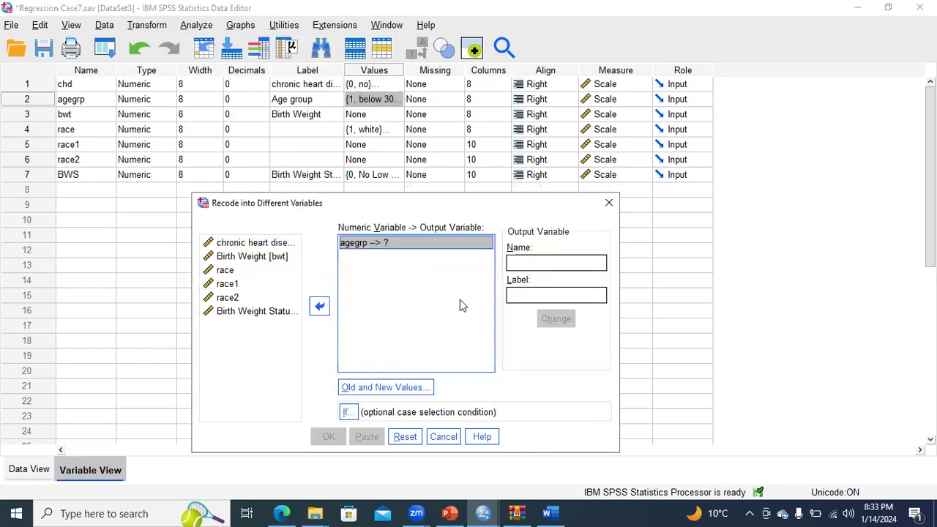
pyautogui.click(519, 265)
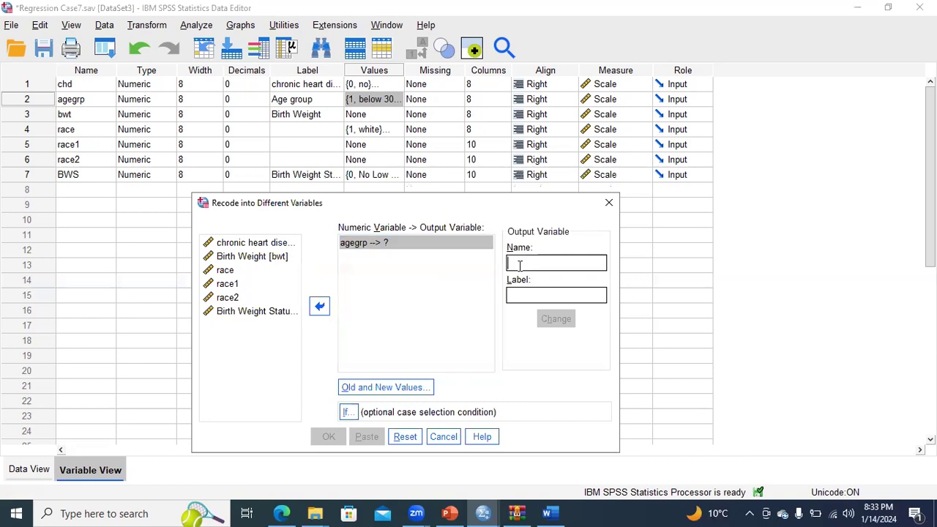
pyautogui.write('Dummy')
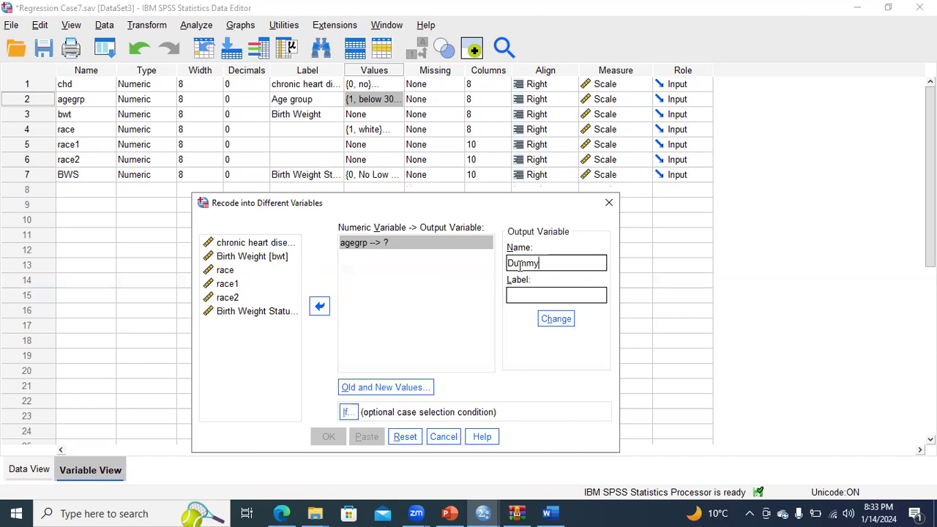
pyautogui.write('_Age1')
pyautogui.click(562, 324)
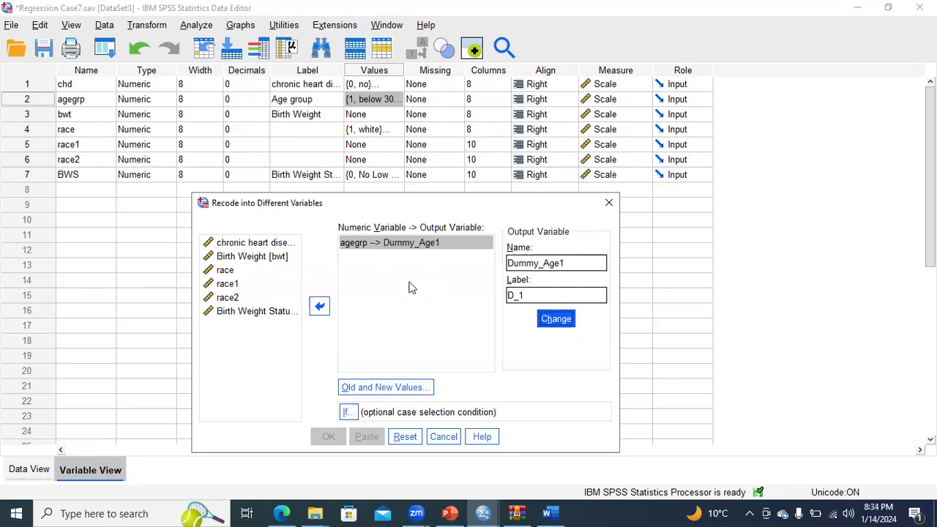
# Step: Check the age category codes in the Word screenshot, and map old agegrp value 2 to new value 1 for Dummy_Age1 in SPSS
pyautogui.click(389, 394)
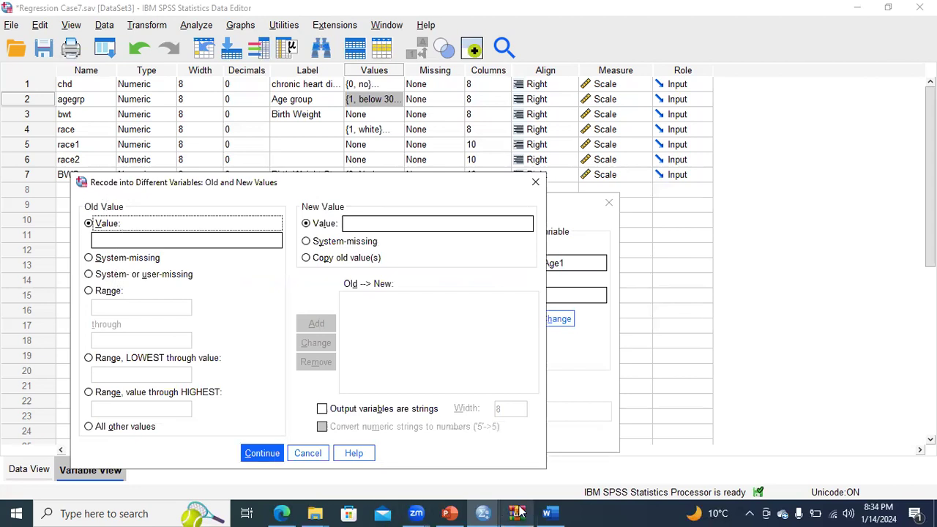
pyautogui.click(546, 513)
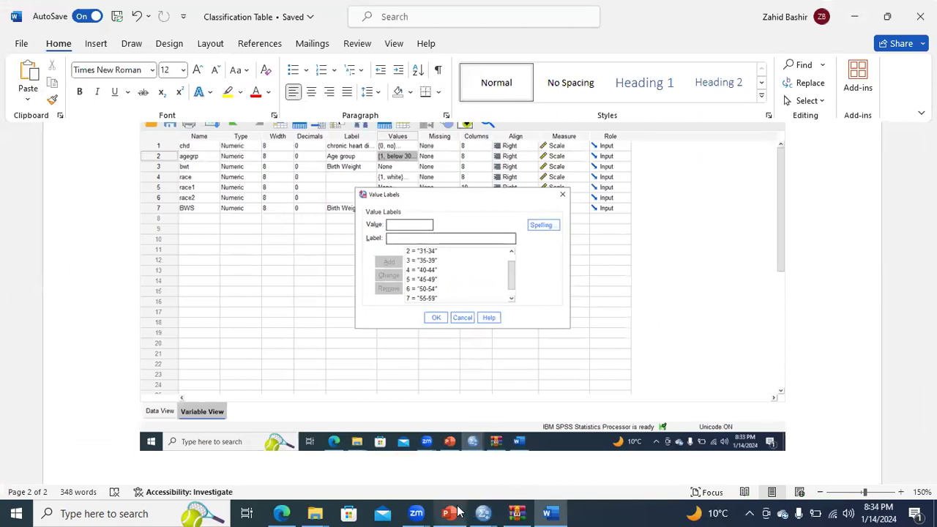
pyautogui.moveTo(483, 513)
pyautogui.click(505, 467)
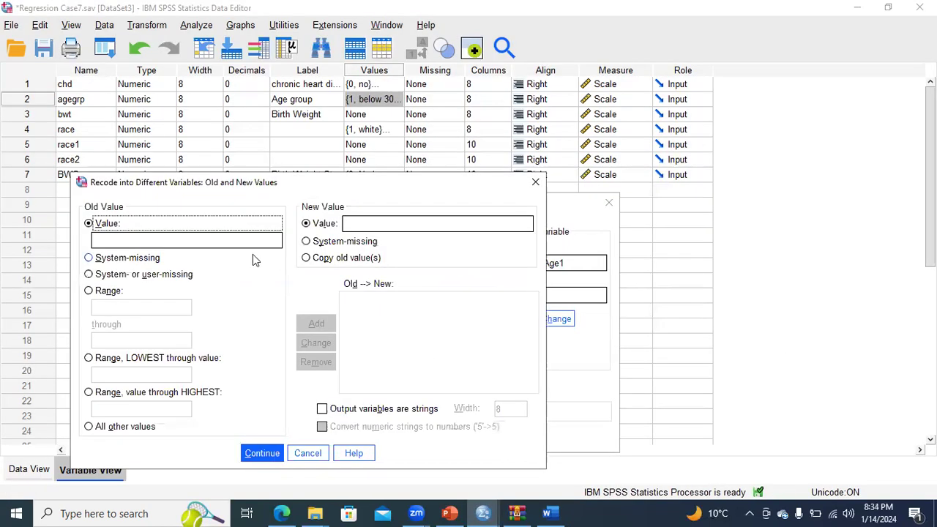
pyautogui.click(145, 240)
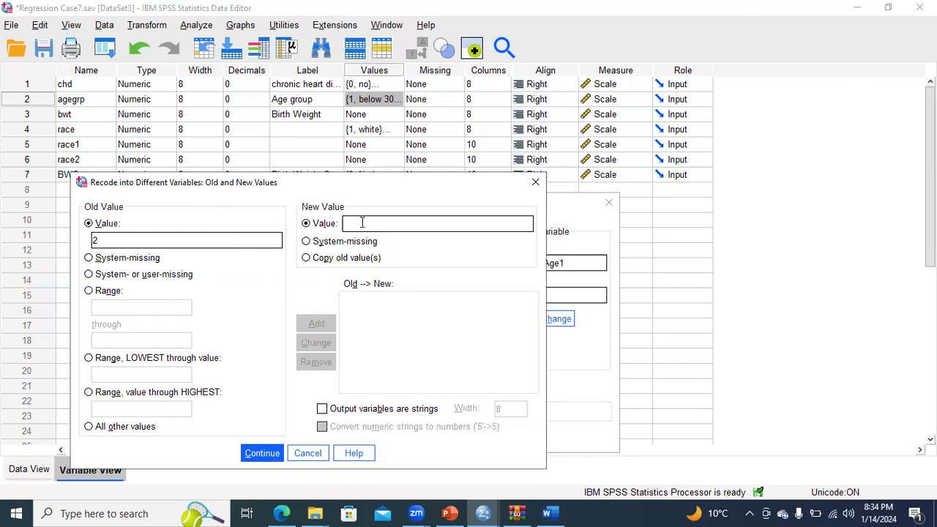
pyautogui.write('1')
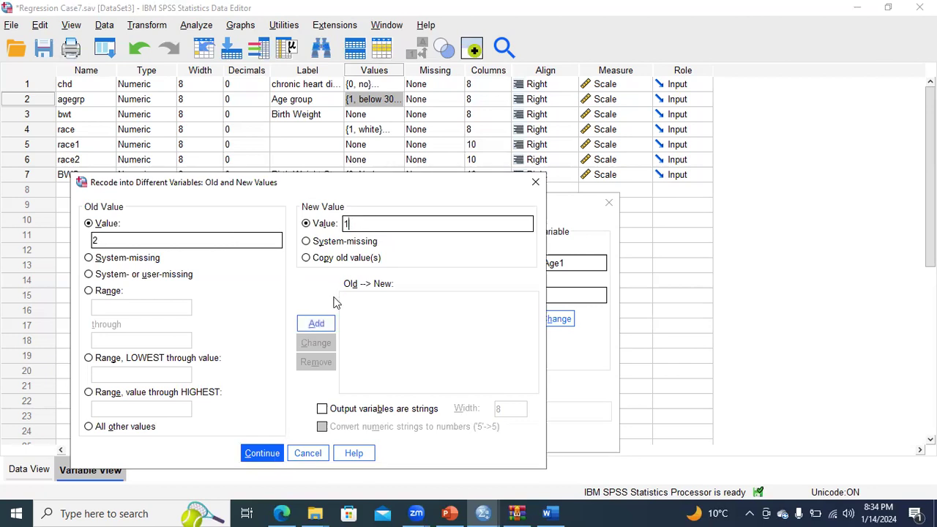
pyautogui.click(325, 326)
pyautogui.click(325, 327)
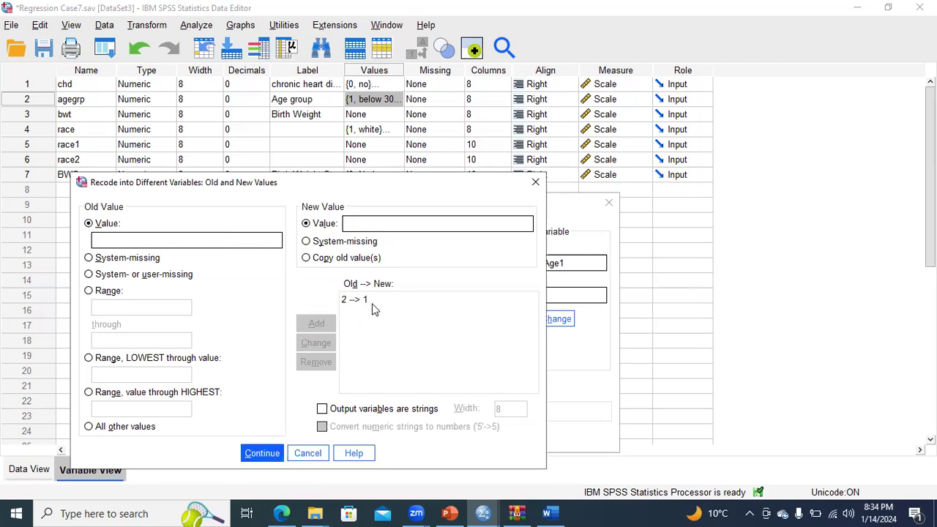
# Step: Map all other agegrp values to new value 0 for Dummy_Age1
pyautogui.click(89, 427)
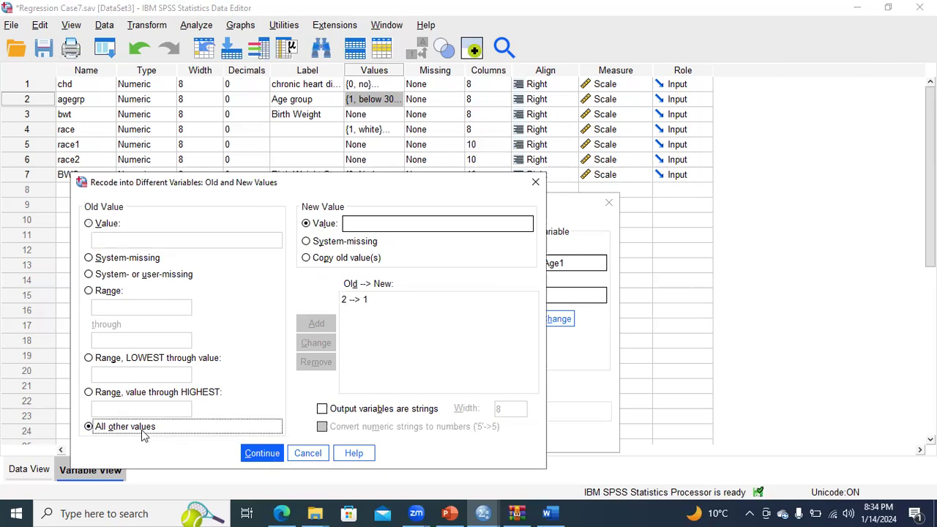
pyautogui.click(373, 223)
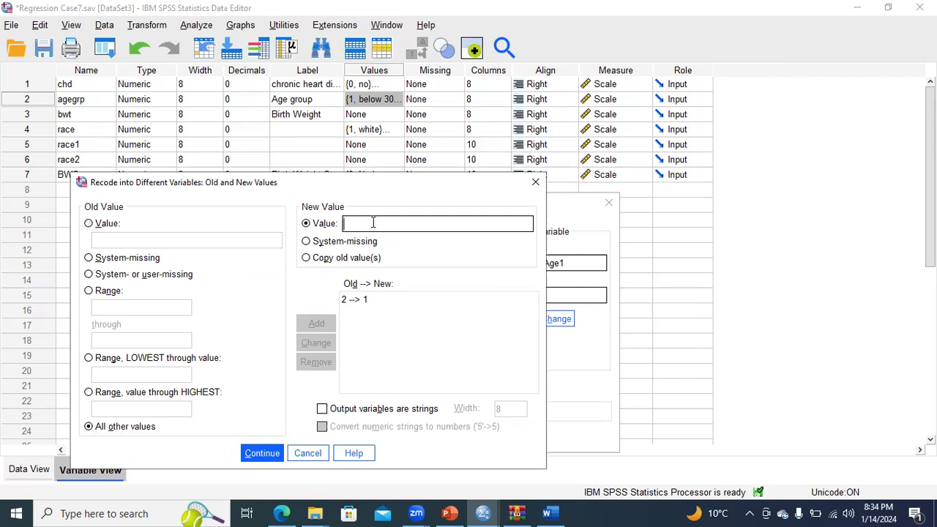
pyautogui.write('0')
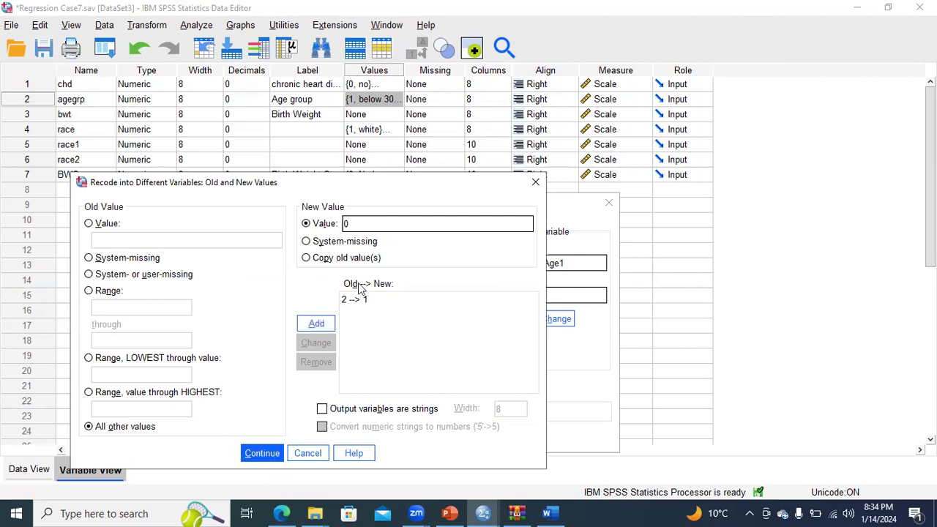
pyautogui.click(319, 327)
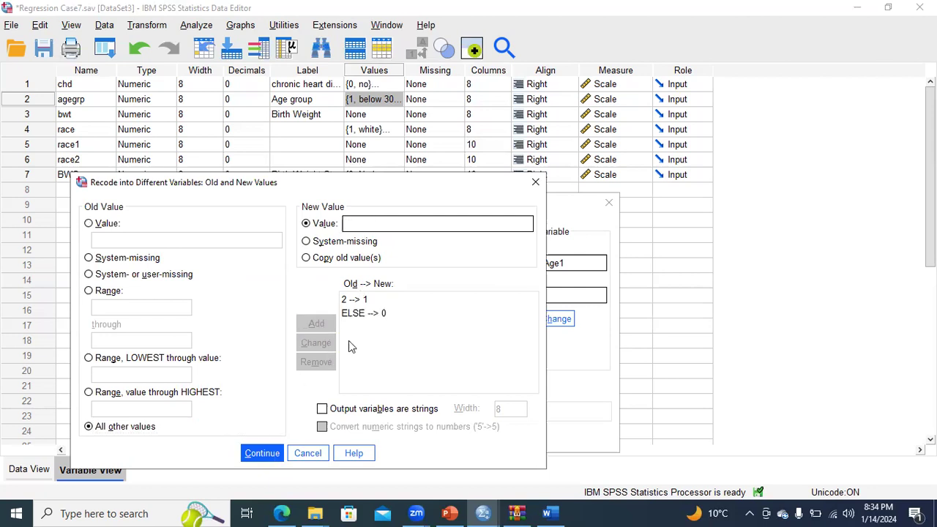
# Step: Review the agegrp value labels in the Word screenshot against the recode mapping, and return to SPSS
pyautogui.click(545, 513)
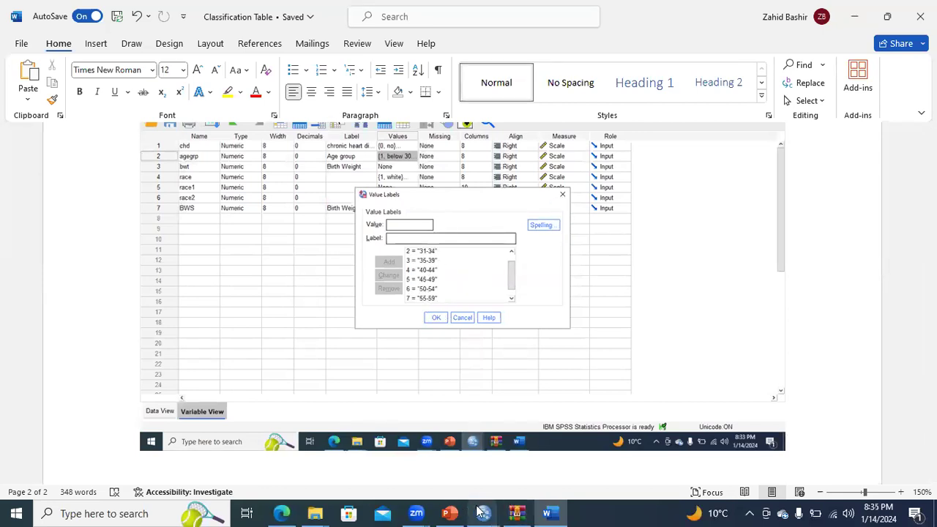
pyautogui.moveTo(481, 512)
pyautogui.click(519, 483)
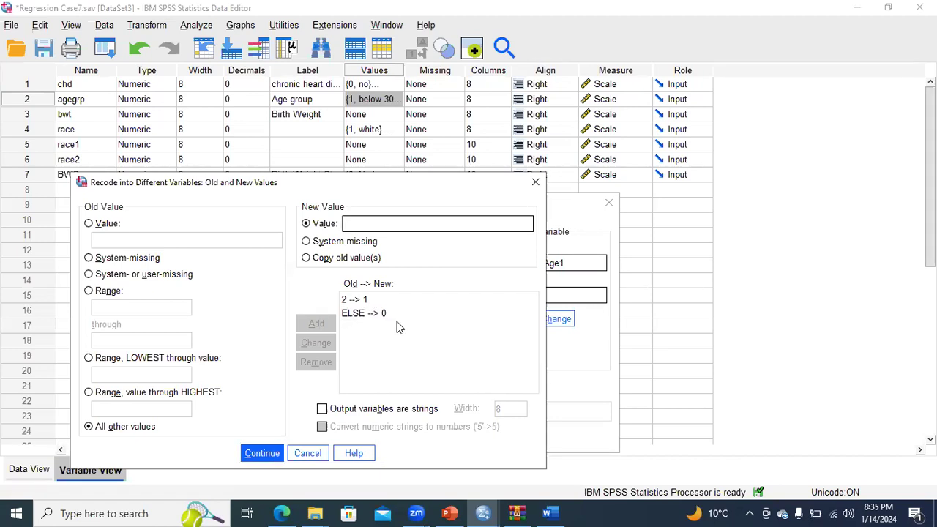
# Step: Run the recode to create Dummy_Age1, and widen the columns of the variable list in the Data Editor
pyautogui.click(262, 453)
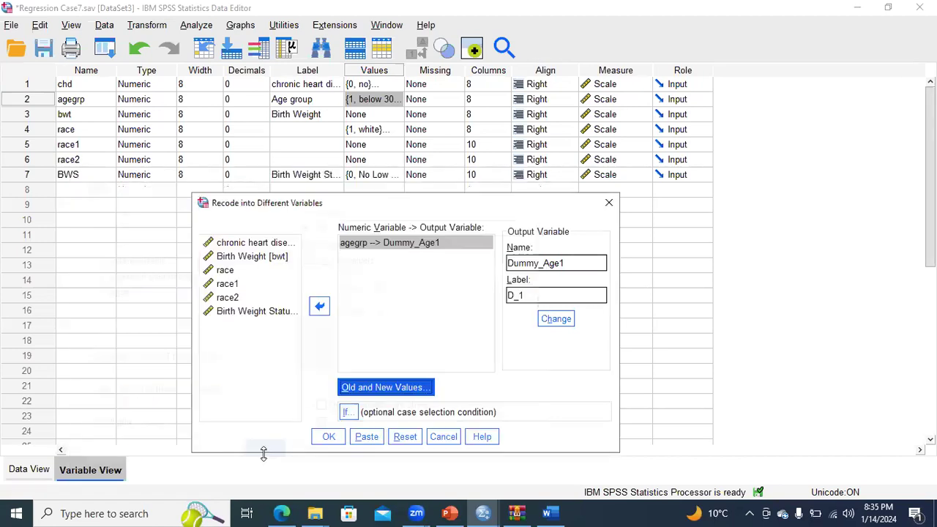
pyautogui.click(329, 437)
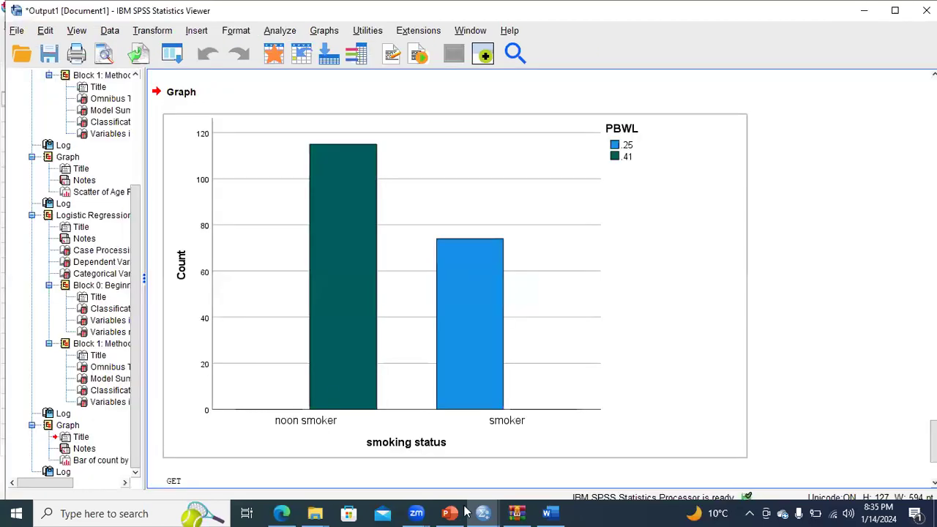
pyautogui.moveTo(478, 512)
pyautogui.click(550, 474)
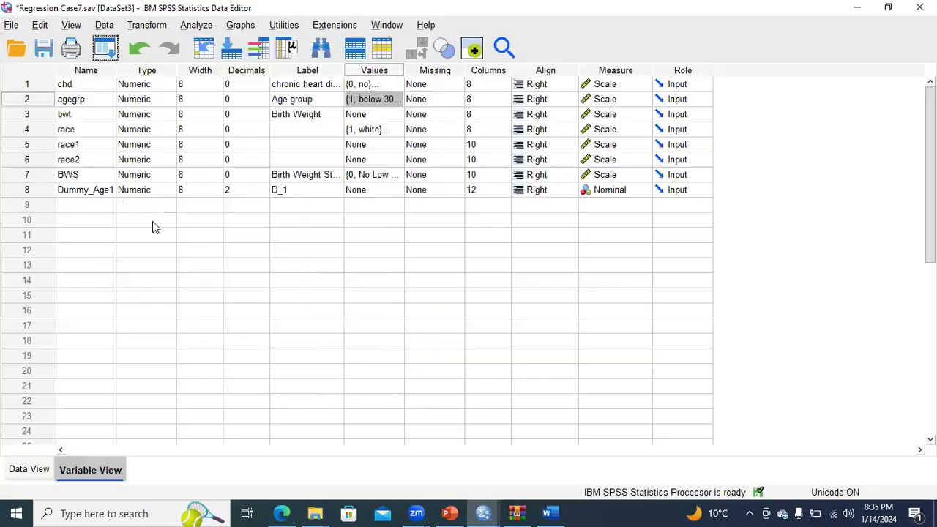
pyautogui.click(44, 192)
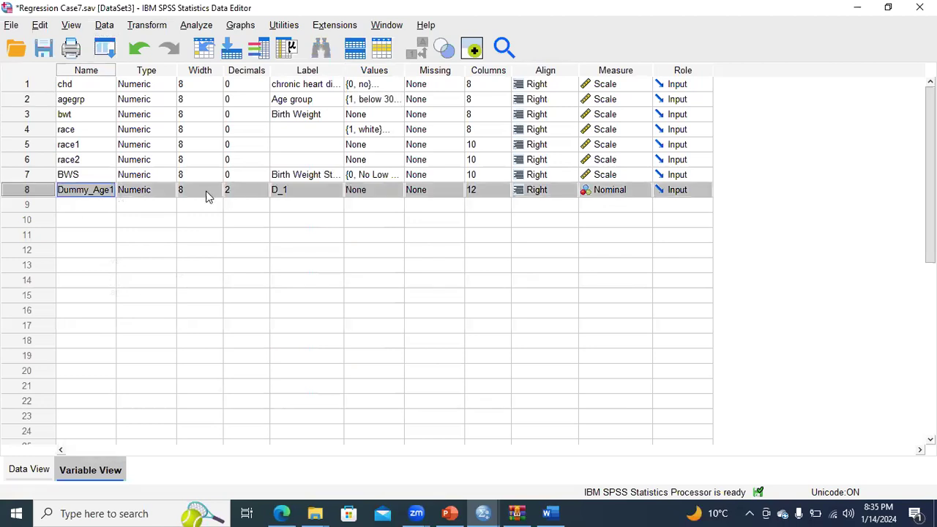
pyautogui.moveTo(116, 67); pyautogui.dragTo(139, 70)
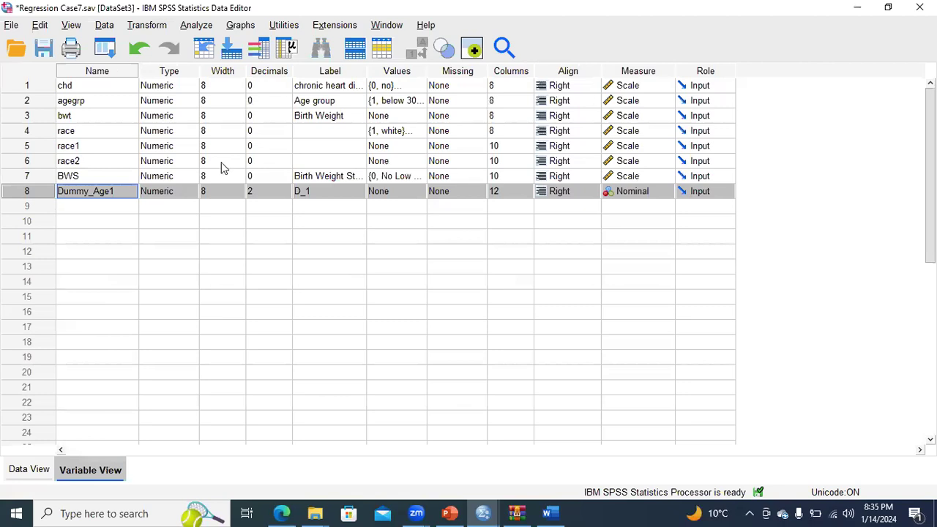
# Step: Start a new recode into different variables with the previous settings reset and agegrp as the input variable
pyautogui.click(145, 26)
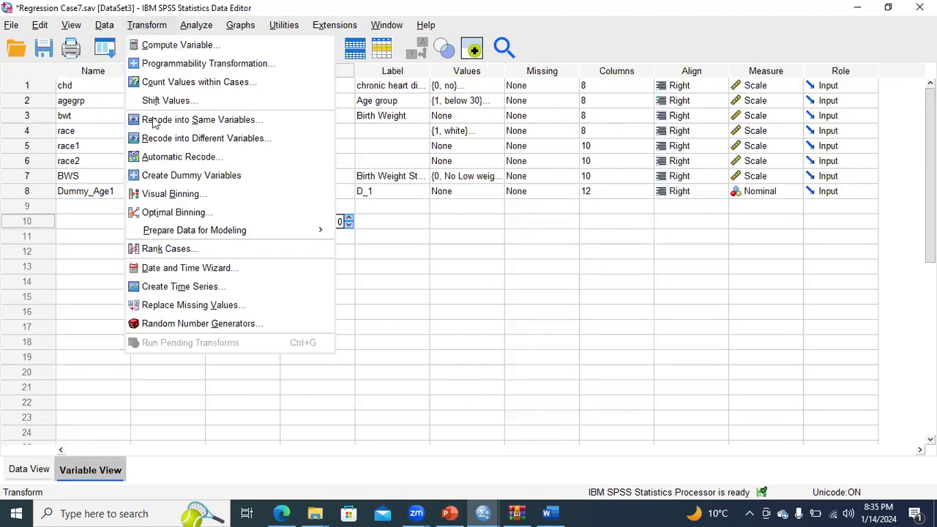
pyautogui.click(160, 140)
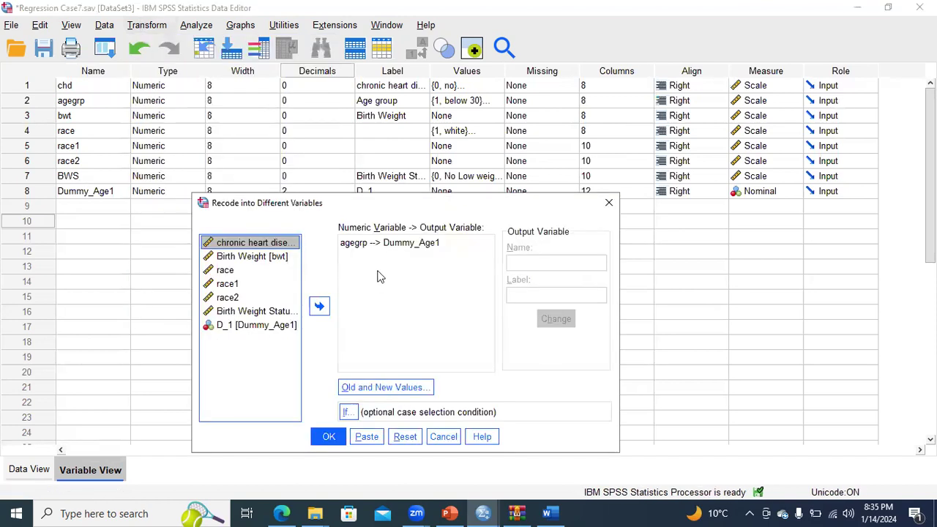
pyautogui.click(409, 436)
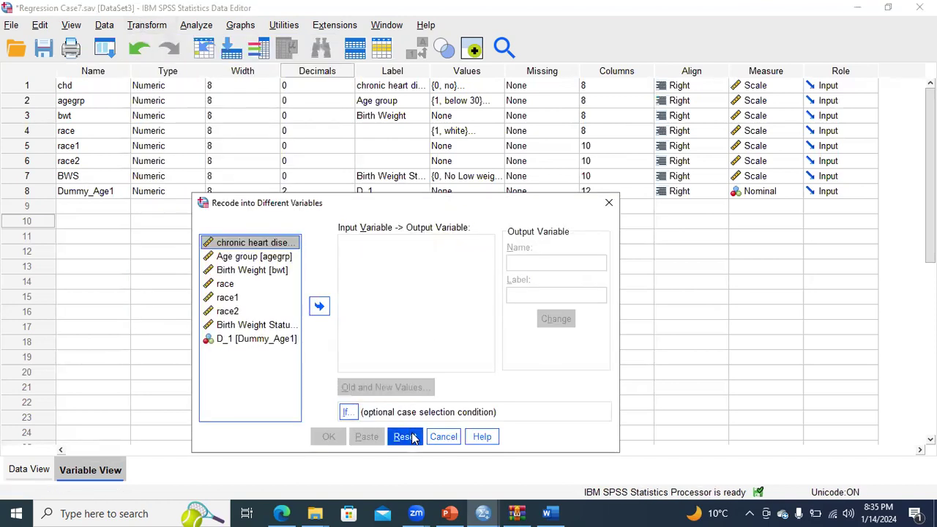
pyautogui.click(256, 257)
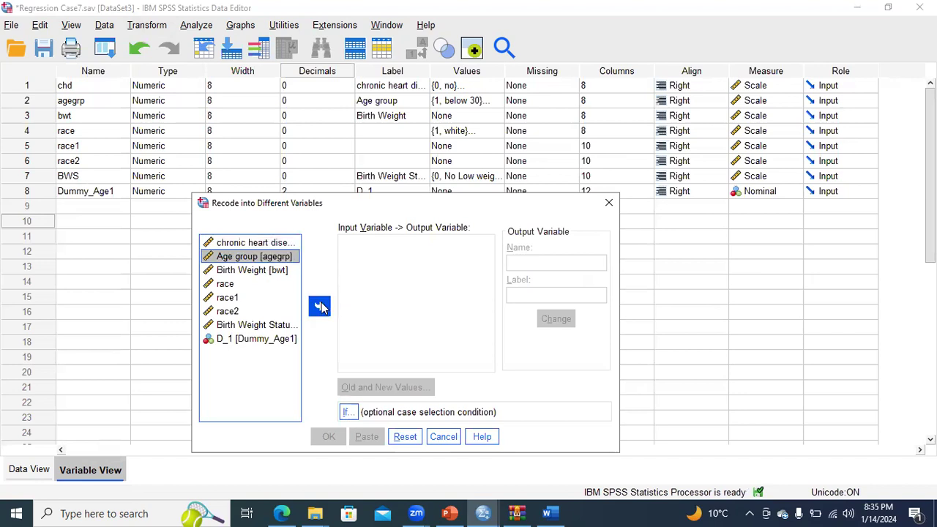
pyautogui.click(319, 306)
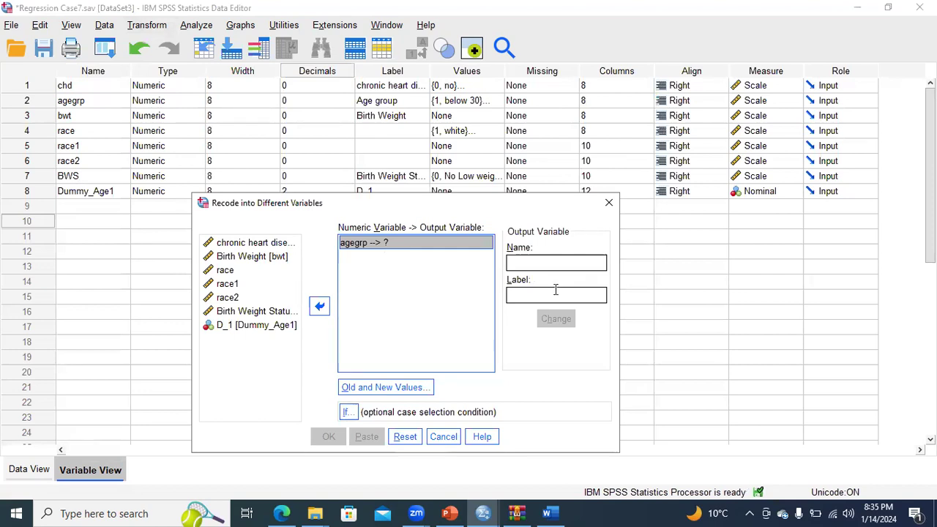
# Step: Name the output variable Dummy_Age2 with the label D_2 and assign it to agegrp
pyautogui.click(562, 263)
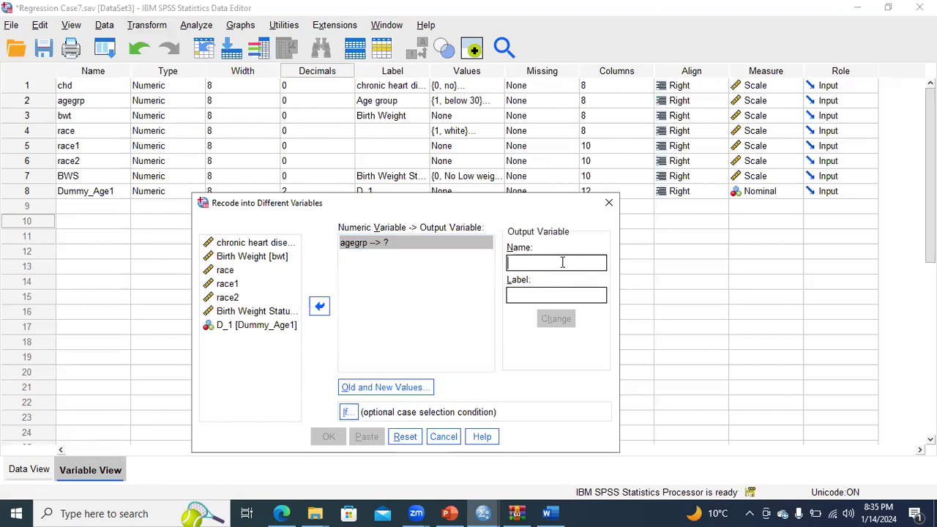
pyautogui.write('Dummy')
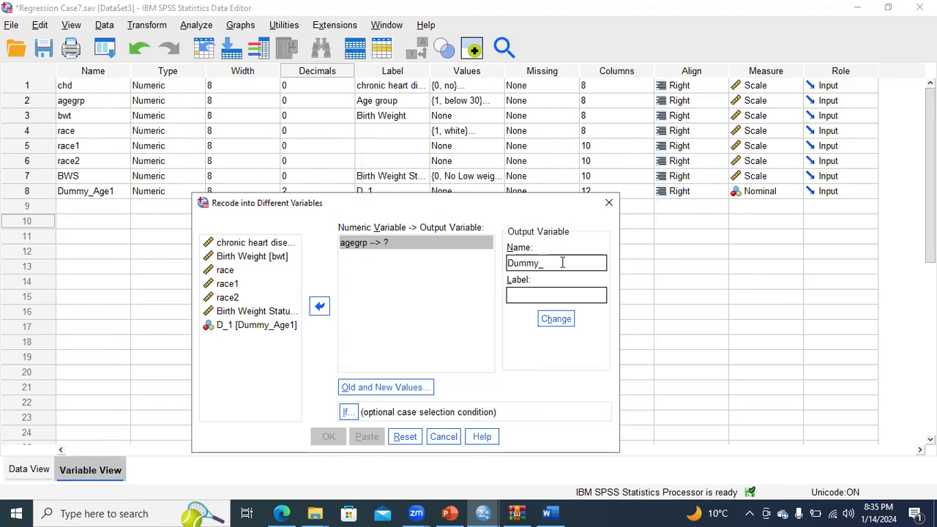
pyautogui.write('_Age2')
pyautogui.press('Tab')
pyautogui.write('D')
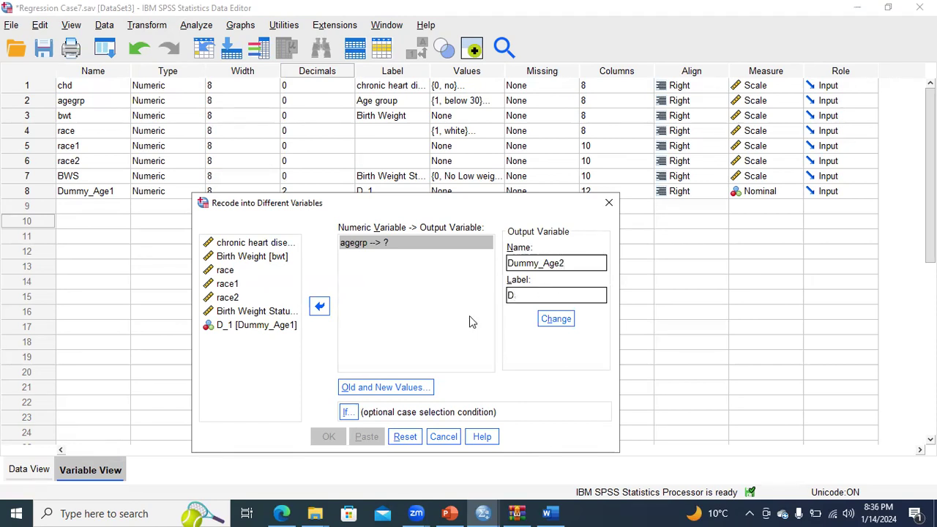
pyautogui.write('_2')
pyautogui.click(557, 322)
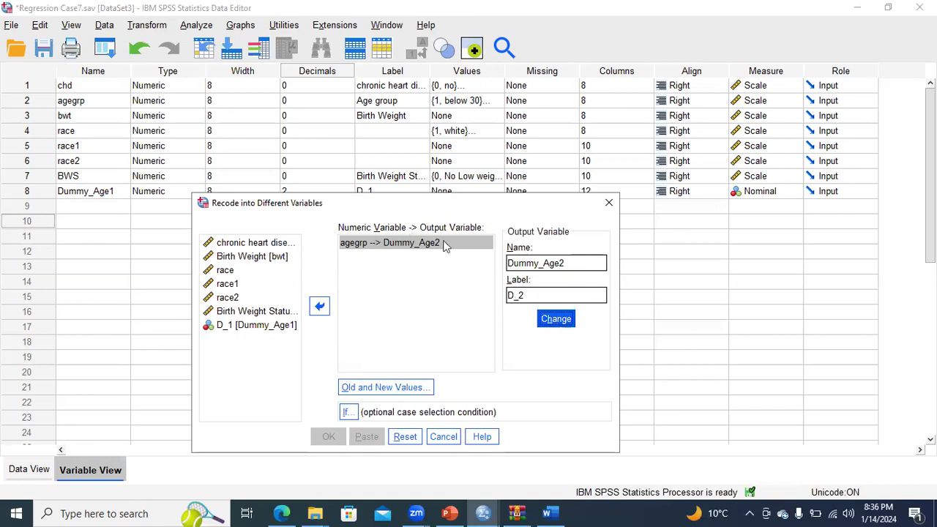
# Step: Check the next age category code in the Word screenshot, and map old agegrp value 3 to new value 1 for Dummy_Age2 in SPSS
pyautogui.click(374, 392)
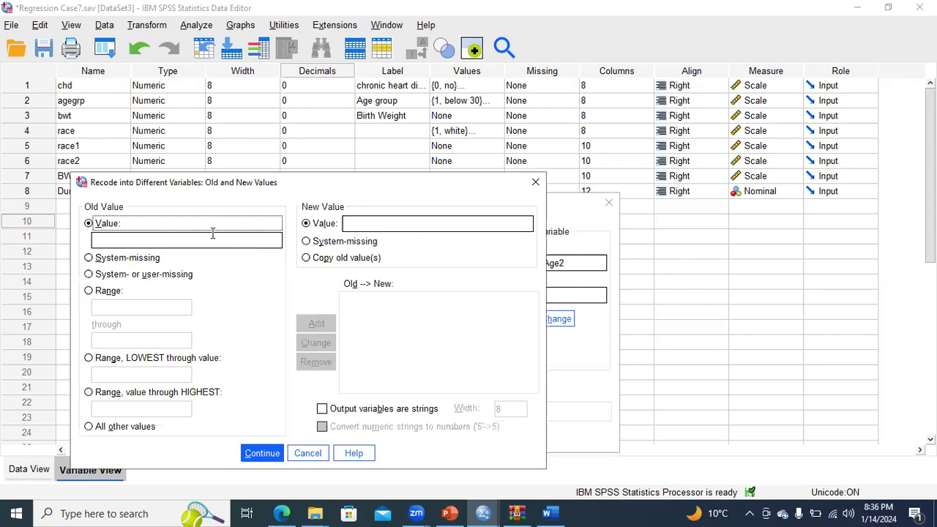
pyautogui.click(547, 513)
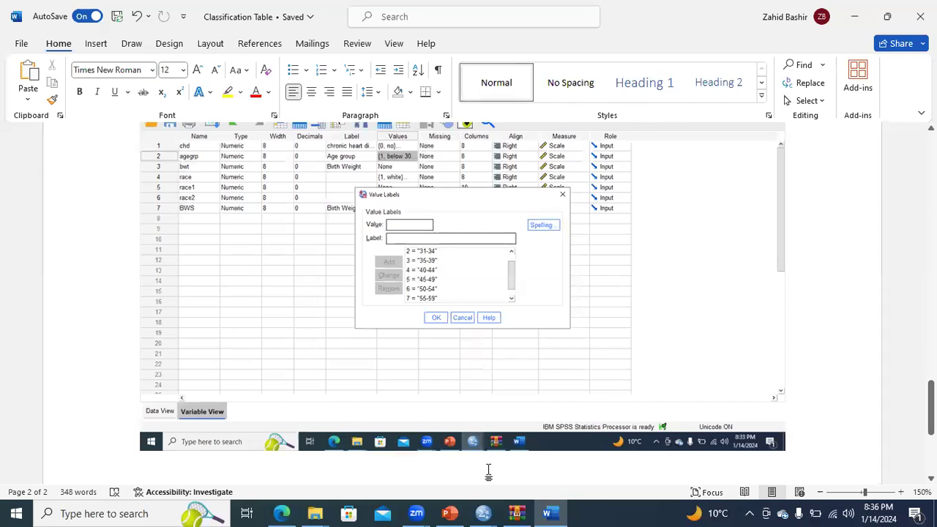
pyautogui.click(485, 512)
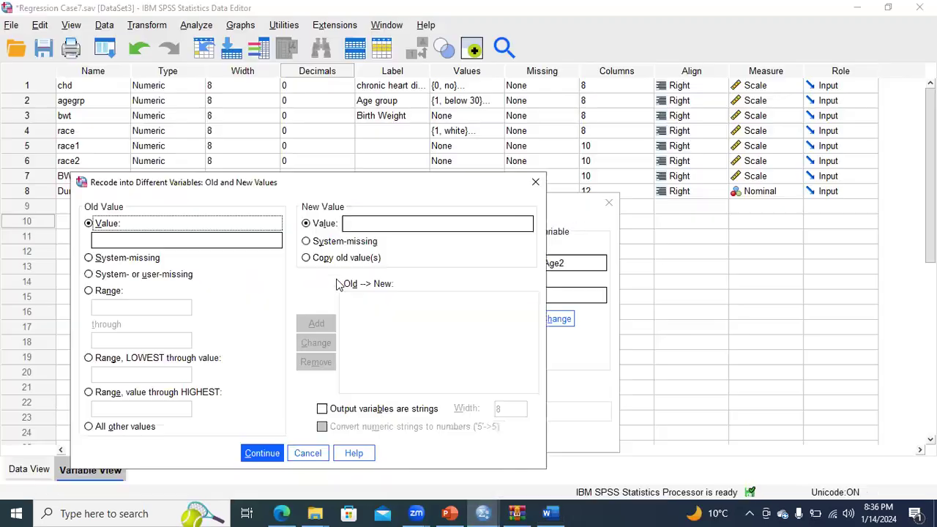
pyautogui.click(530, 480)
pyautogui.click(181, 240)
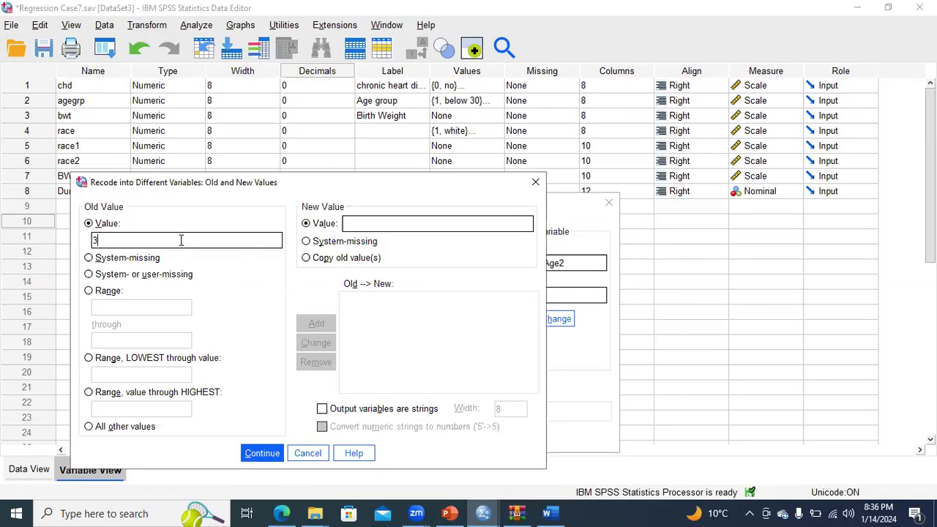
pyautogui.click(380, 224)
pyautogui.write('1')
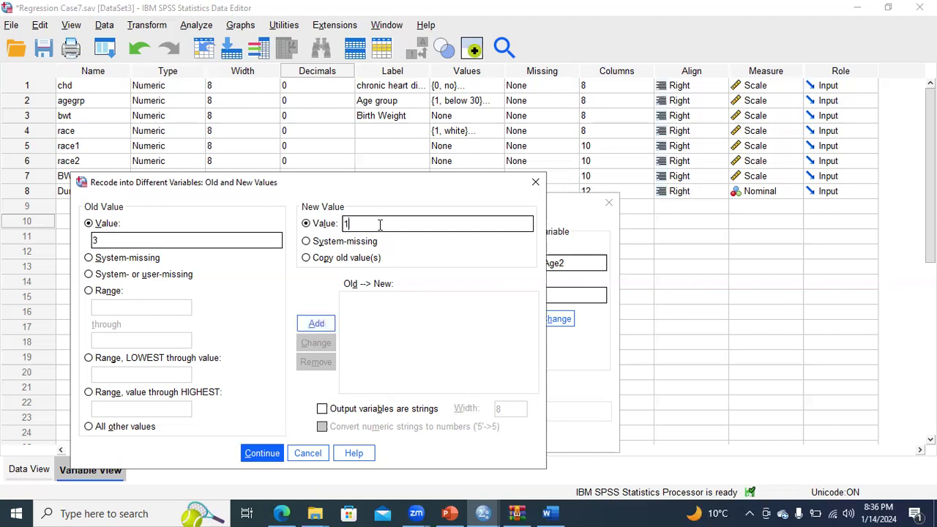
pyautogui.click(315, 324)
# Step: Map all other agegrp values to 0 for Dummy_Age2 and run the recode
pyautogui.click(90, 430)
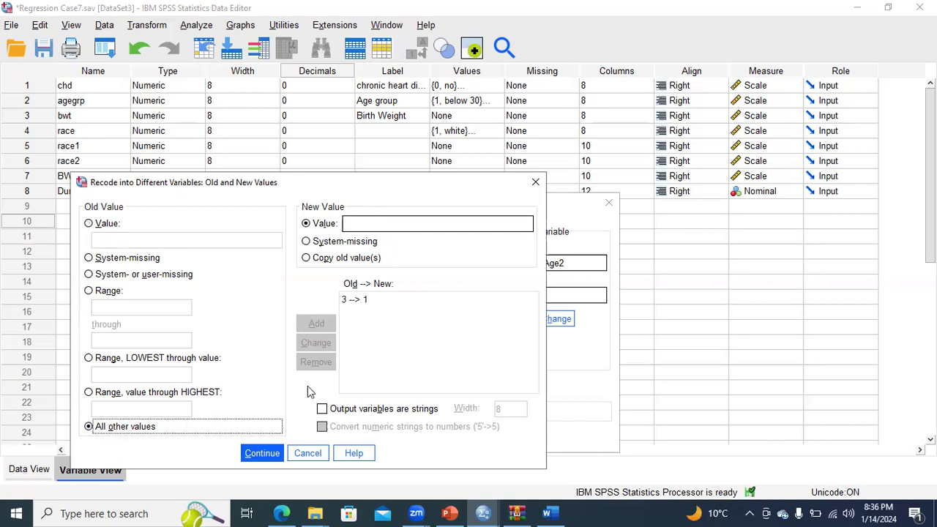
pyautogui.click(355, 224)
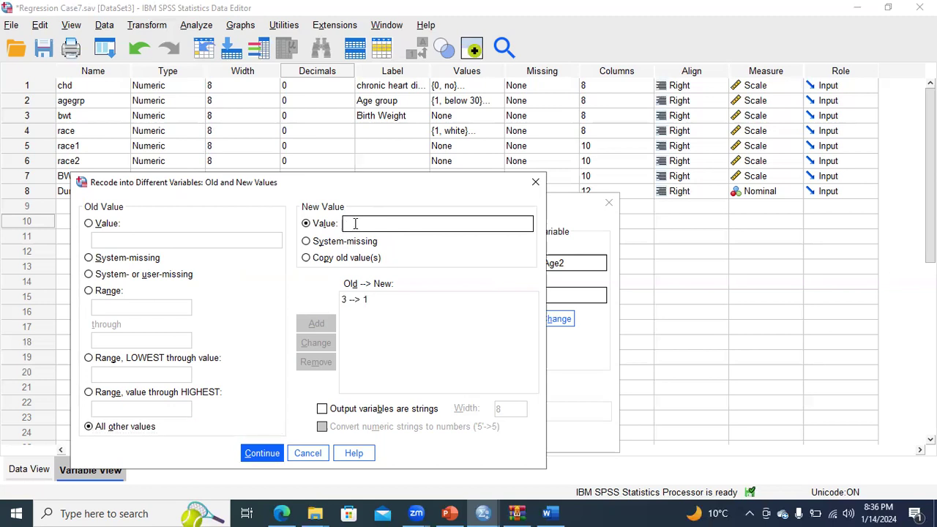
pyautogui.write('0')
pyautogui.click(322, 324)
pyautogui.click(265, 454)
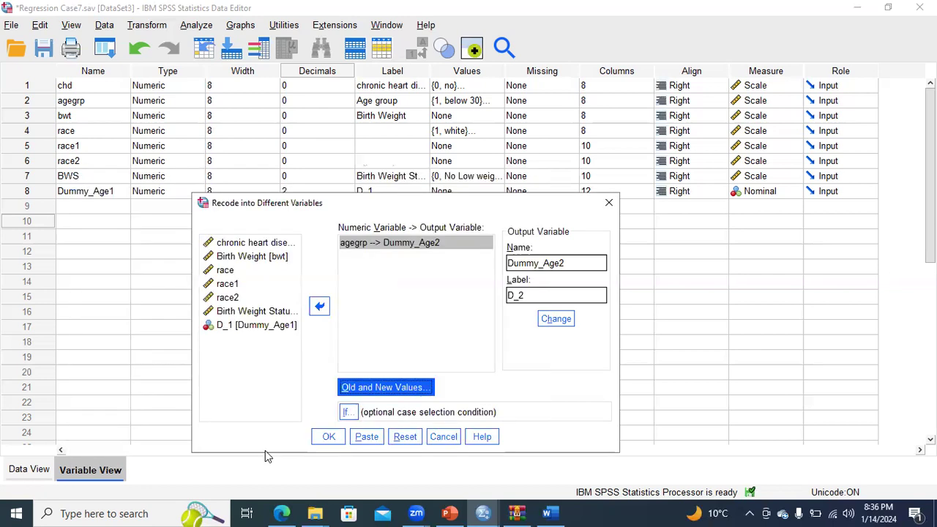
pyautogui.click(329, 437)
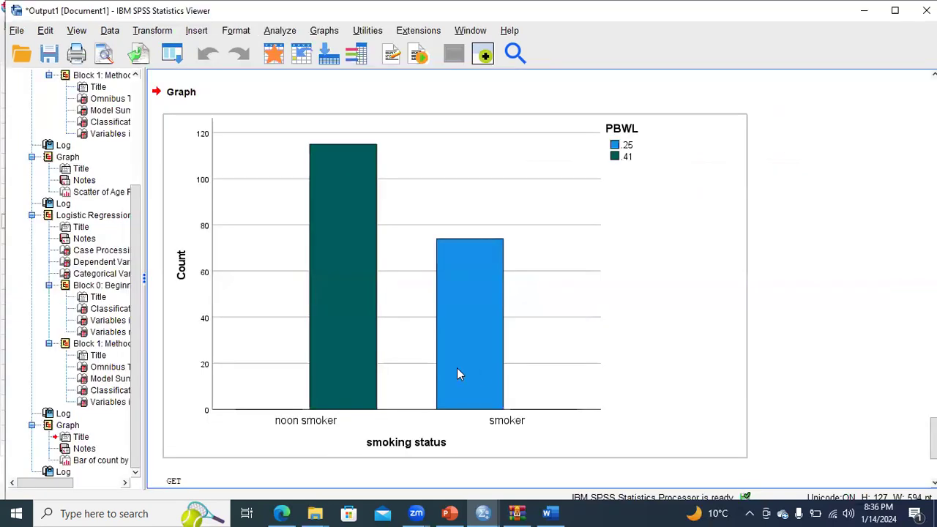
# Step: Return to the data editor and start a new recode into different variables with previous settings reset and agegrp as the input variable
pyautogui.moveTo(486, 513)
pyautogui.click(554, 451)
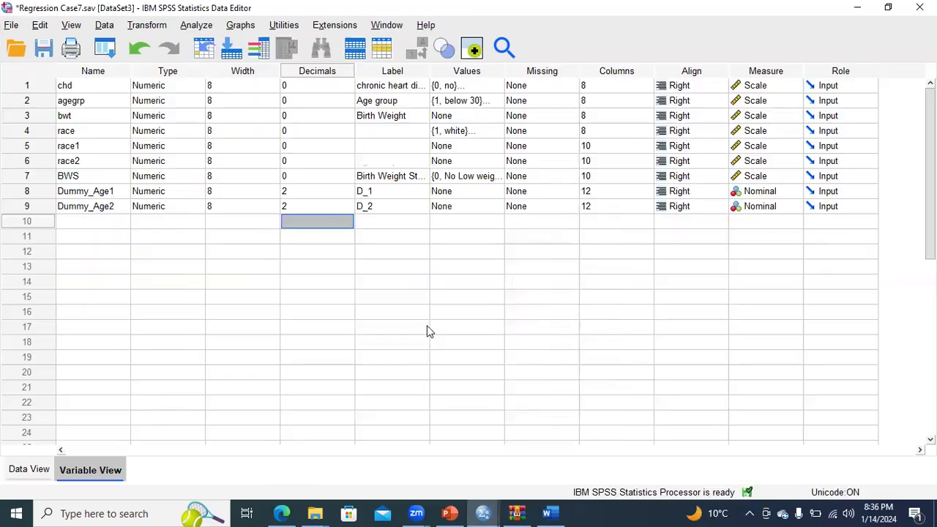
pyautogui.click(45, 207)
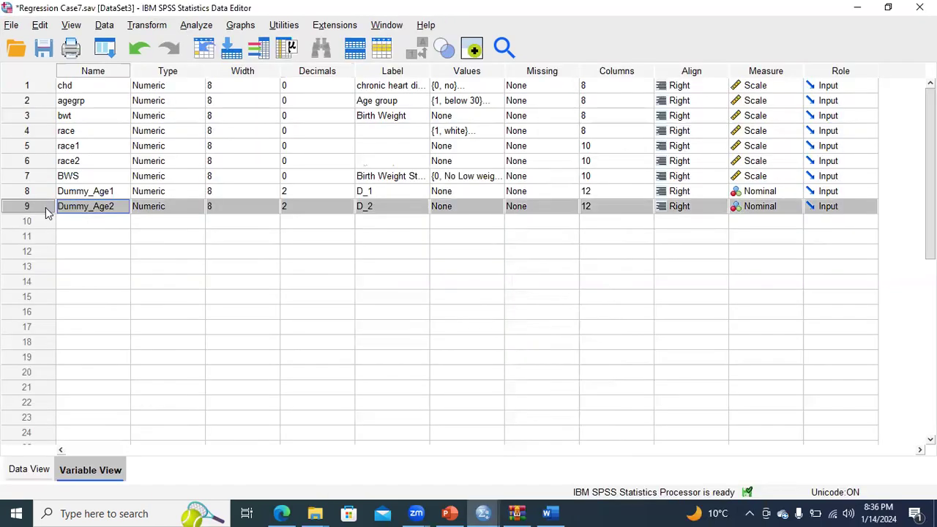
pyautogui.click(41, 197)
pyautogui.click(39, 207)
pyautogui.click(40, 220)
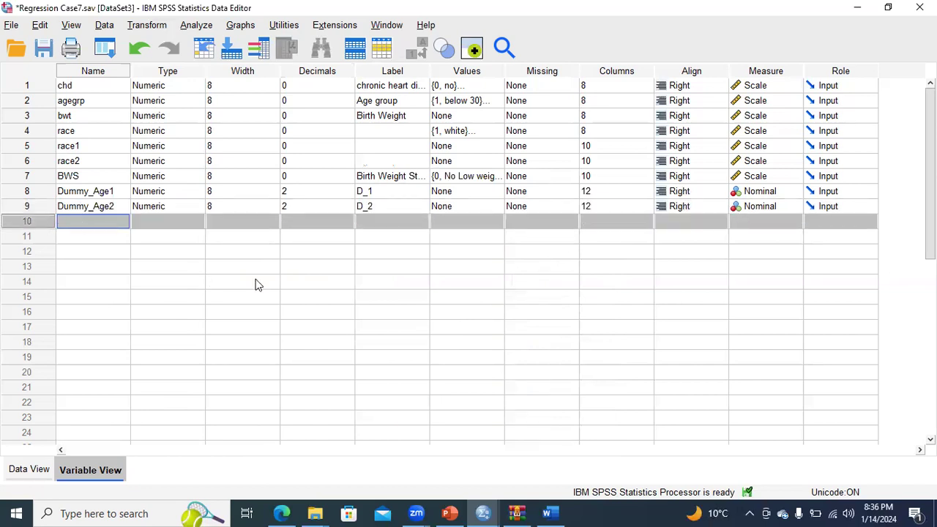
pyautogui.click(147, 28)
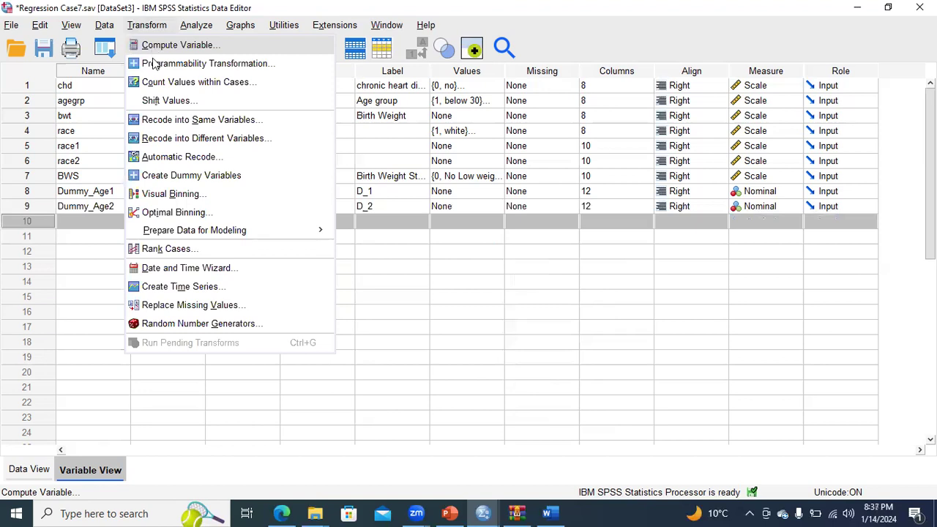
pyautogui.click(162, 138)
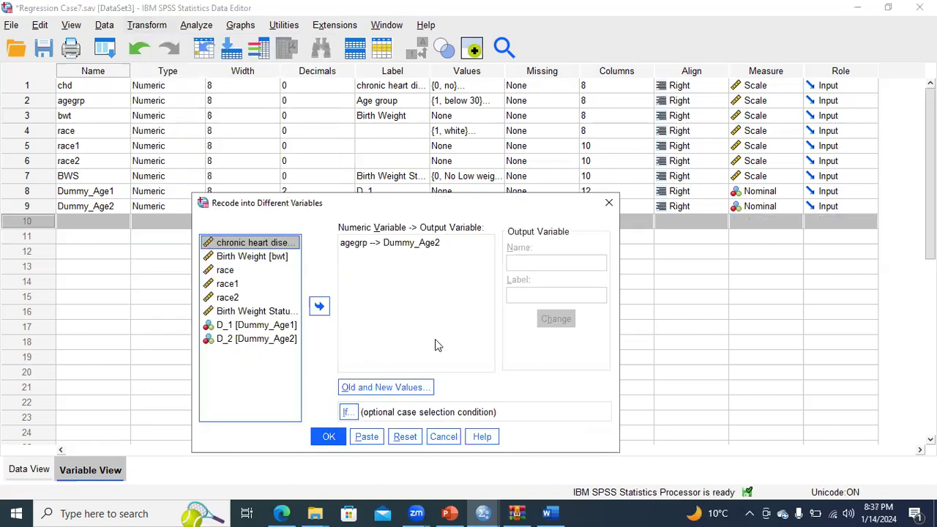
pyautogui.click(406, 436)
pyautogui.click(275, 259)
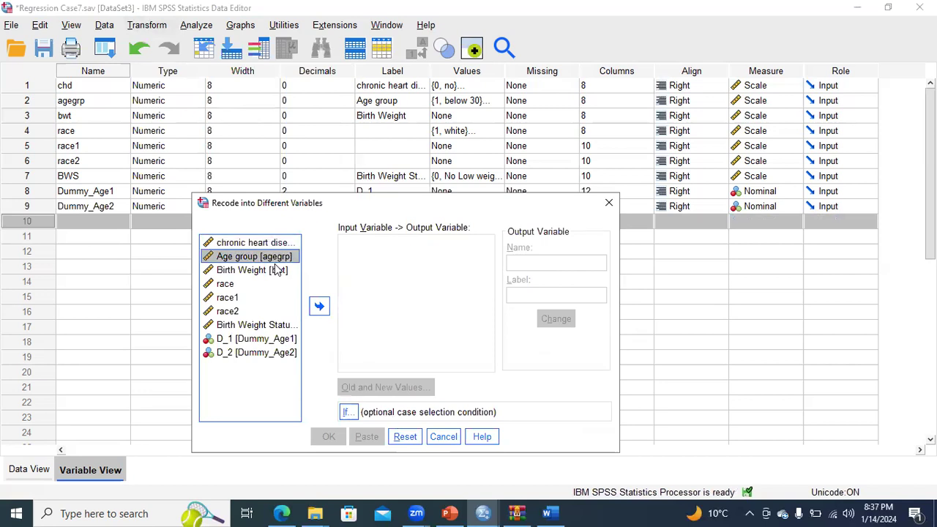
pyautogui.click(320, 306)
# Step: Name the output variable Dummy_Age3 with the label D_3 and assign it to agegrp
pyautogui.click(526, 263)
pyautogui.write('Dummy_Age')
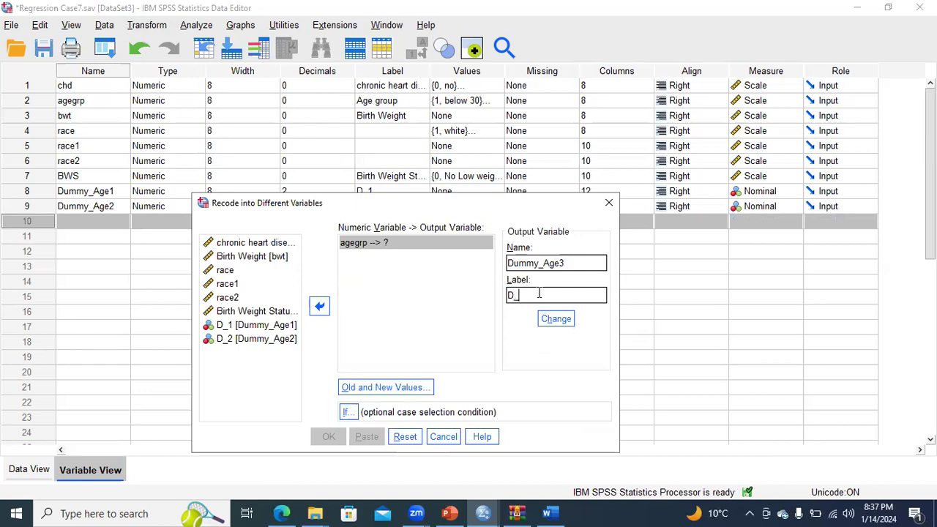
pyautogui.write('3')
pyautogui.click(555, 320)
# Step: Check the next age category code in the Word screenshot, and map old agegrp value 4 to new value 1 for Dummy_Age3 in SPSS
pyautogui.click(407, 386)
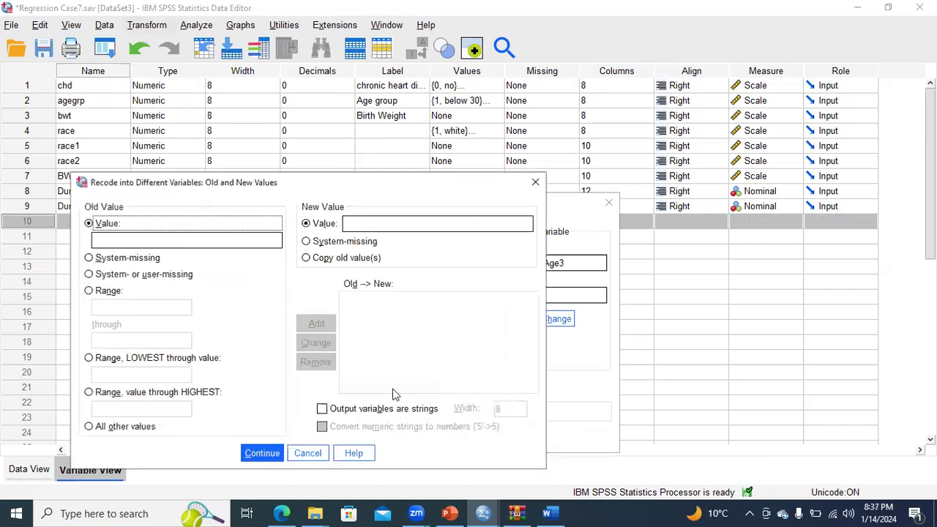
pyautogui.click(549, 512)
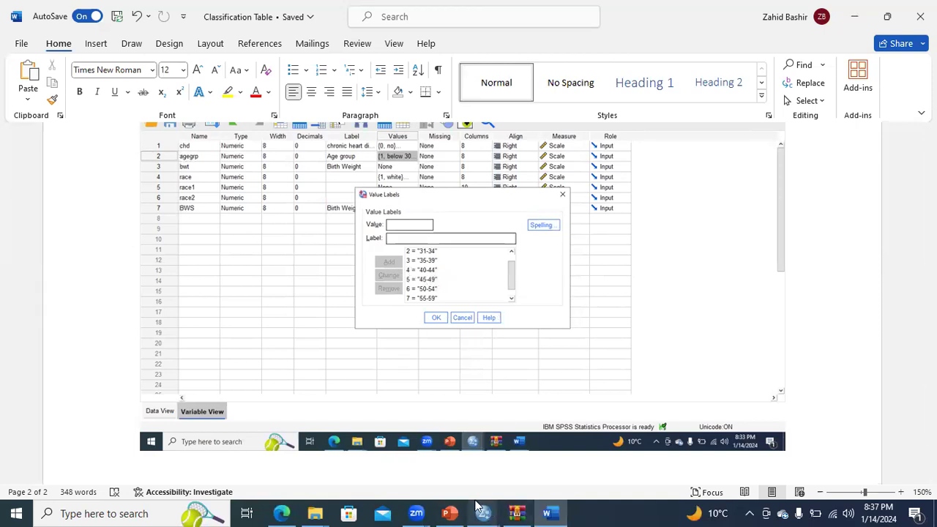
pyautogui.moveTo(483, 513)
pyautogui.click(529, 473)
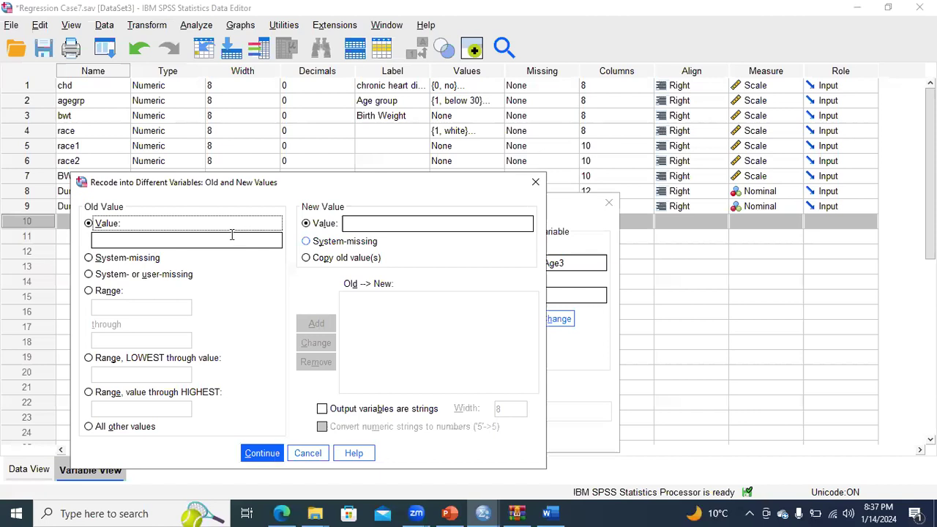
pyautogui.write('4')
pyautogui.click(352, 225)
pyautogui.write('1')
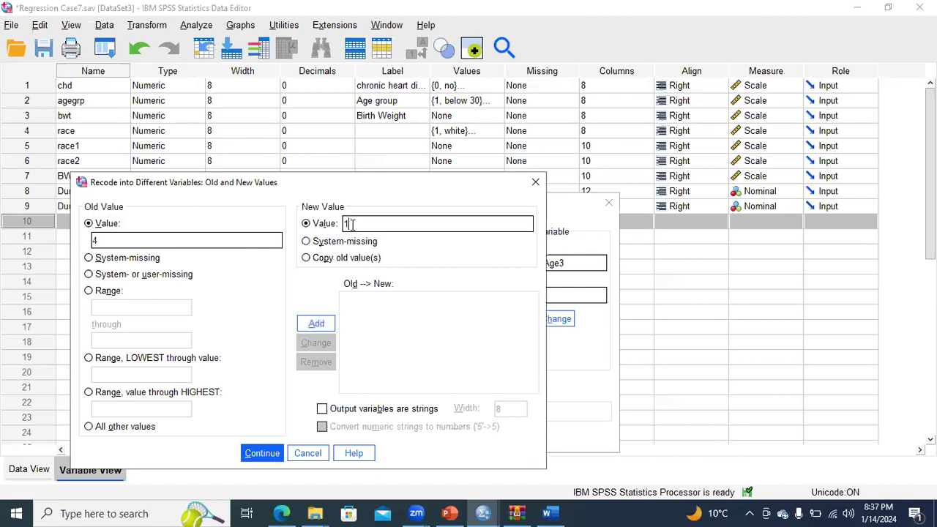
pyautogui.click(321, 326)
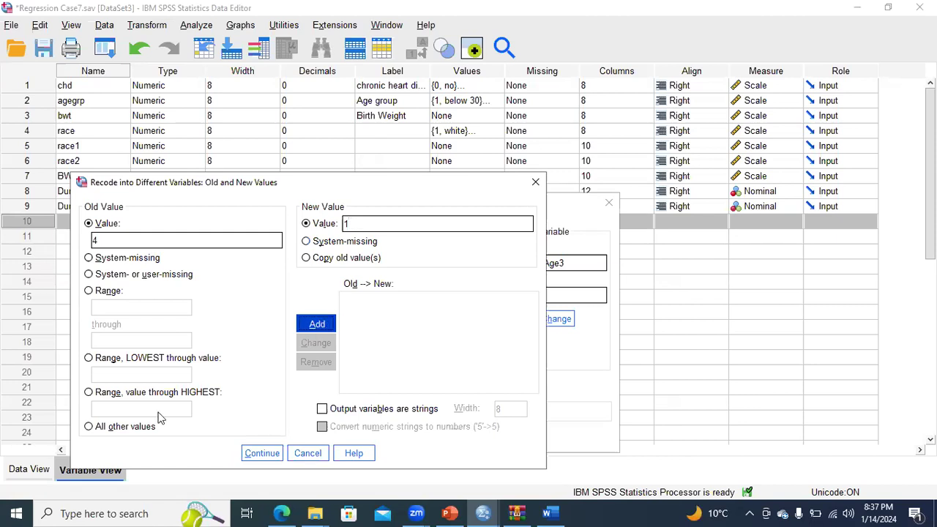
# Step: Map all other agegrp values to 0 for Dummy_Age3 and run the recode
pyautogui.click(90, 427)
pyautogui.click(372, 224)
pyautogui.write('0')
pyautogui.click(320, 326)
pyautogui.click(260, 453)
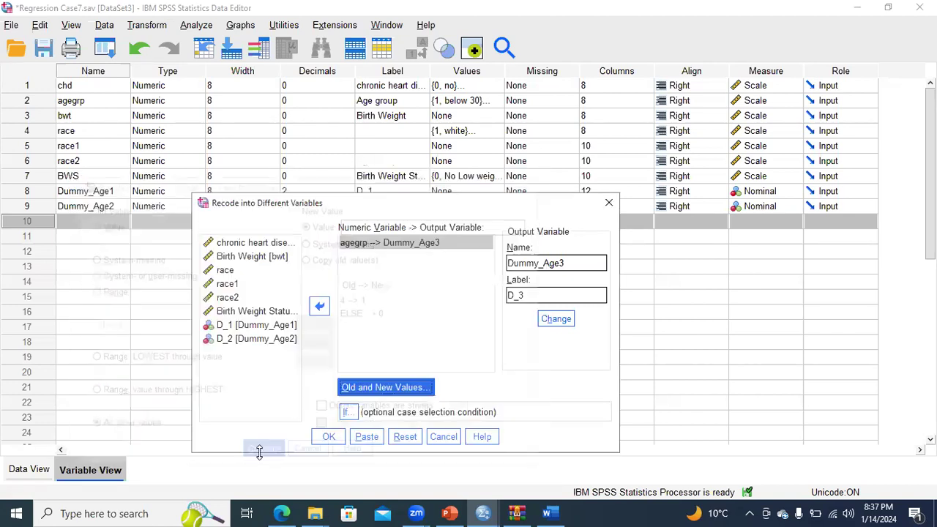
pyautogui.click(327, 438)
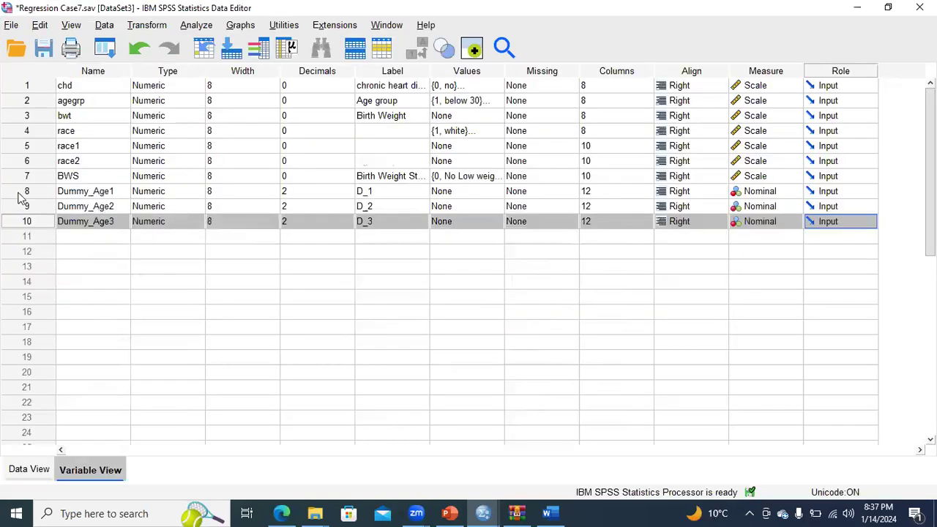
# Step: Start another recode into different variables for the fourth dummy, clearing the Dummy_Age3 settings and adding agegrp as the input variable
pyautogui.click(24, 193)
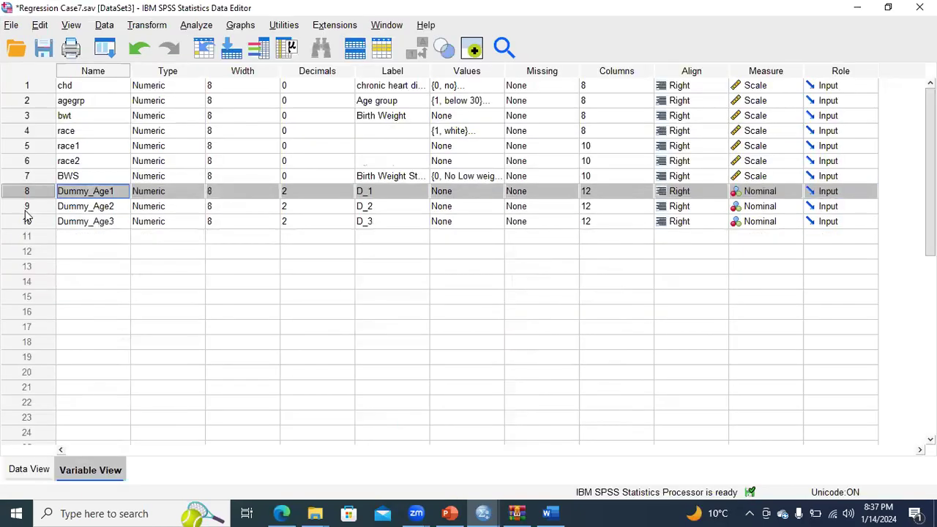
pyautogui.click(27, 222)
pyautogui.click(34, 242)
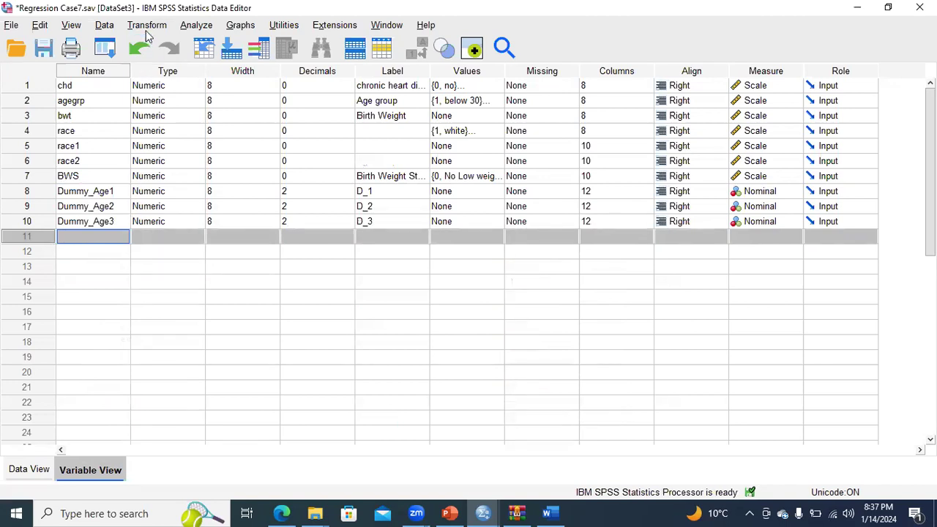
pyautogui.click(148, 27)
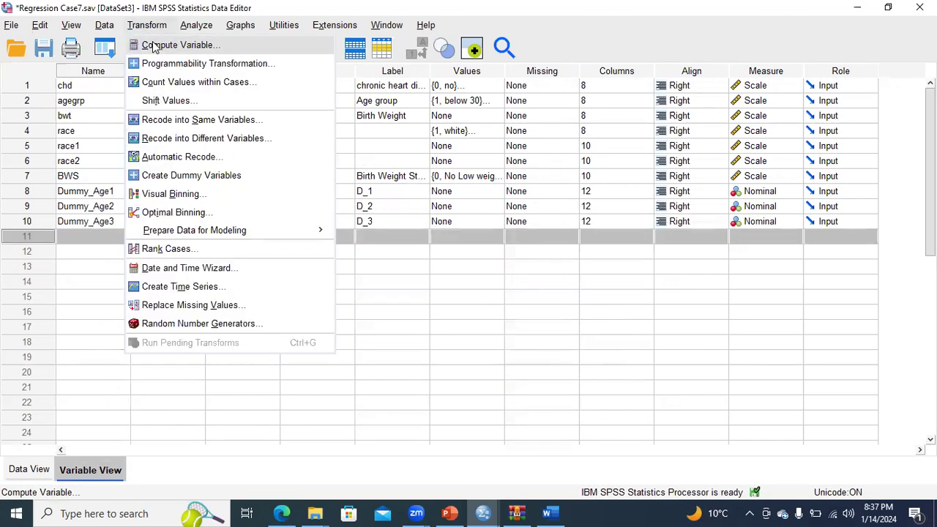
pyautogui.click(163, 141)
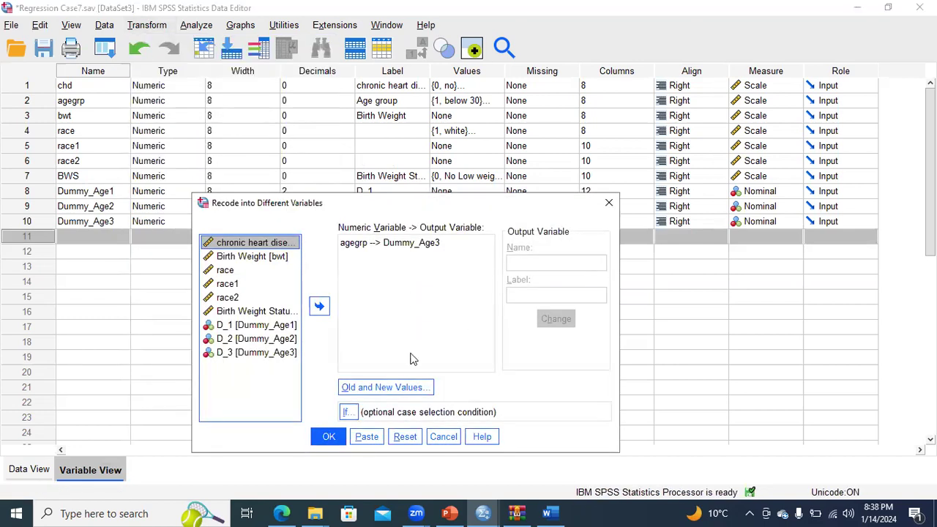
pyautogui.click(404, 436)
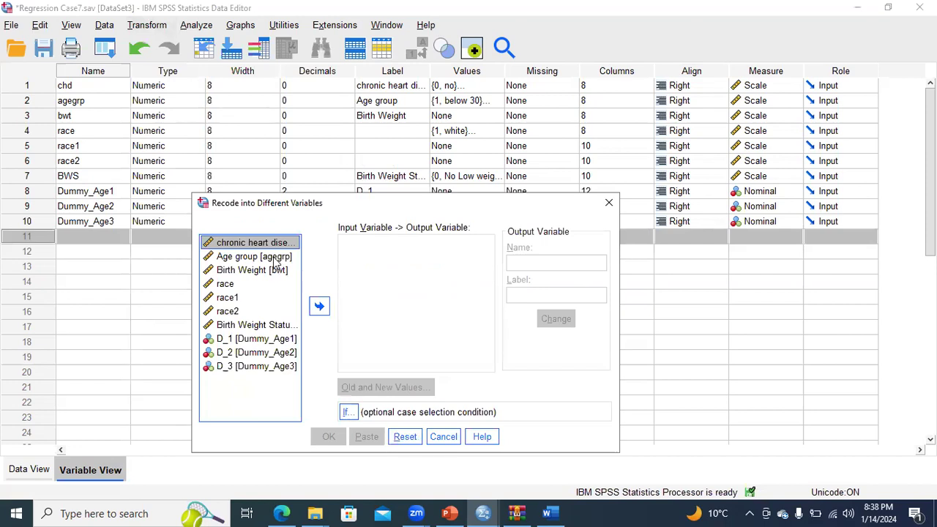
pyautogui.click(277, 257)
pyautogui.click(319, 306)
# Step: Name the output variable Dummy_Age4 with the label D_4 and assign it to agegrp
pyautogui.click(531, 262)
pyautogui.write('Dummy')
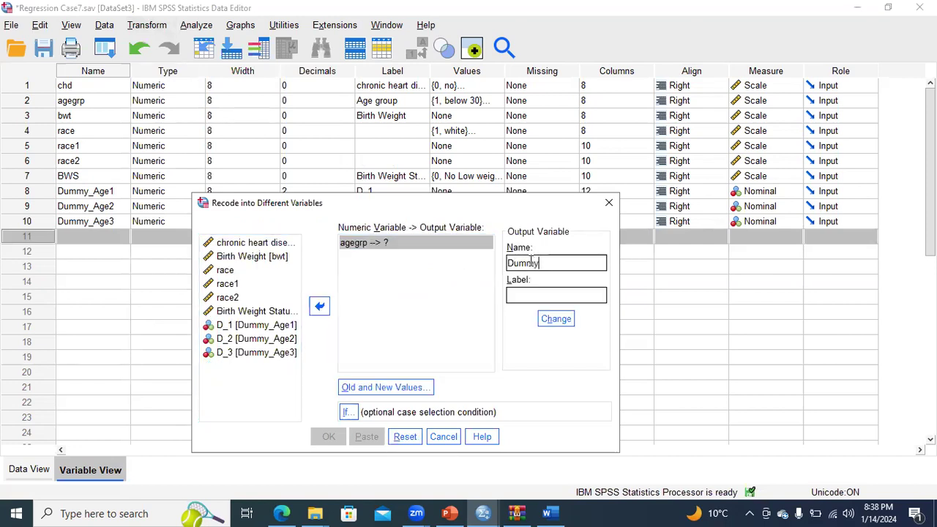
pyautogui.write('_Age4')
pyautogui.click(554, 319)
# Step: Check the next age category code in the Word screenshot, and map old agegrp value 5 to new value 1 for Dummy_Age4 in SPSS
pyautogui.click(396, 392)
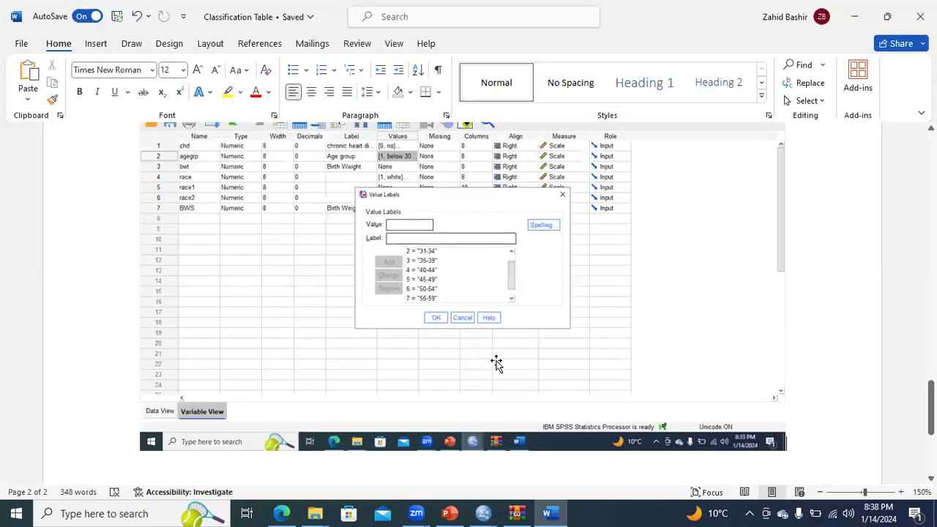
pyautogui.click(547, 513)
pyautogui.click(483, 513)
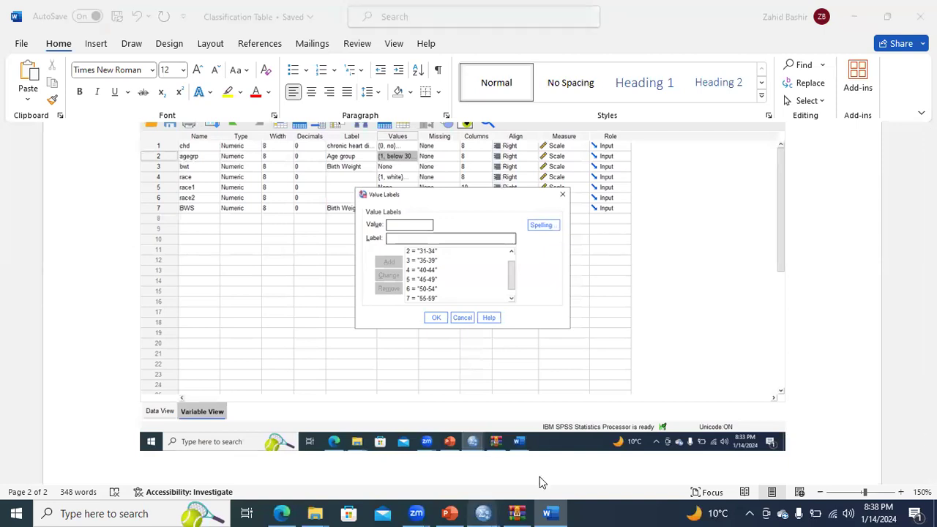
pyautogui.click(550, 472)
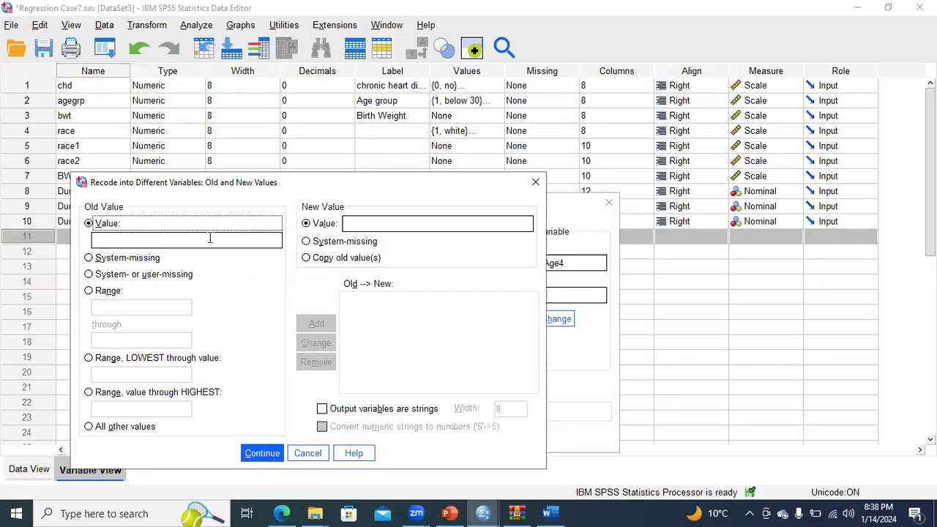
pyautogui.click(280, 234)
pyautogui.write('5')
pyautogui.click(361, 223)
pyautogui.write('1')
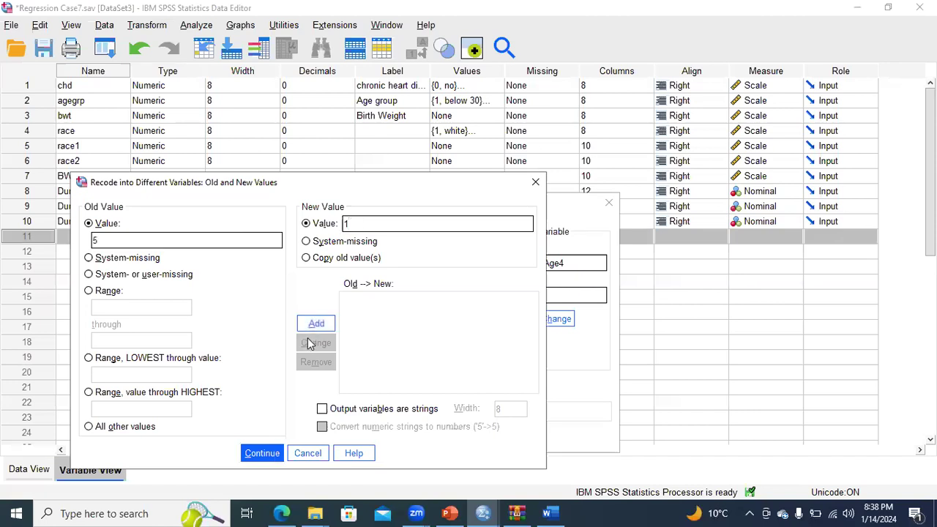
pyautogui.click(315, 324)
# Step: Map all other agegrp values to 0 for Dummy_Age4, run the recode and return to the data editor
pyautogui.click(92, 427)
pyautogui.click(377, 224)
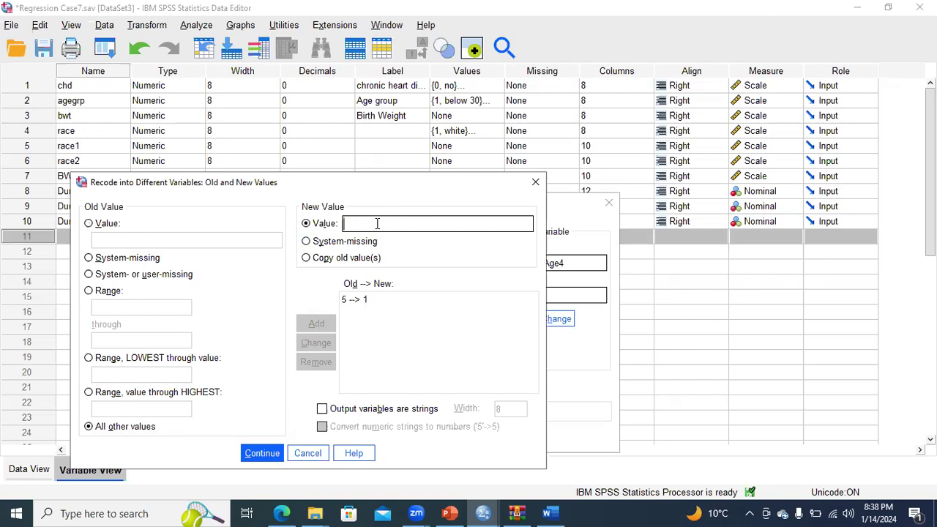
pyautogui.write('0')
pyautogui.click(316, 324)
pyautogui.click(263, 452)
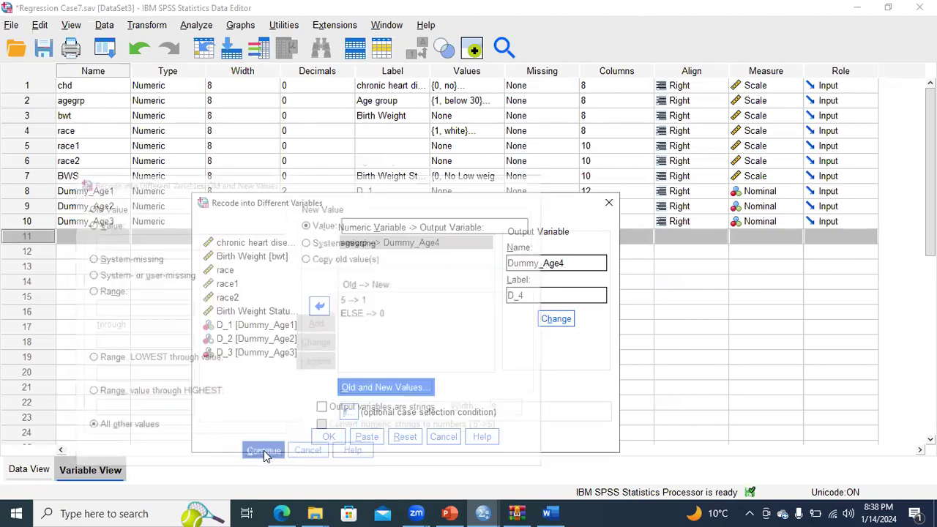
pyautogui.click(326, 437)
pyautogui.hotkey('alt', 'Tab')
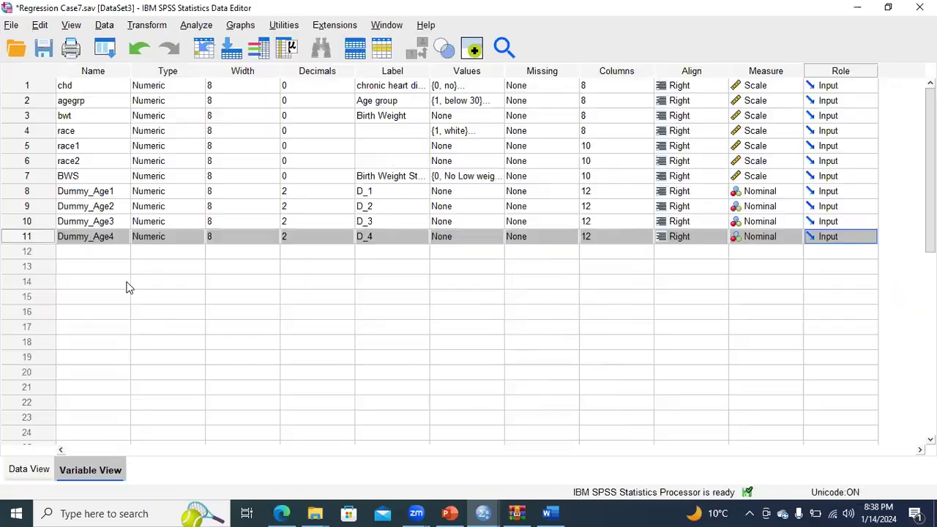
# Step: Start a new recode into different variables for the fifth dummy, with the Dummy_Age4 settings reset and agegrp as the input variable
pyautogui.click(140, 31)
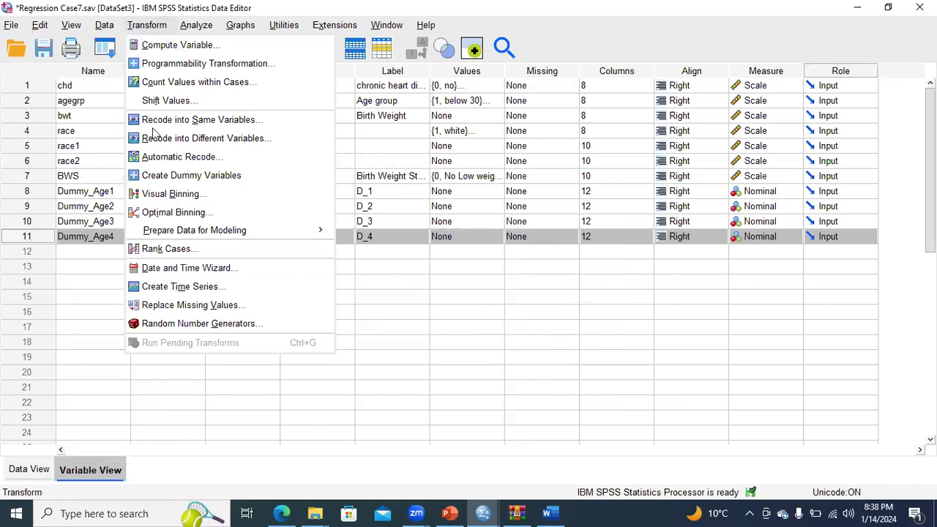
pyautogui.press('Return')
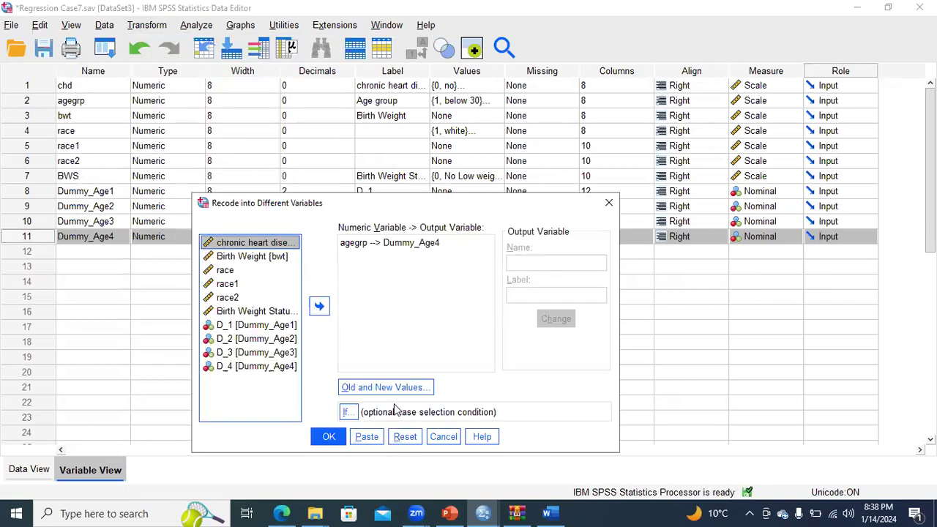
pyautogui.click(404, 437)
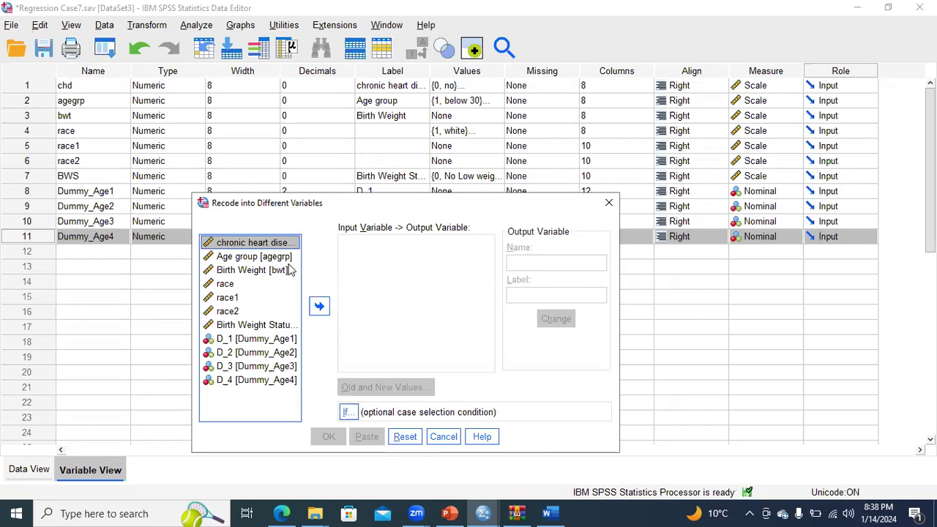
pyautogui.click(266, 261)
pyautogui.click(320, 306)
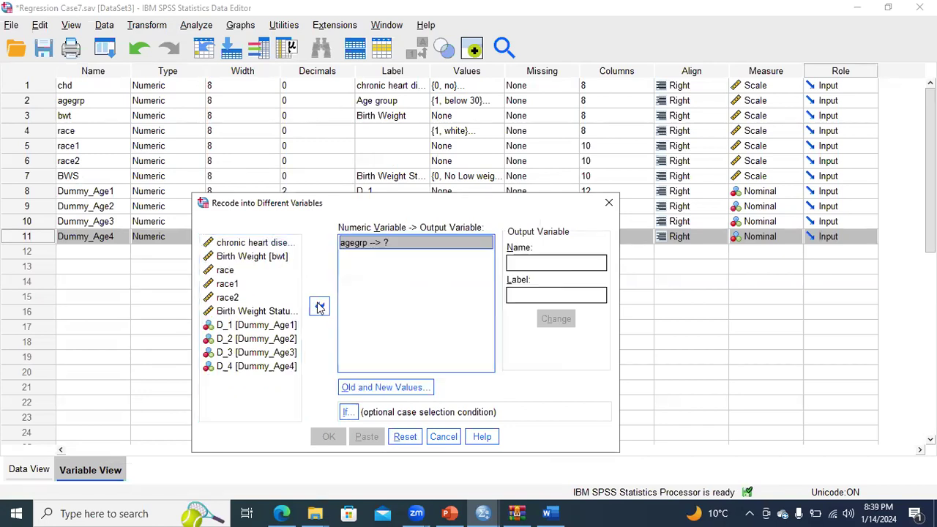
# Step: Name the output variable Dummy_Age5 with the label D_5 and assign it to agegrp
pyautogui.click(526, 263)
pyautogui.write('Dummy_Age5')
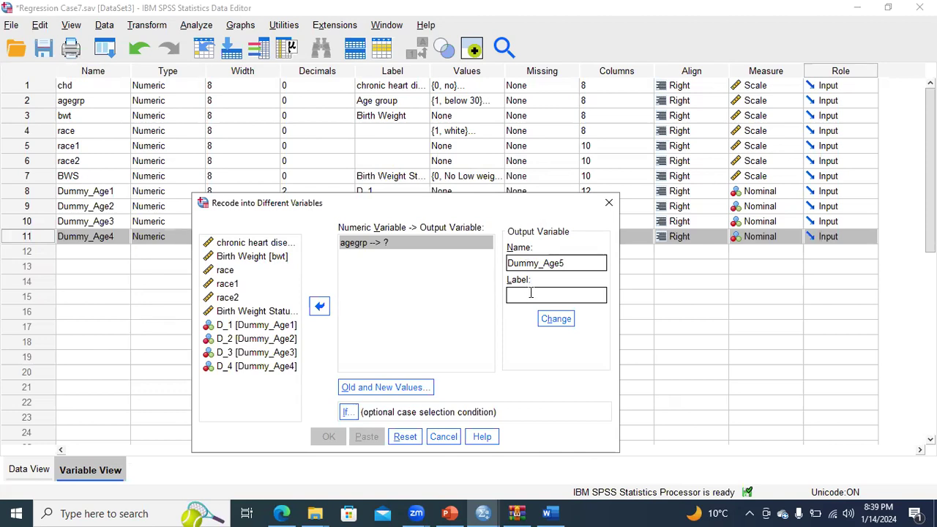
pyautogui.write('D_5')
pyautogui.click(552, 322)
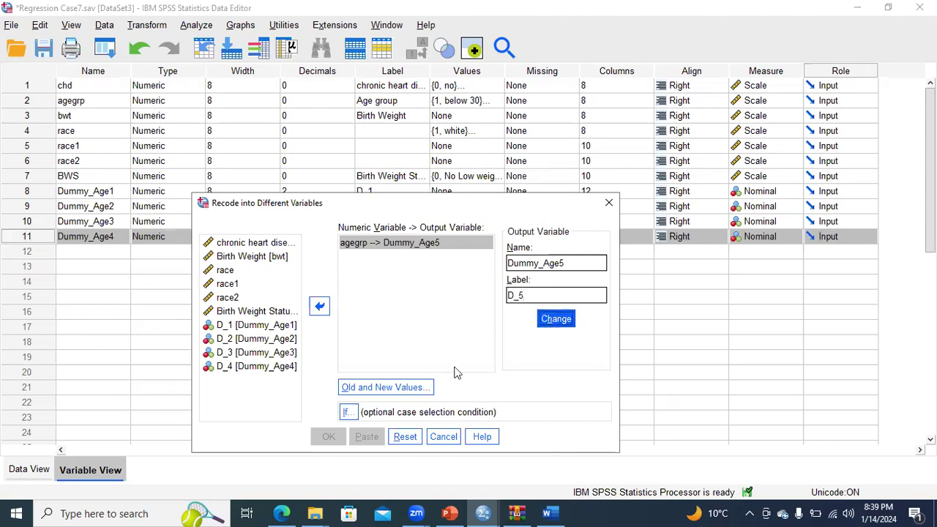
# Step: Check the next age category code in the Word screenshot, and map old agegrp value 6 to new value 1 for Dummy_Age5 in SPSS
pyautogui.click(401, 391)
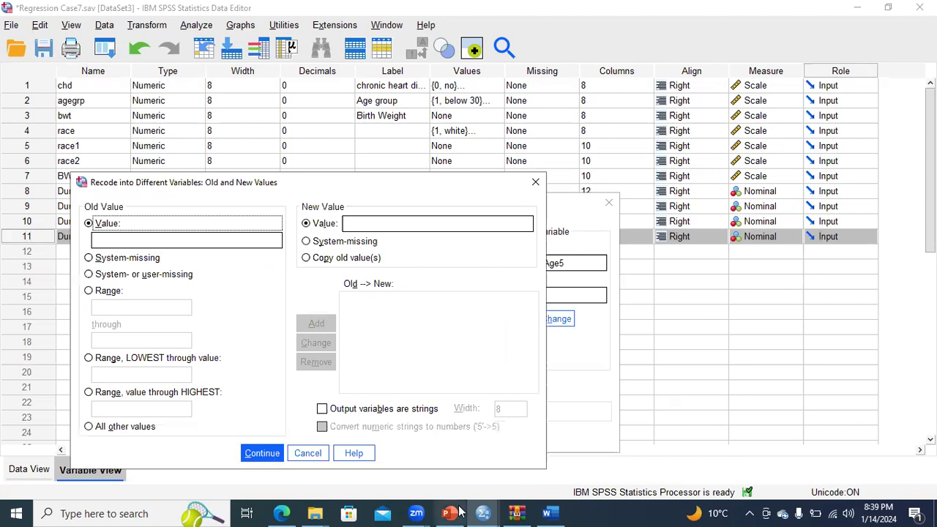
pyautogui.hotkey('alt', 'Tab')
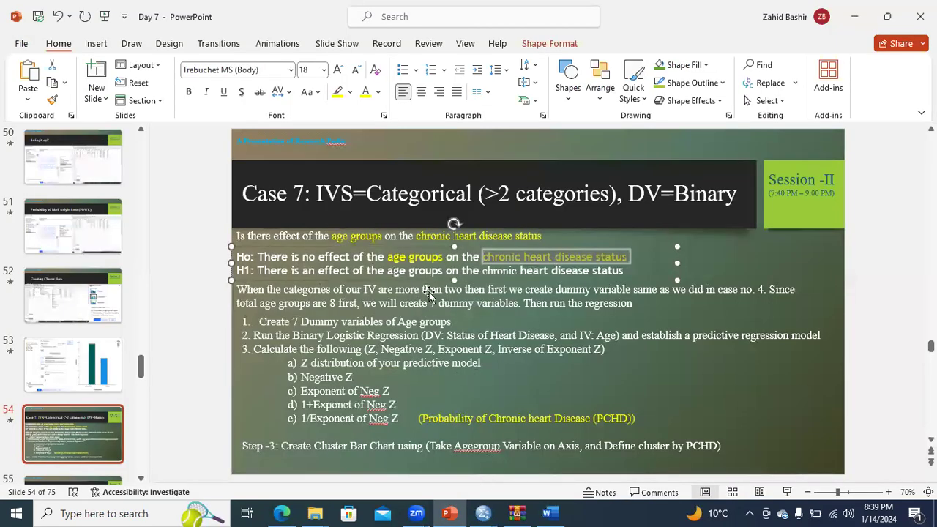
pyautogui.hotkey('alt', 'Tab')
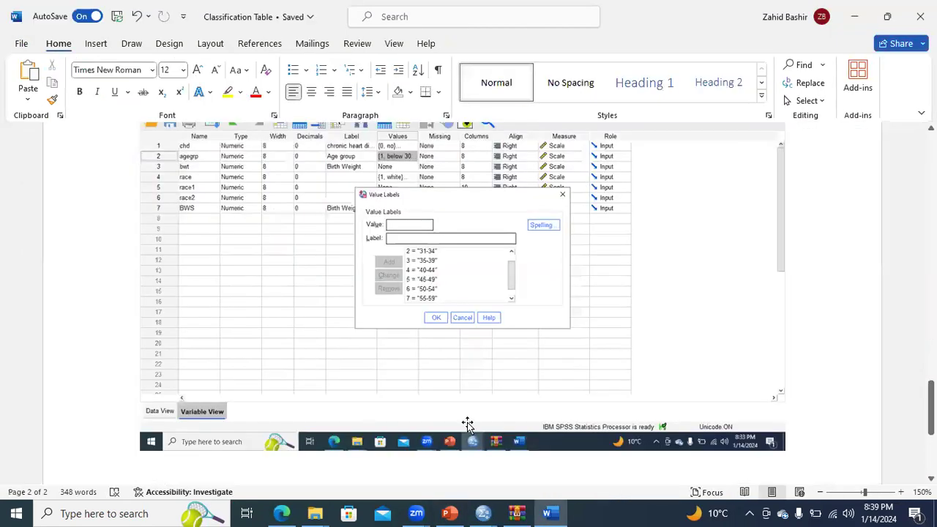
pyautogui.click(483, 514)
pyautogui.click(513, 478)
pyautogui.click(152, 238)
pyautogui.write('6')
pyautogui.click(352, 222)
pyautogui.write('1')
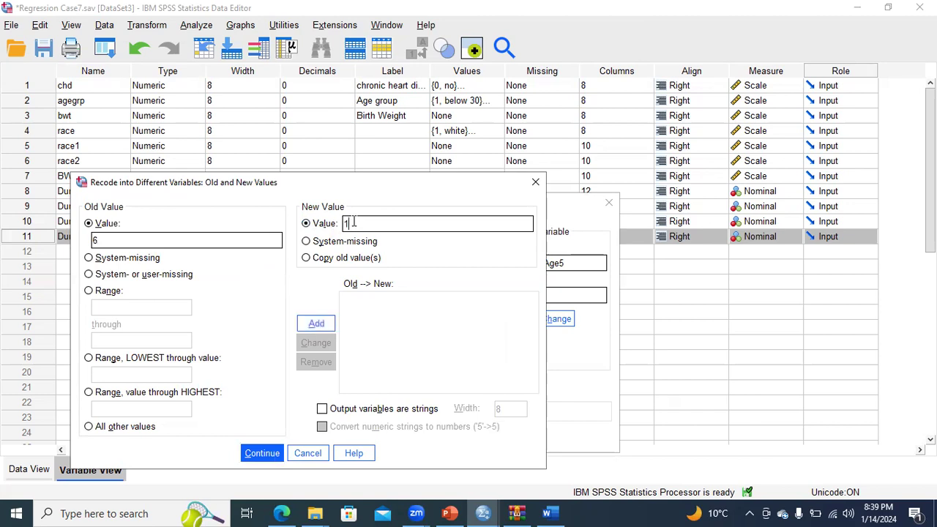
pyautogui.click(317, 324)
# Step: Map all other agegrp values to 0 for Dummy_Age5, run the recode and return to the data editor
pyautogui.click(89, 426)
pyautogui.click(389, 220)
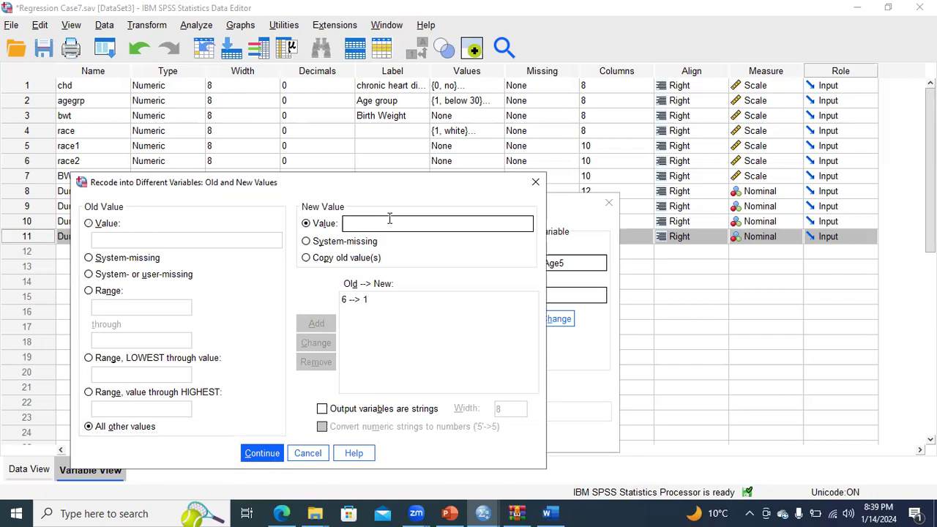
pyautogui.write('0')
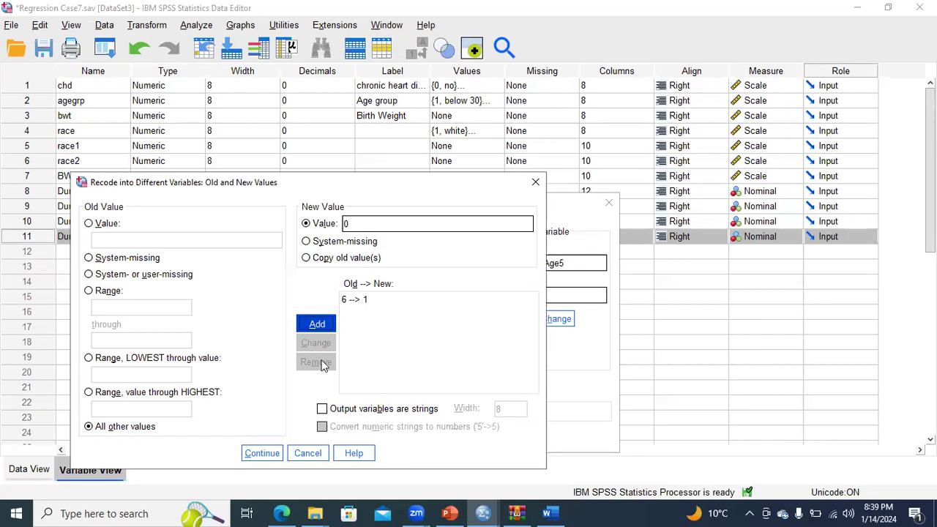
pyautogui.click(262, 453)
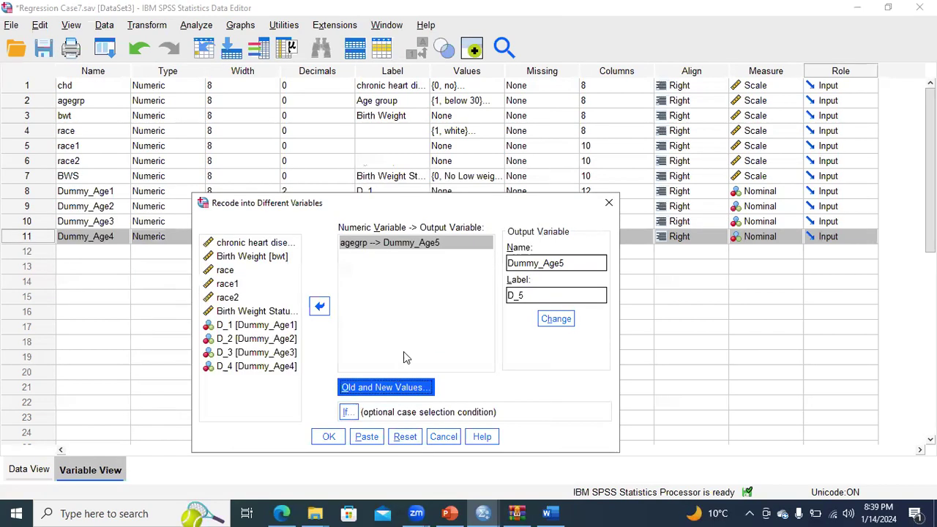
pyautogui.click(328, 437)
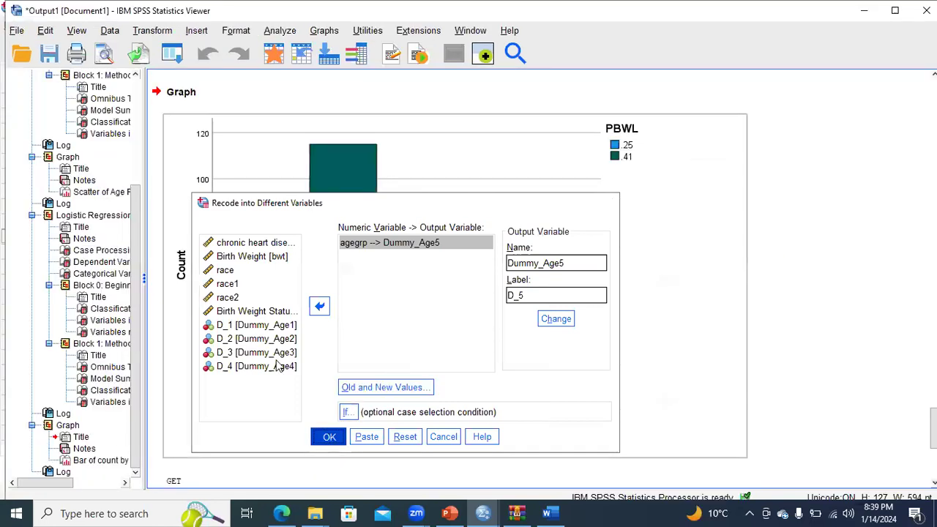
pyautogui.moveTo(496, 510)
pyautogui.click(556, 450)
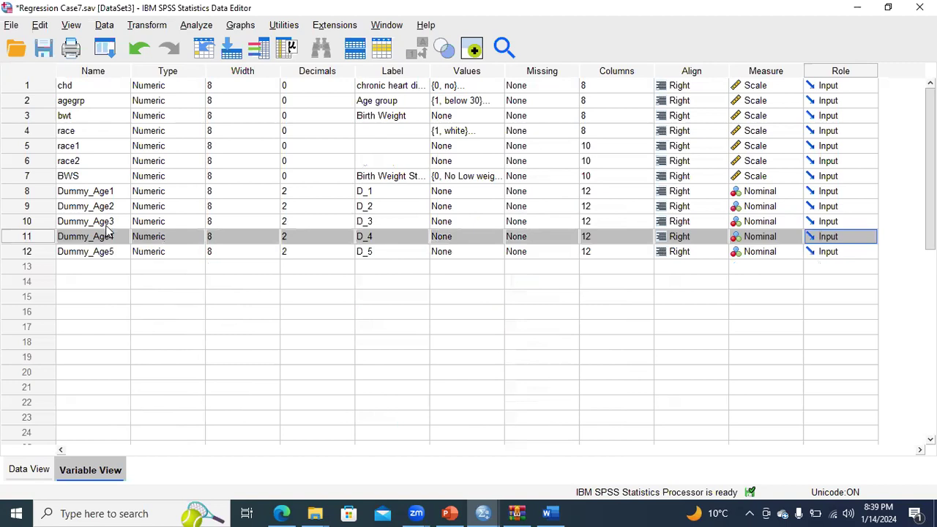
# Step: Start a new recode into different variables for the sixth dummy, with the Dummy_Age5 settings reset and agegrp as the input variable
pyautogui.click(48, 268)
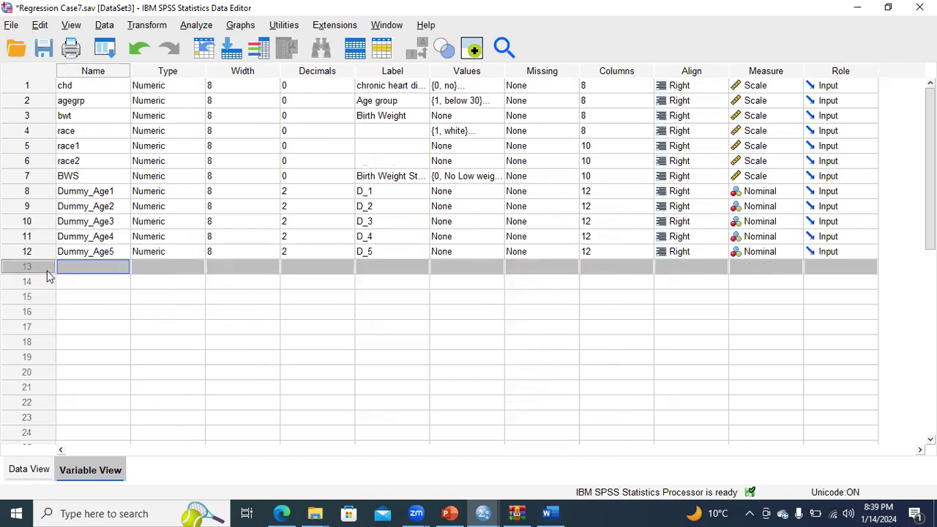
pyautogui.click(158, 29)
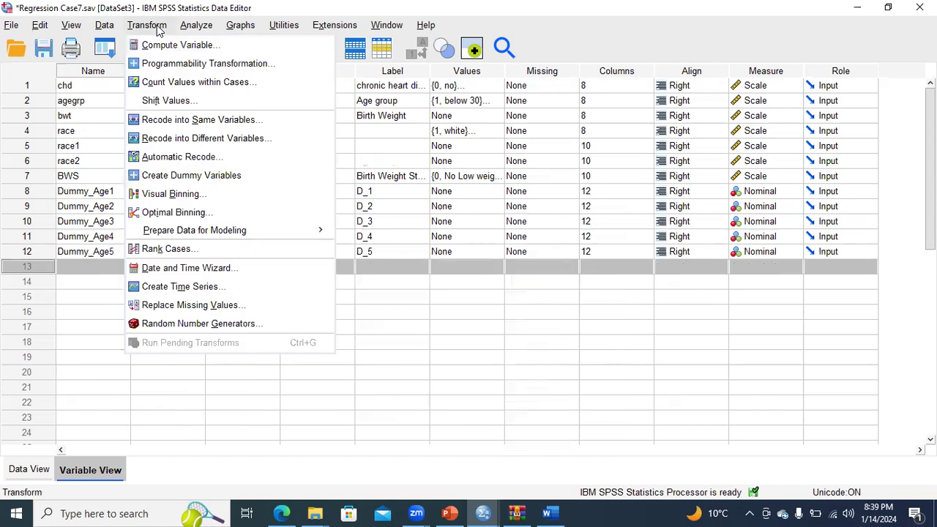
pyautogui.click(167, 140)
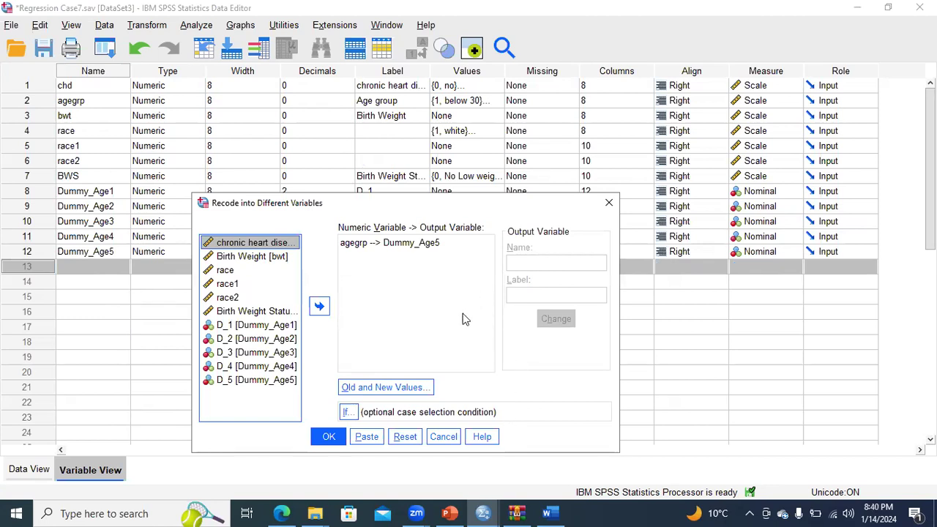
pyautogui.click(404, 436)
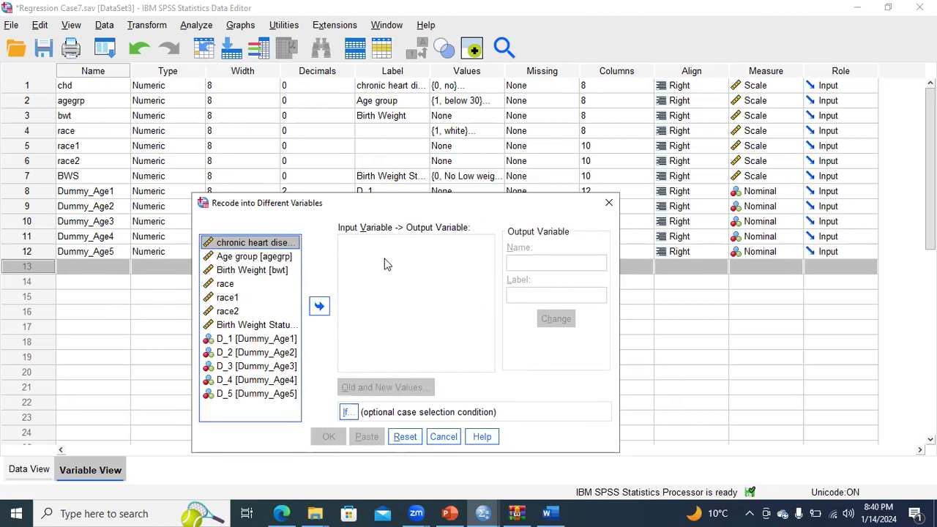
pyautogui.click(254, 256)
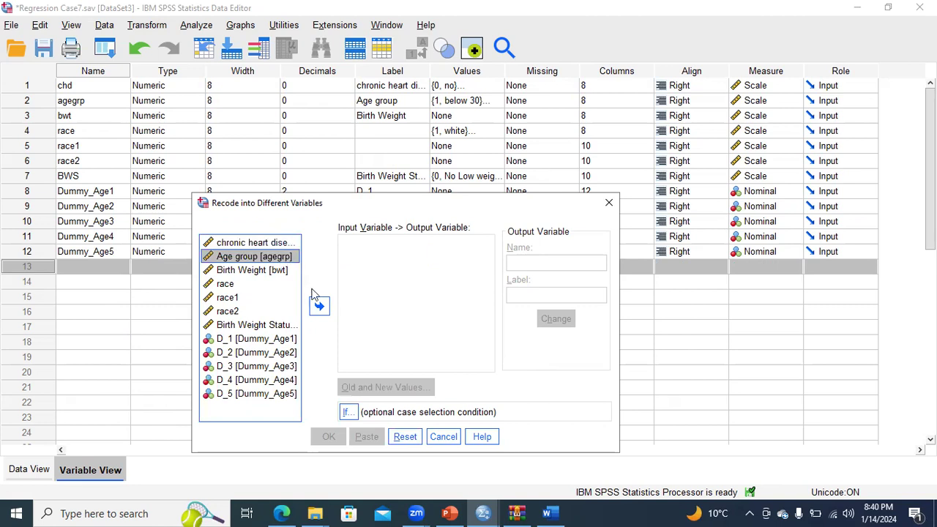
pyautogui.click(319, 306)
# Step: Name the output variable Dummy_Age6 with the label D_6 and assign it to agegrp
pyautogui.click(524, 264)
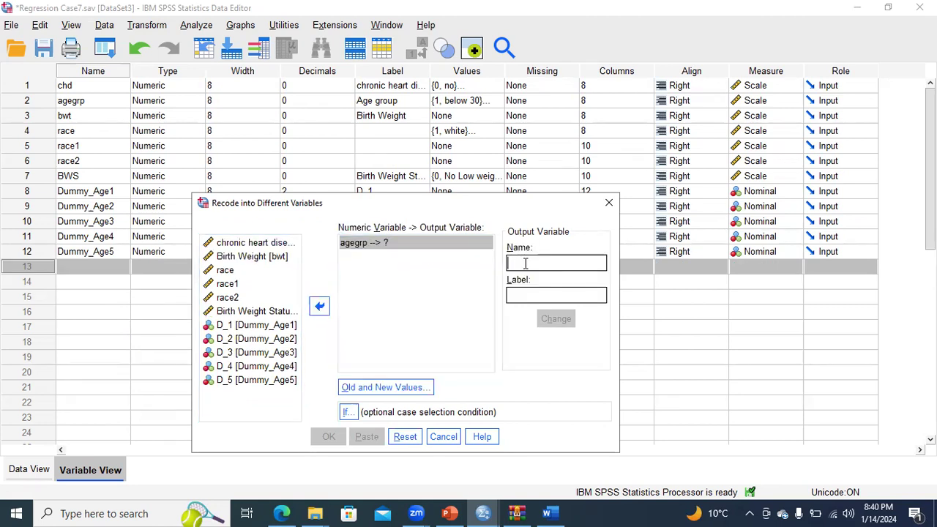
pyautogui.write('Dummy')
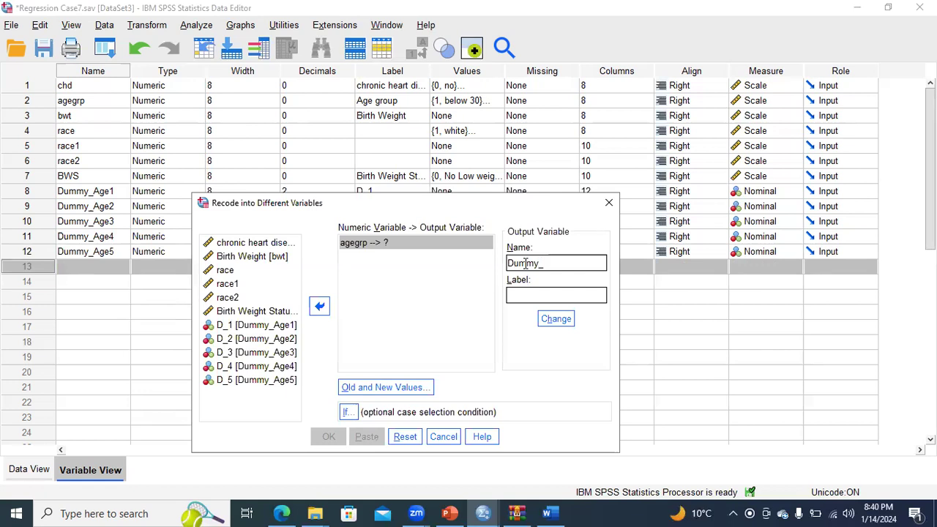
pyautogui.write('_Age6')
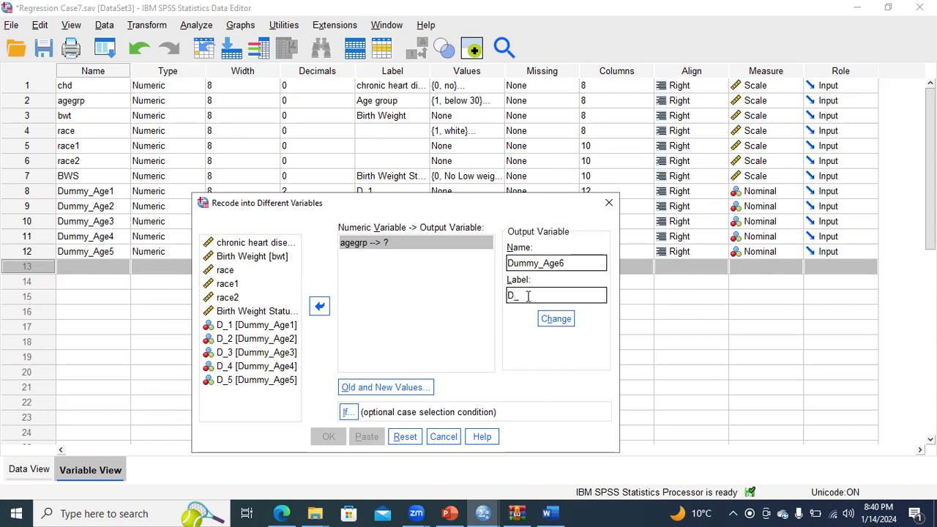
pyautogui.click(527, 302)
pyautogui.write('D_6')
pyautogui.click(555, 318)
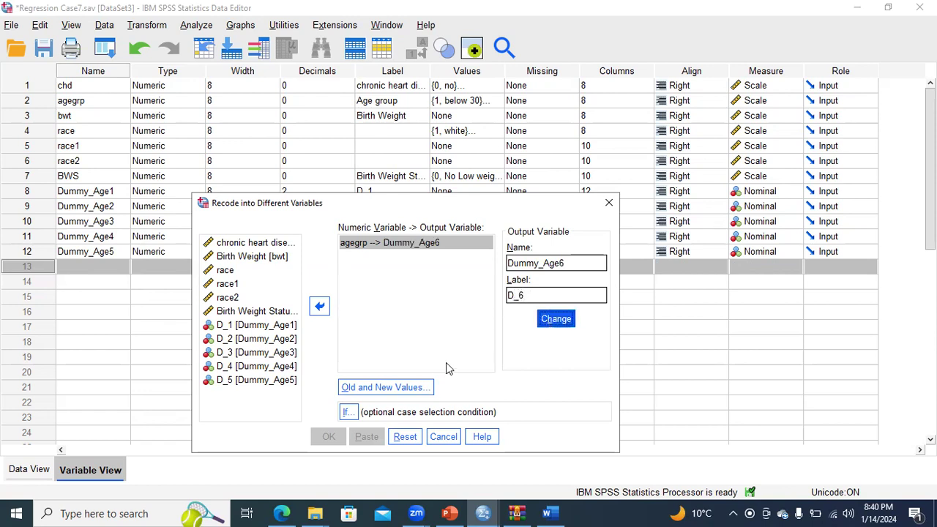
# Step: Check the next age category code in the Word screenshot, and map old agegrp value 7 to new value 1 for Dummy_Age6 in SPSS
pyautogui.click(410, 388)
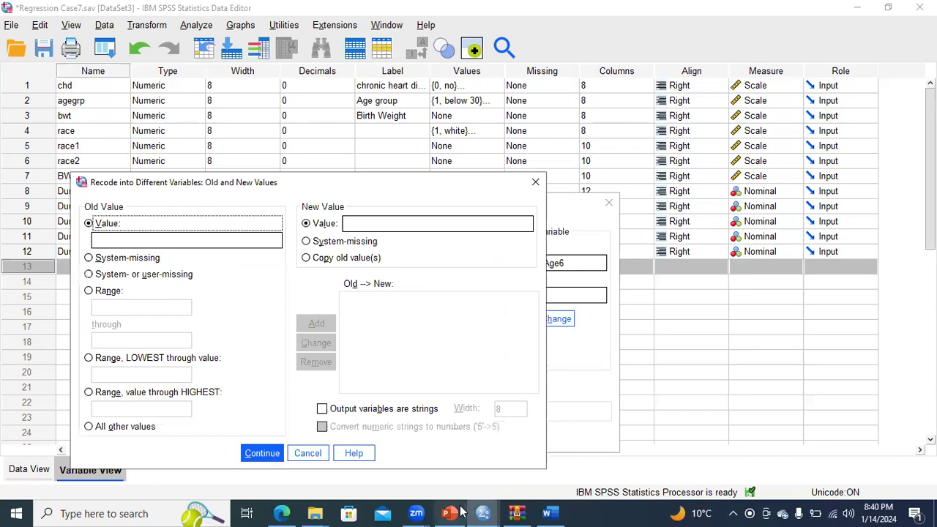
pyautogui.click(547, 514)
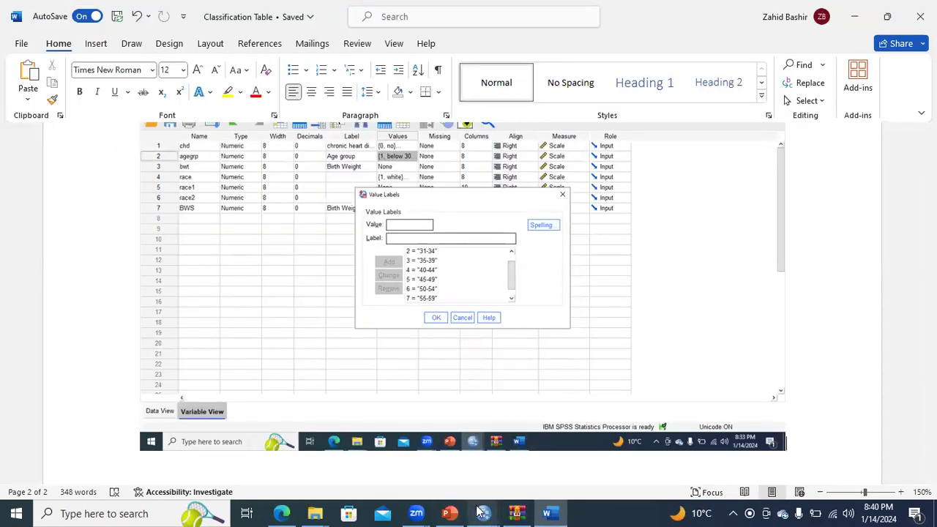
pyautogui.moveTo(483, 512)
pyautogui.click(510, 485)
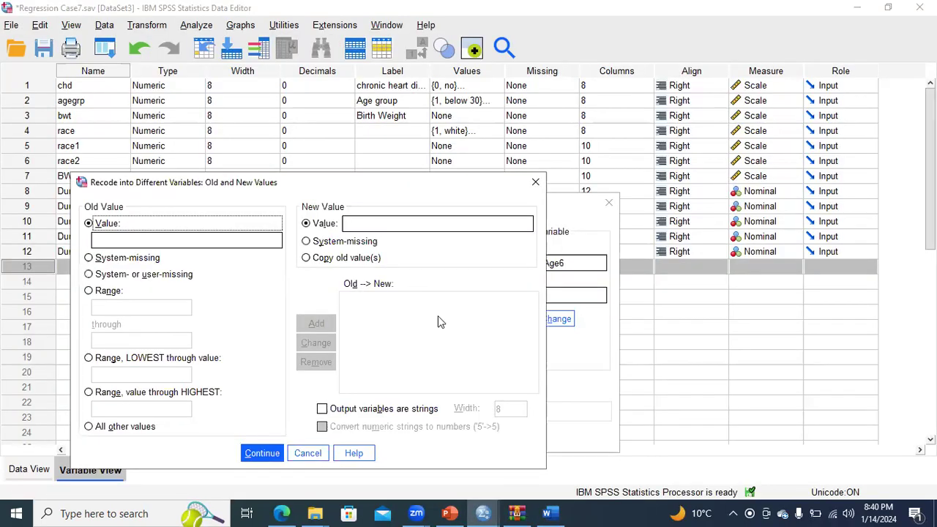
pyautogui.click(218, 239)
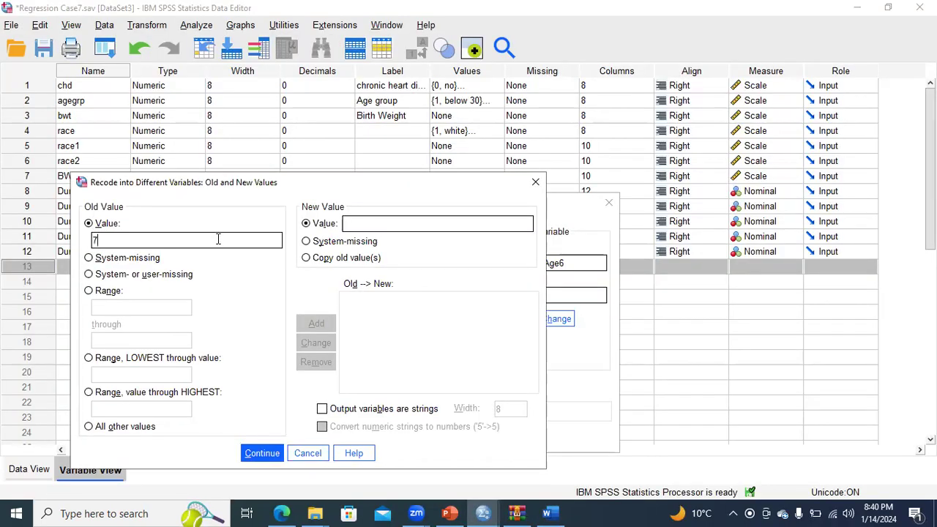
pyautogui.write('1')
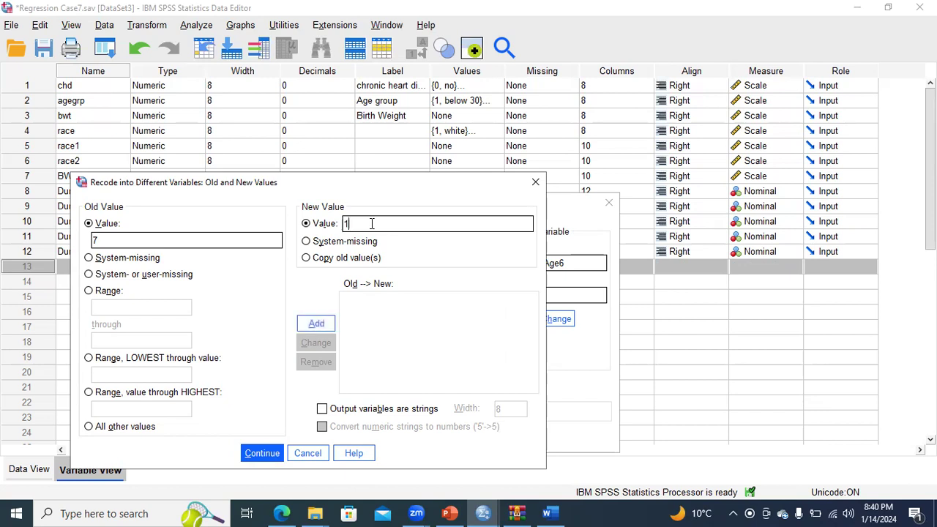
pyautogui.click(316, 324)
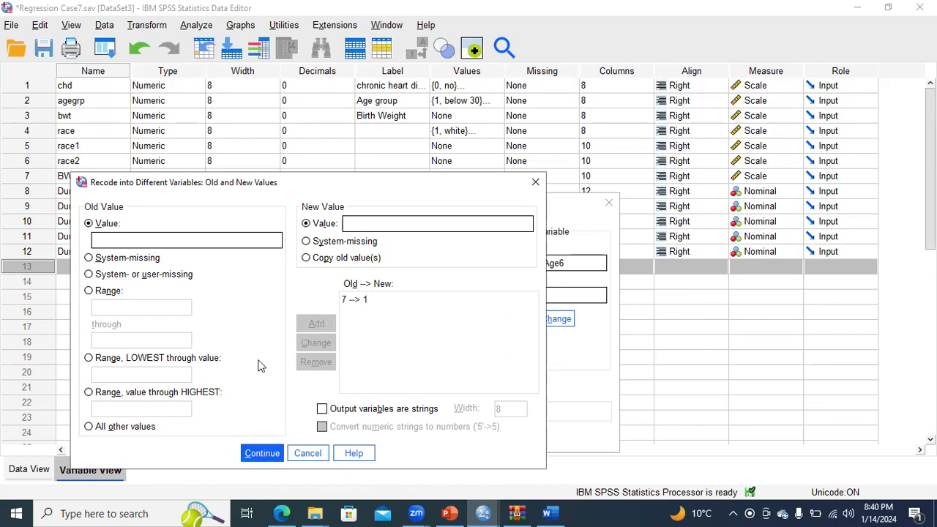
# Step: Map all other agegrp values to 0 for Dummy_Age6, run the recode and return to the data editor
pyautogui.click(134, 428)
pyautogui.click(395, 225)
pyautogui.write('0')
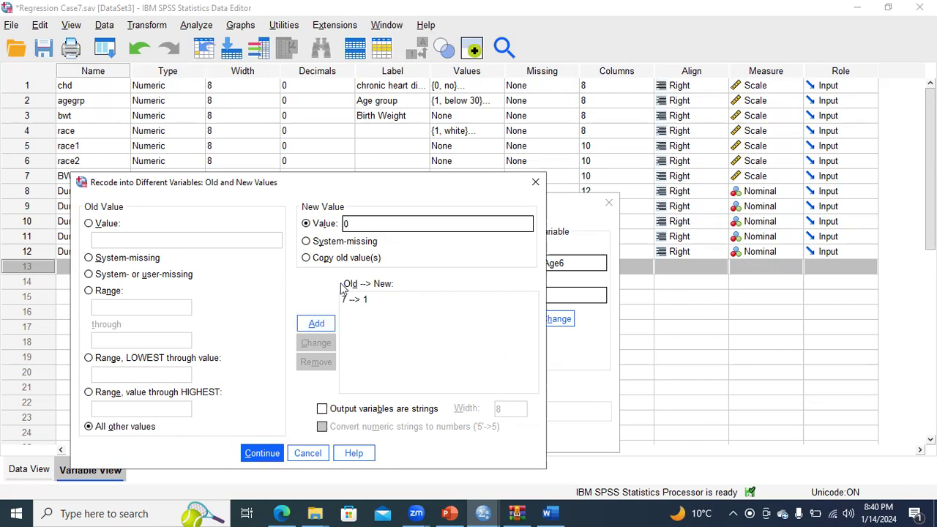
pyautogui.click(320, 325)
pyautogui.click(261, 452)
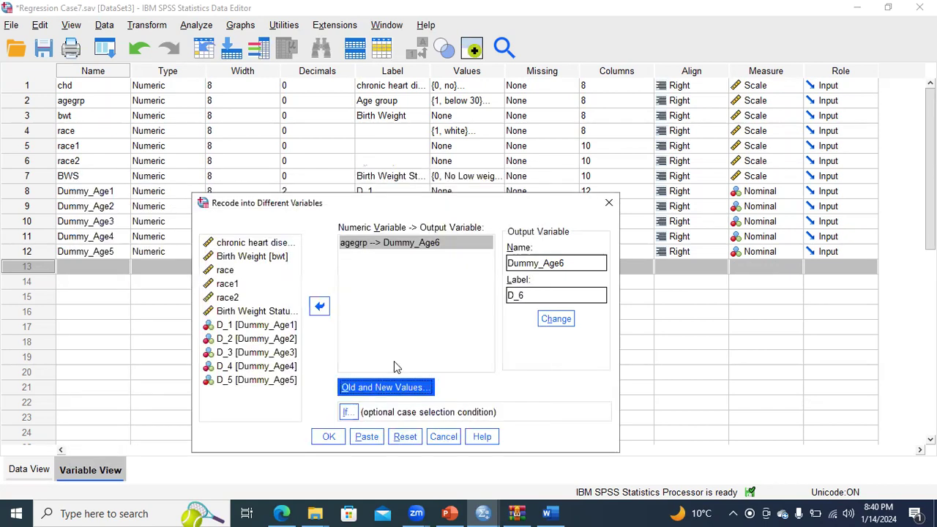
pyautogui.click(330, 436)
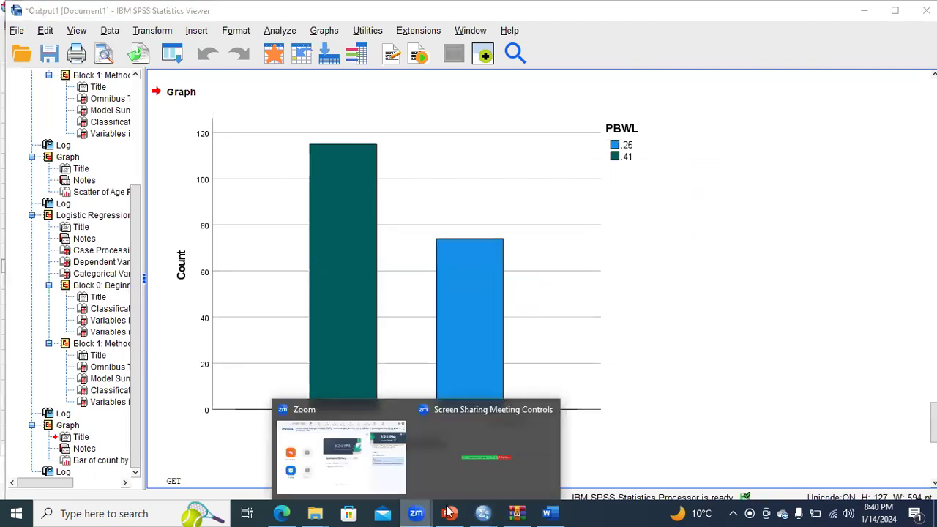
pyautogui.moveTo(483, 513)
pyautogui.click(544, 478)
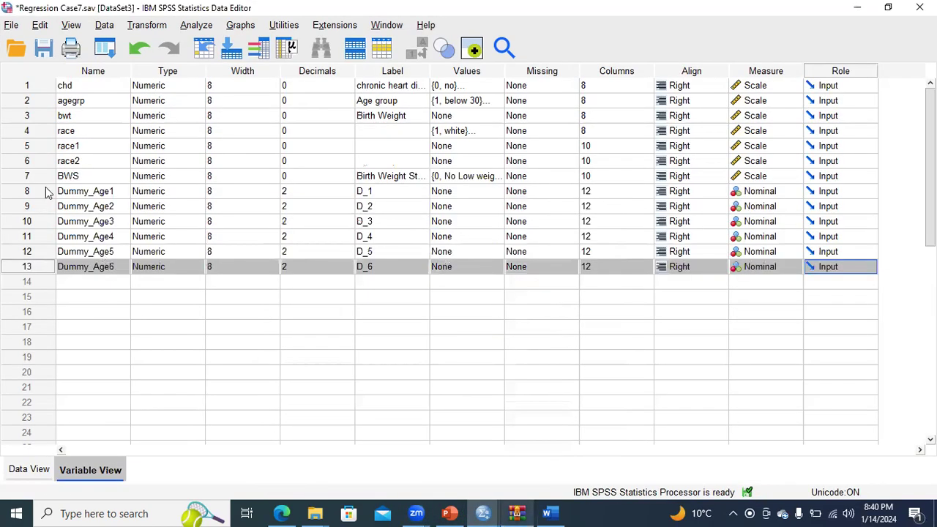
# Step: Review the full list of value labels of the agegrp variable, including the last age category, and close it without changes
pyautogui.click(71, 282)
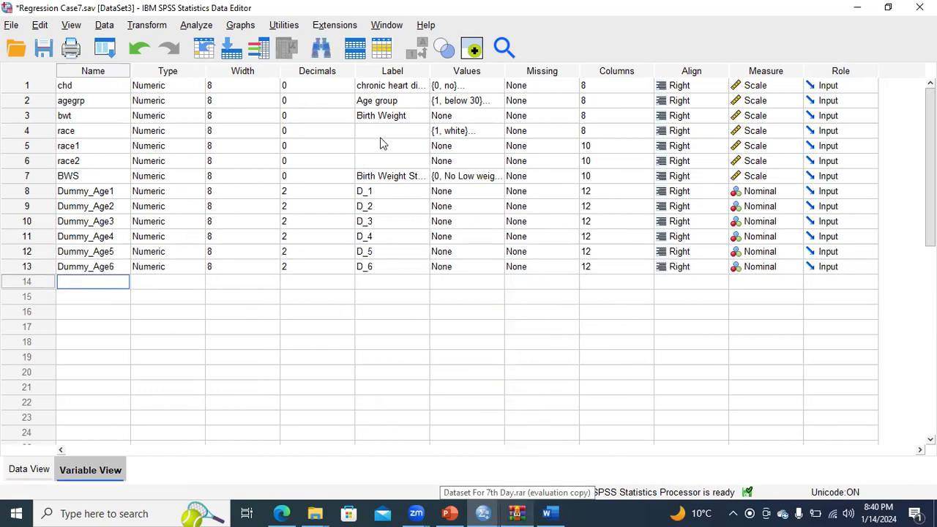
pyautogui.click(496, 102)
pyautogui.click(499, 101)
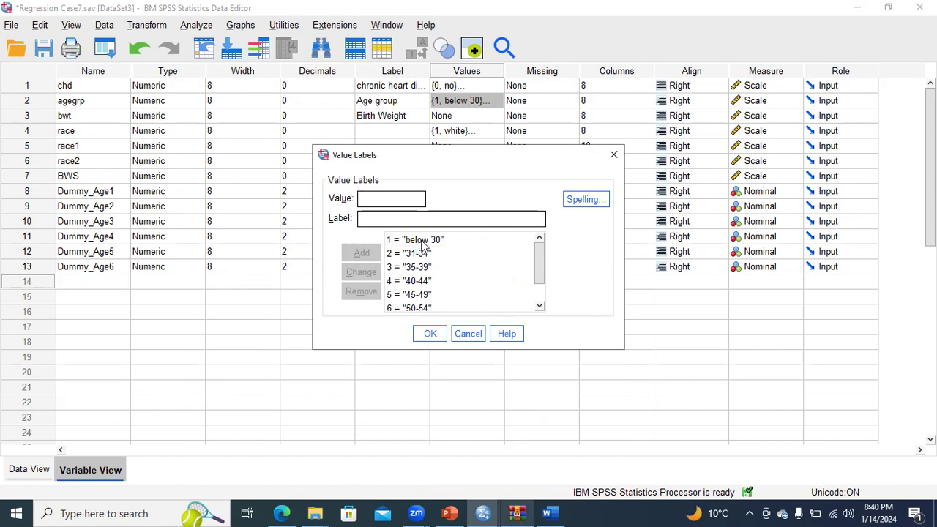
pyautogui.moveTo(540, 266); pyautogui.dragTo(541, 295)
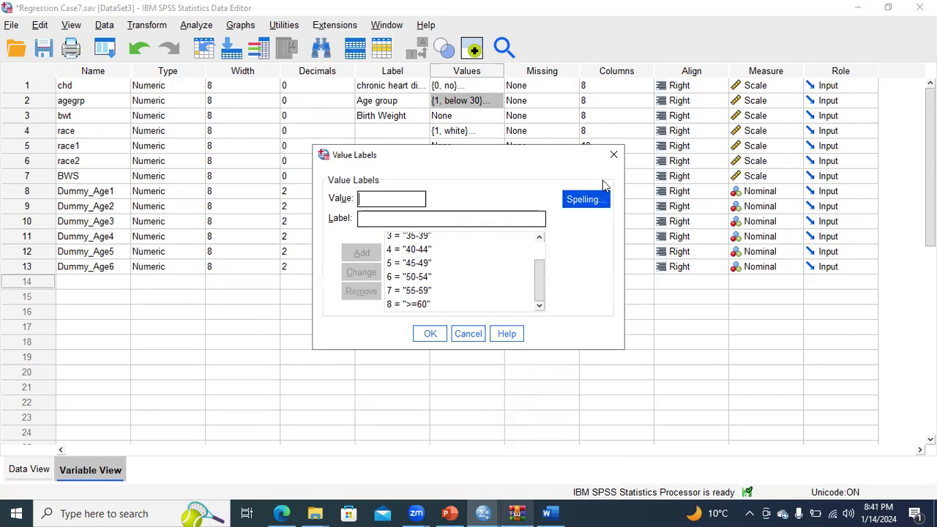
pyautogui.click(613, 155)
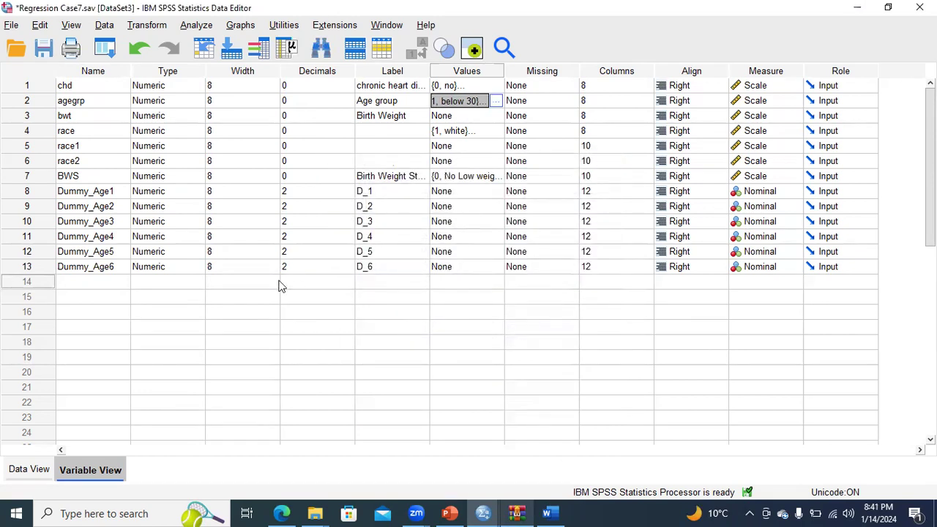
# Step: Reset the Recode into Different Variables settings and assign agegrp to a new output variable Dummy_Age7 with the label D_7
pyautogui.click(148, 26)
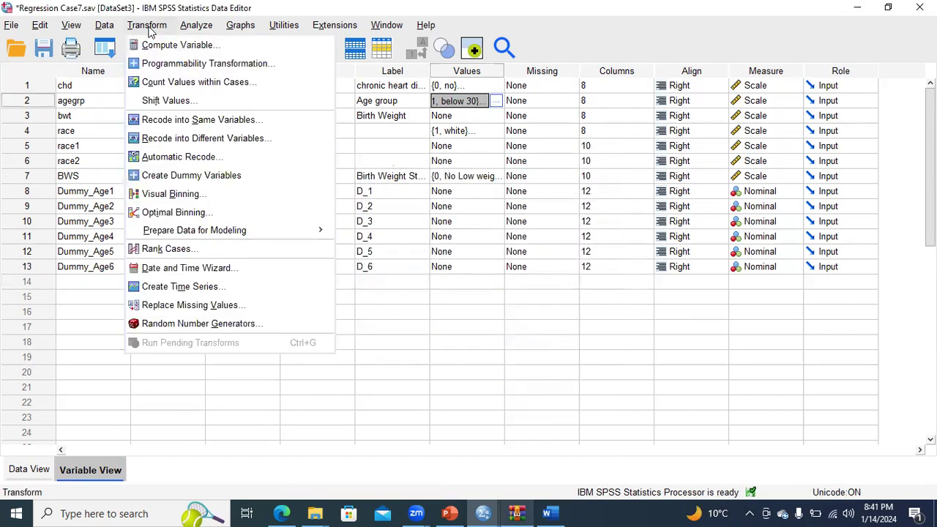
pyautogui.click(160, 138)
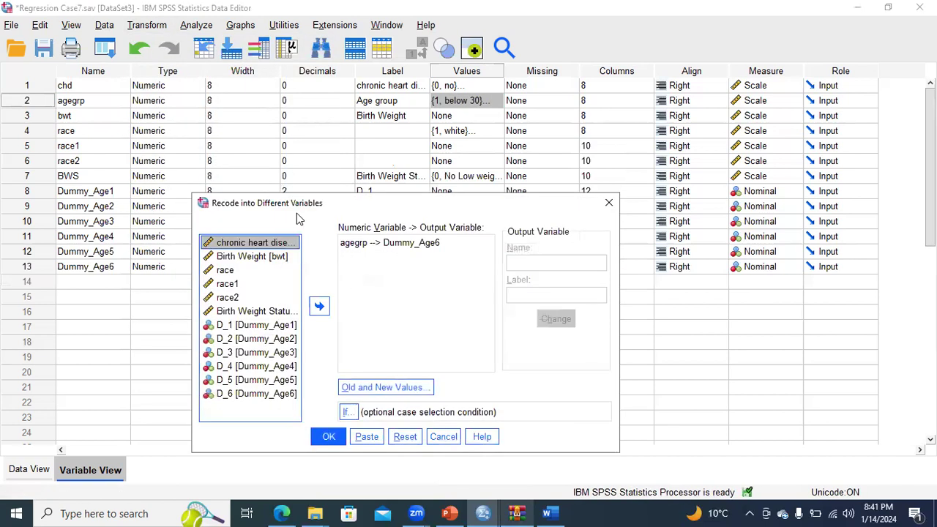
pyautogui.click(405, 437)
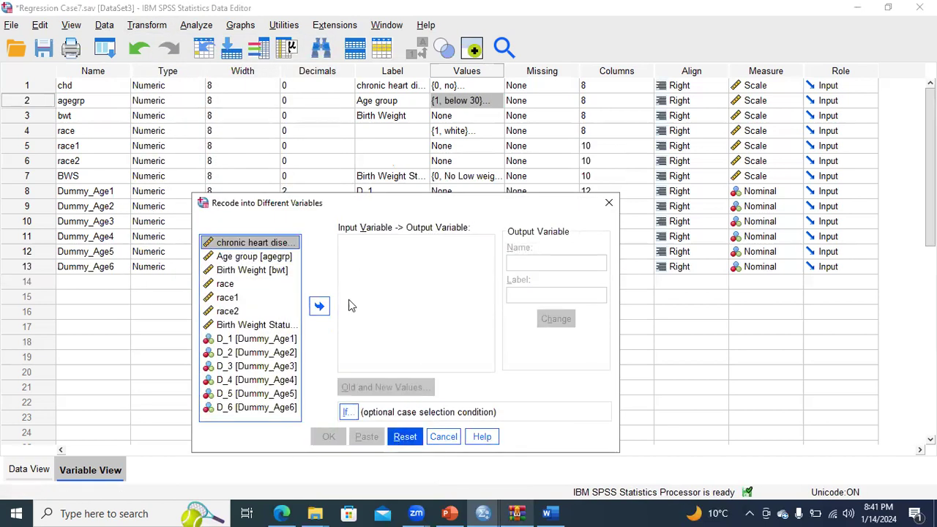
pyautogui.click(254, 256)
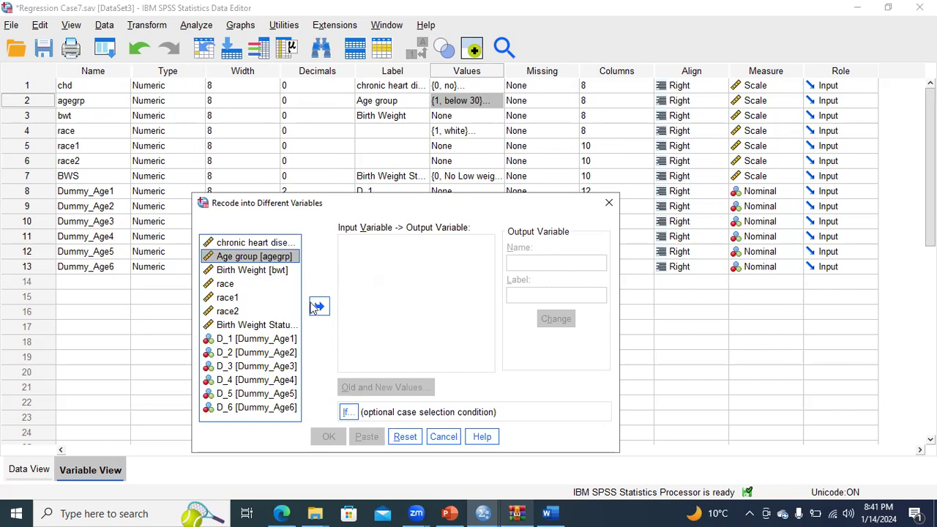
pyautogui.click(319, 306)
pyautogui.click(587, 261)
pyautogui.write('Dummy_Age7')
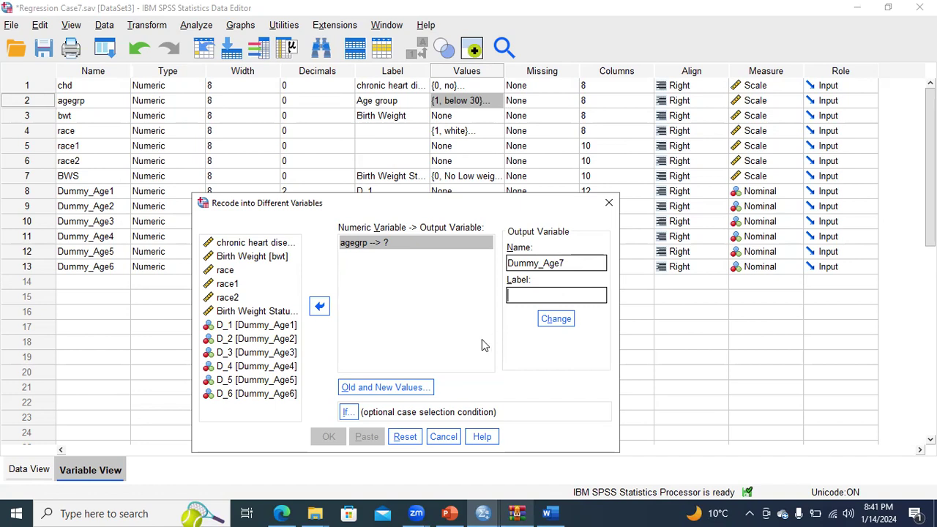
pyautogui.write('D_7')
pyautogui.click(563, 319)
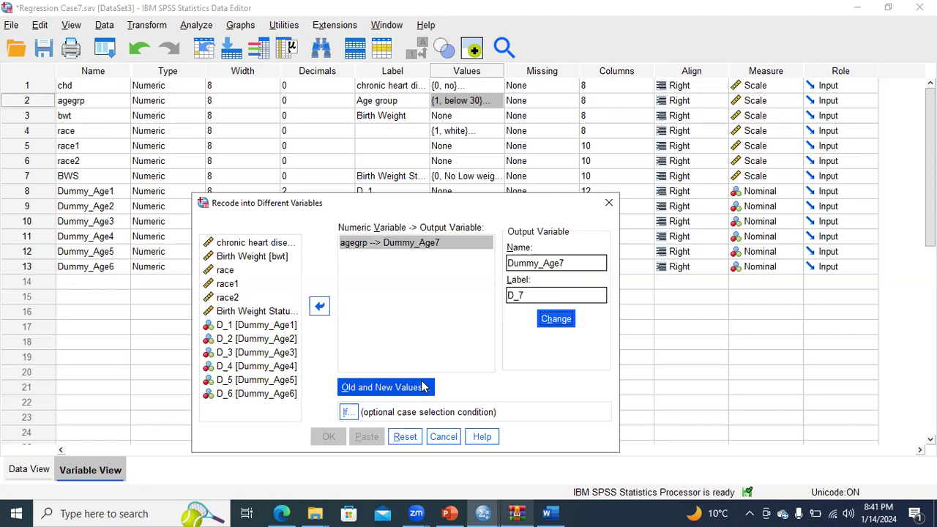
# Step: Map old agegrp value 8 to new value 1 for Dummy_Age7
pyautogui.click(385, 388)
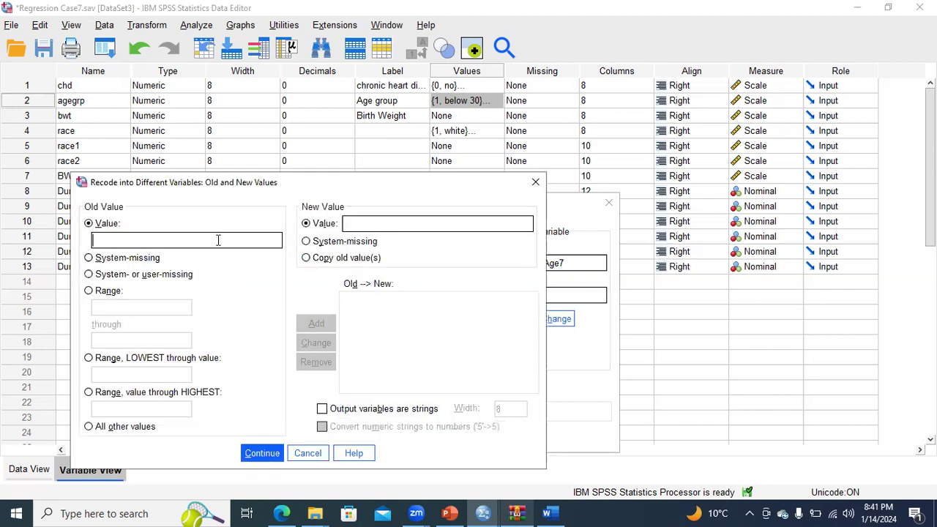
pyautogui.write('8')
pyautogui.write('1')
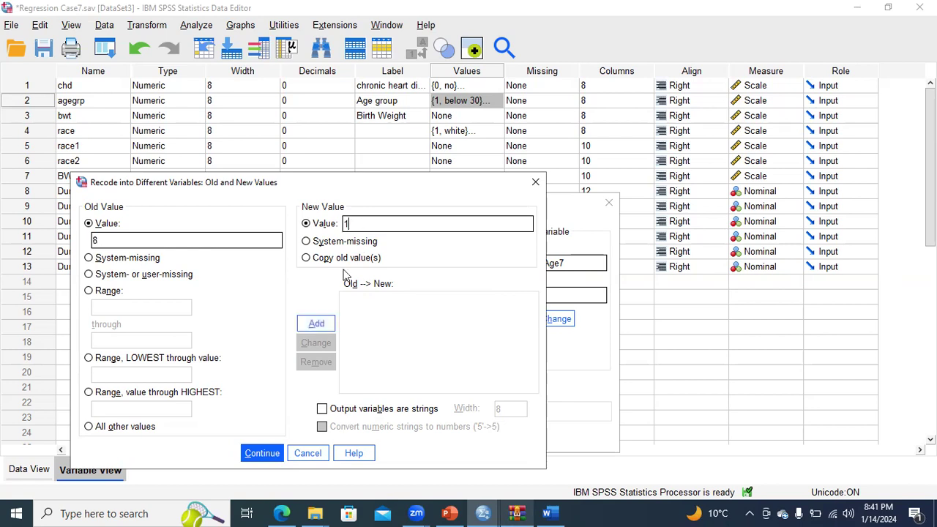
pyautogui.click(316, 323)
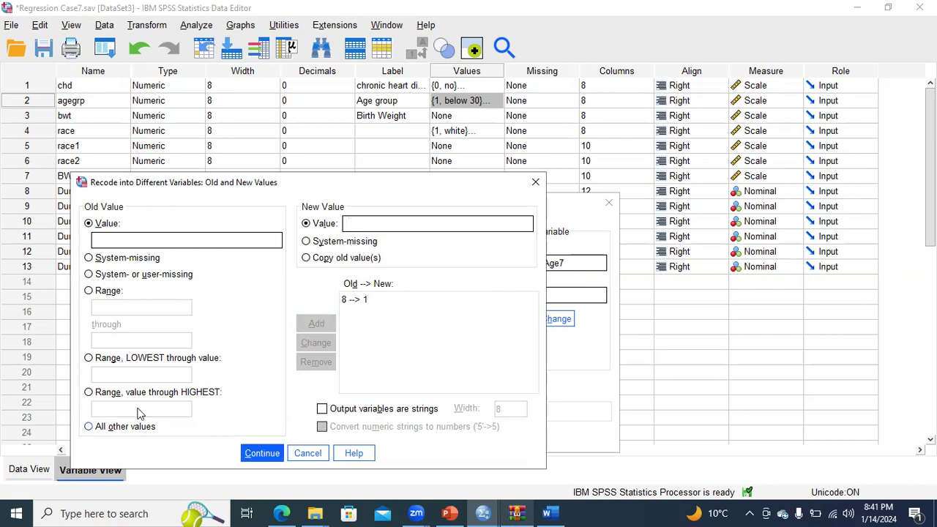
# Step: Map all other agegrp values to 0 for Dummy_Age7, run the recode and return to the data editor
pyautogui.click(91, 426)
pyautogui.click(388, 224)
pyautogui.write('0')
pyautogui.click(317, 322)
pyautogui.click(263, 453)
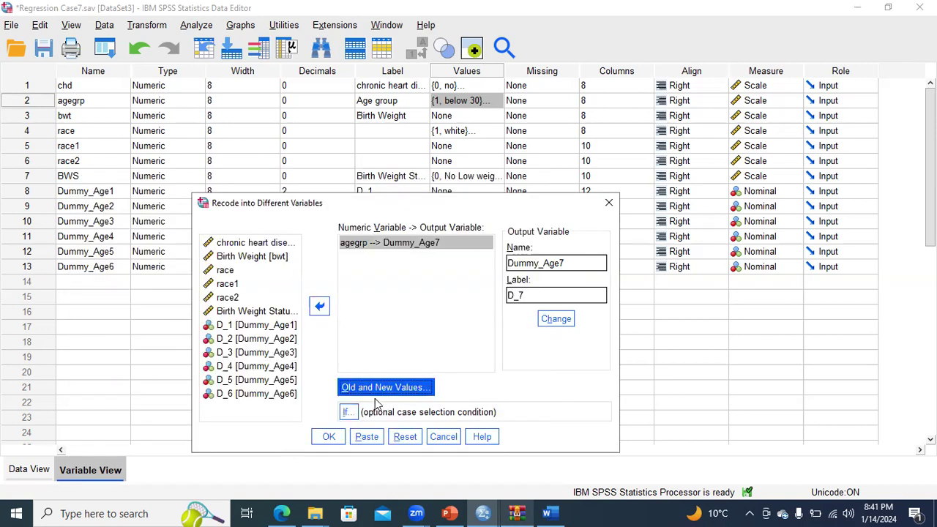
pyautogui.click(328, 437)
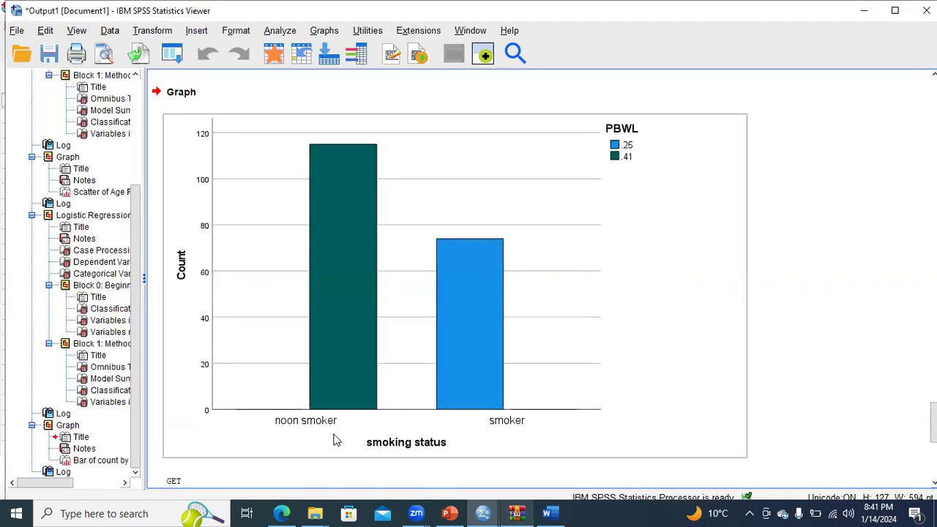
pyautogui.click(483, 513)
pyautogui.click(533, 483)
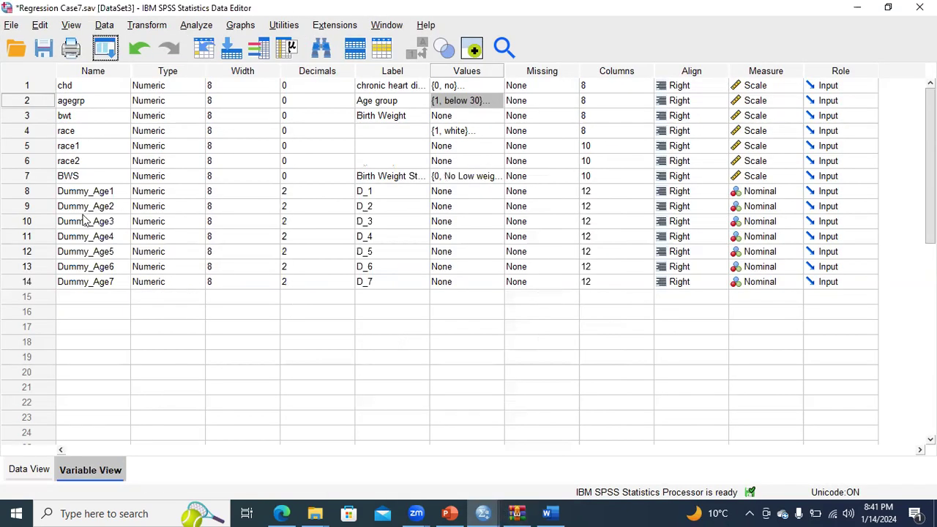
# Step: Go through the dummy variable rows from Dummy_Age1 to Dummy_Age7 to check that the set is complete
pyautogui.click(46, 196)
pyautogui.click(46, 207)
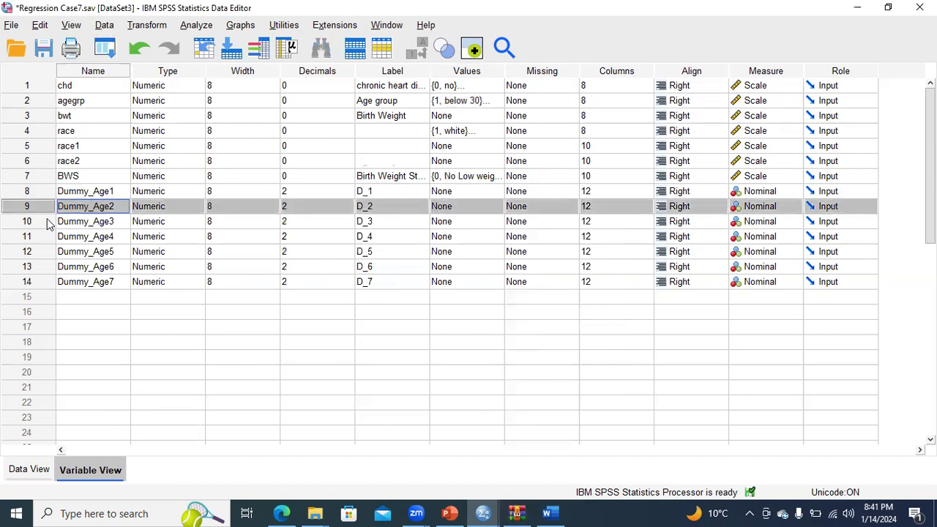
pyautogui.click(46, 223)
pyautogui.click(46, 238)
pyautogui.click(45, 253)
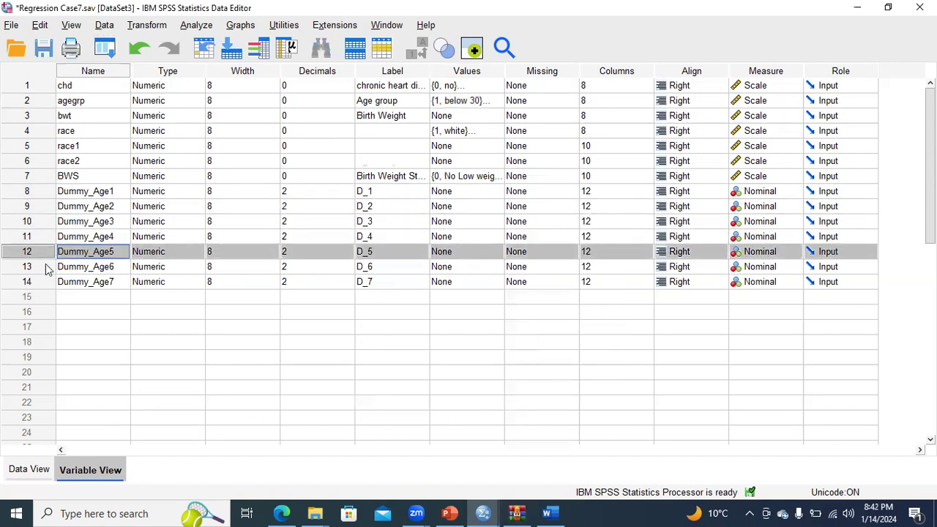
pyautogui.click(45, 268)
pyautogui.click(45, 283)
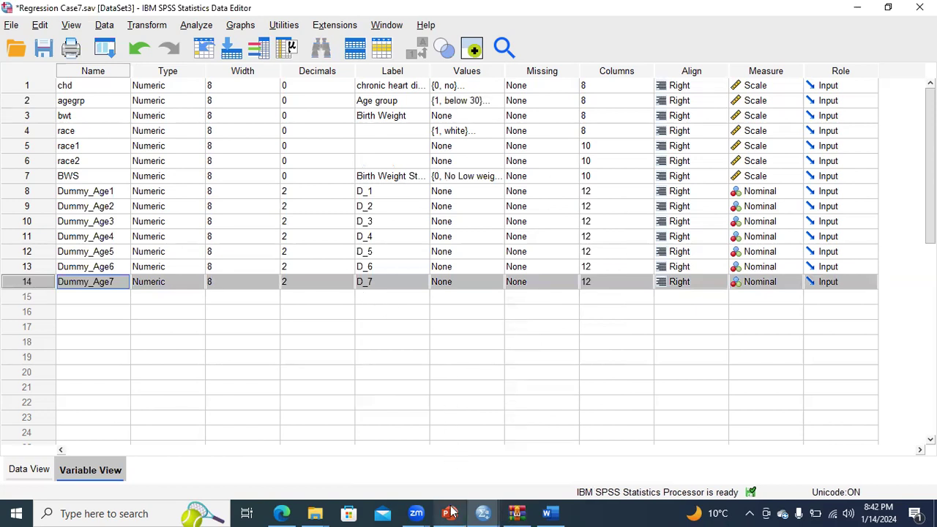
# Step: Switch to the PowerPoint slide for Case 7 and read the tasks on dummy variables and binary logistic regression
pyautogui.moveTo(452, 512)
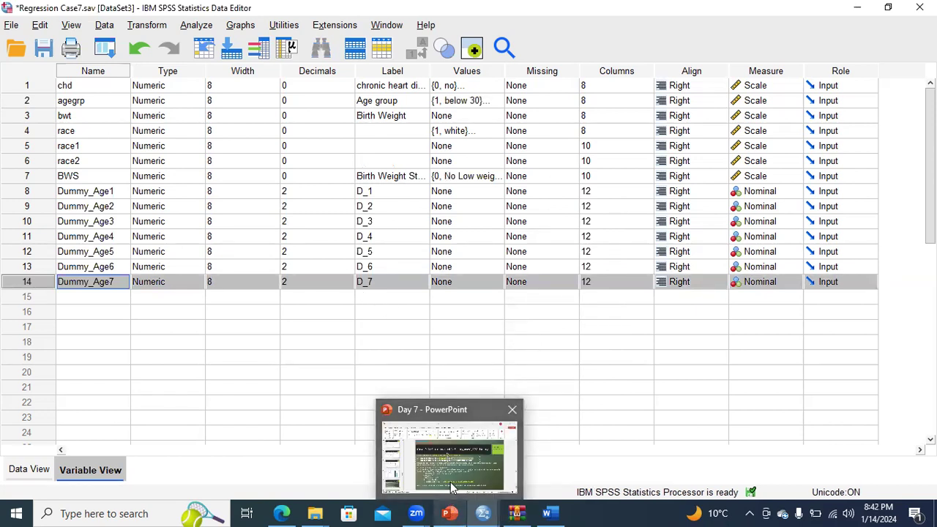
pyautogui.click(454, 487)
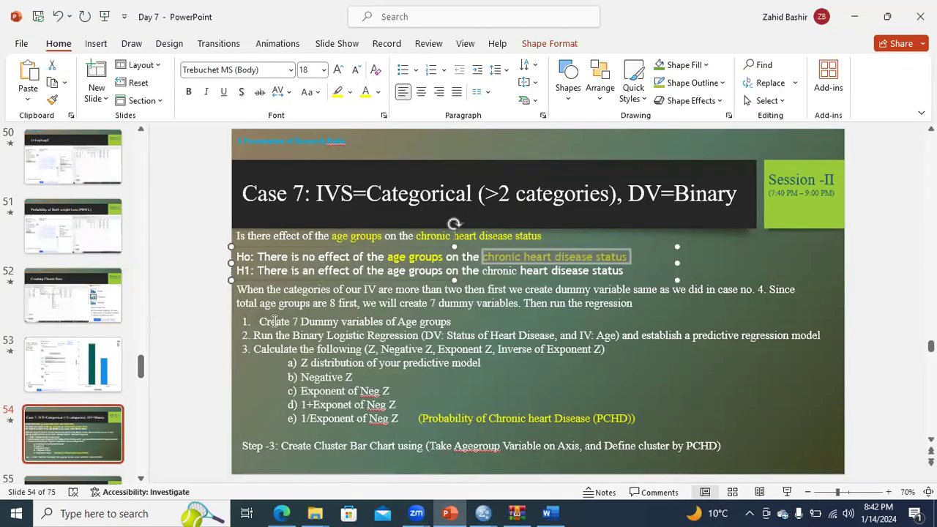
pyautogui.moveTo(259, 321); pyautogui.dragTo(451, 322)
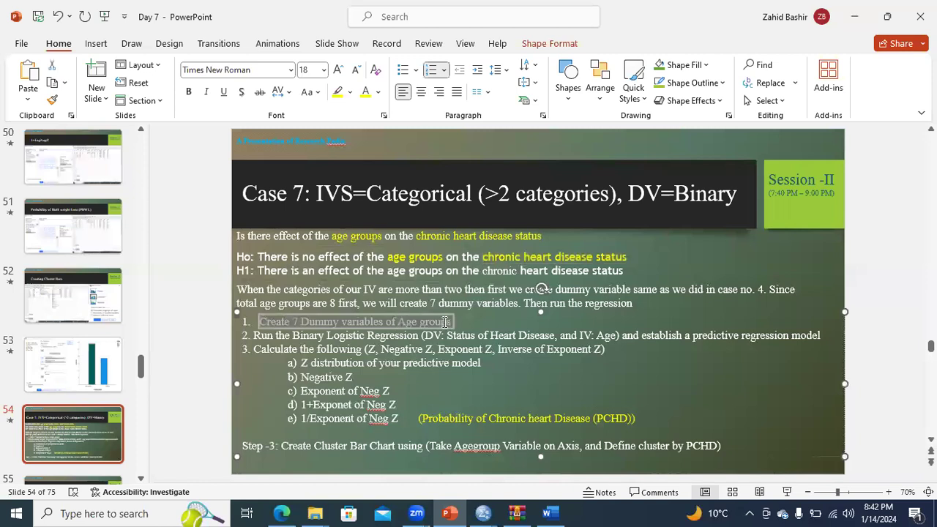
pyautogui.moveTo(255, 334); pyautogui.dragTo(606, 336)
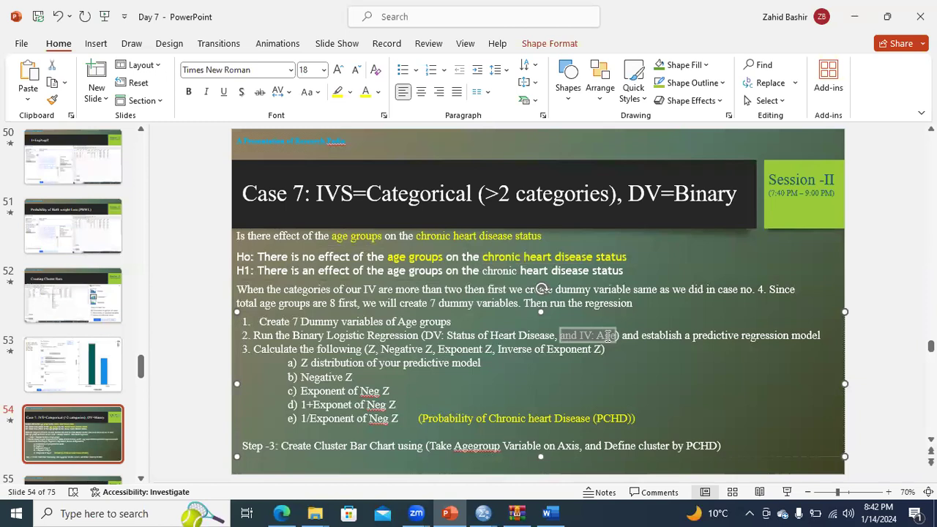
pyautogui.moveTo(607, 336); pyautogui.dragTo(607, 338)
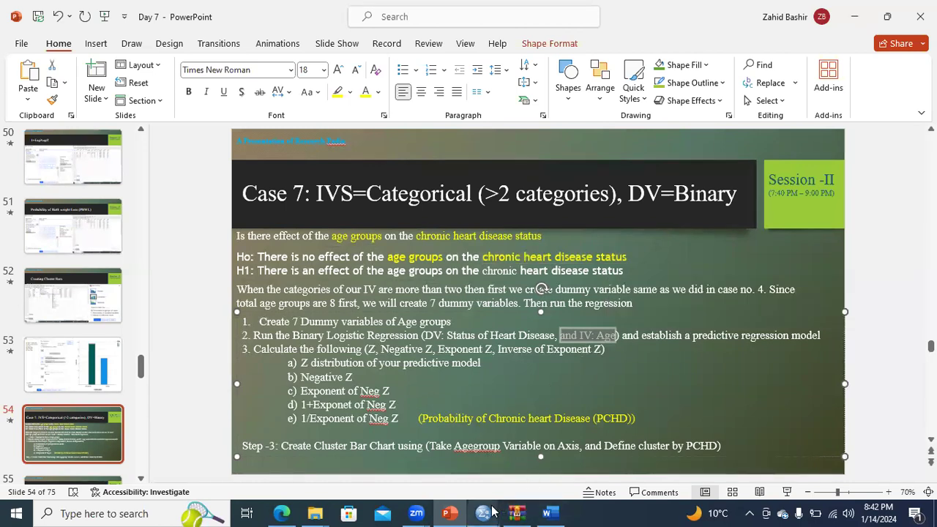
# Step: Return to the SPSS data editor and open the Binary Logistic regression setup
pyautogui.moveTo(492, 511)
pyautogui.click(533, 461)
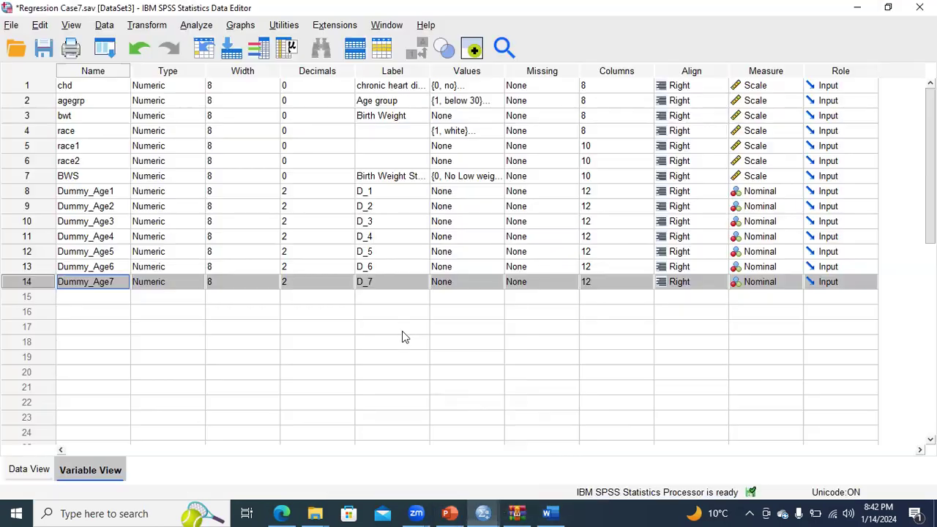
pyautogui.click(197, 25)
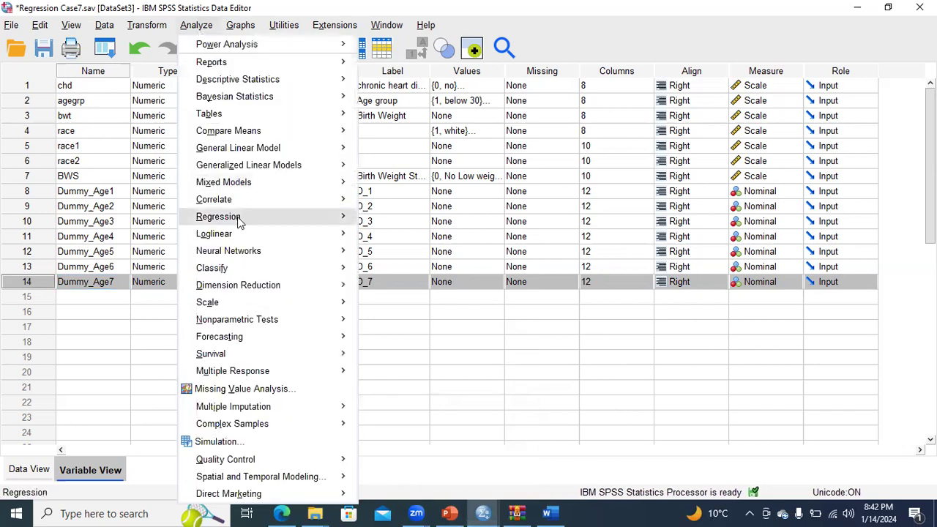
pyautogui.moveTo(243, 220)
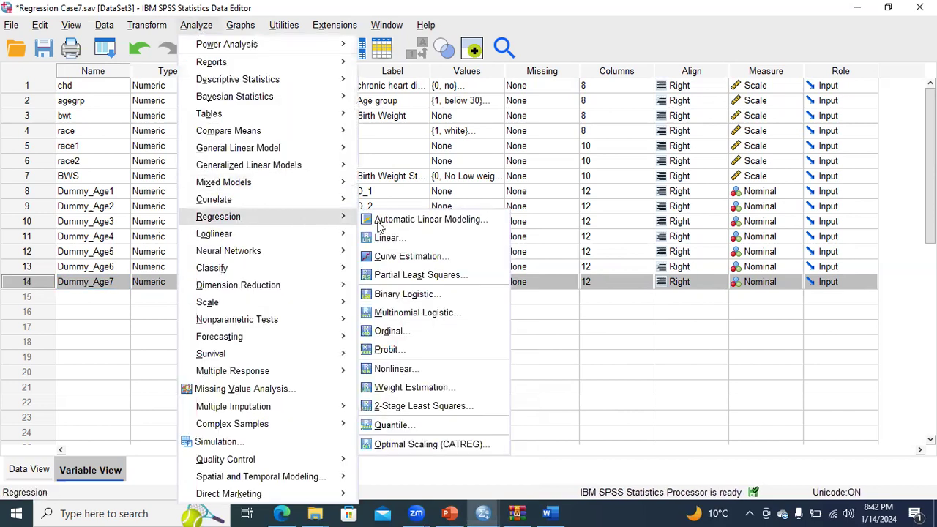
pyautogui.click(401, 294)
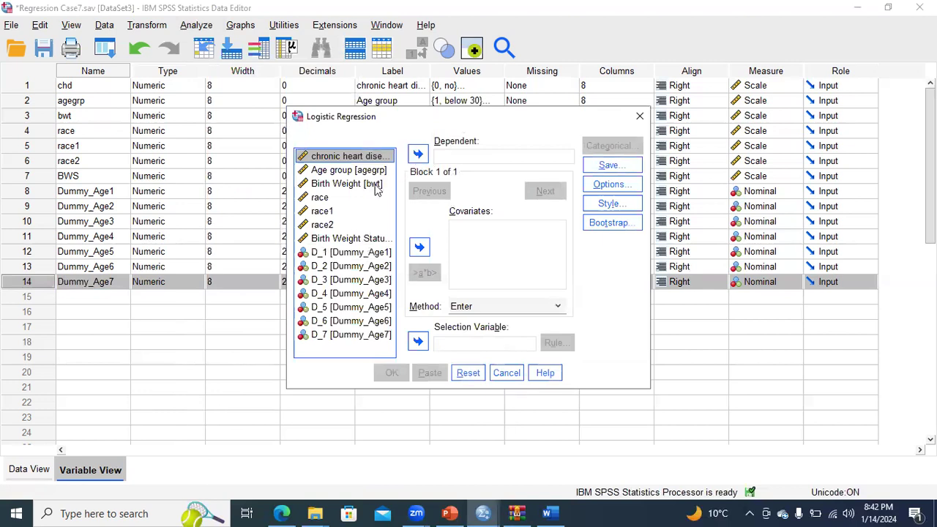
# Step: Check the dependent variable on the PowerPoint slide, and set chronic heart disease [chd] as the regression's dependent variable in SPSS
pyautogui.click(449, 513)
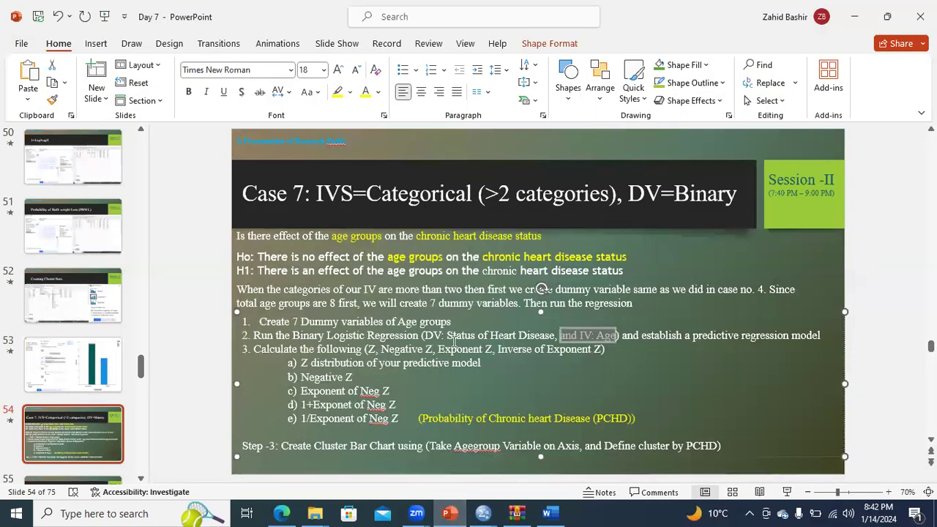
pyautogui.moveTo(447, 336); pyautogui.dragTo(542, 339)
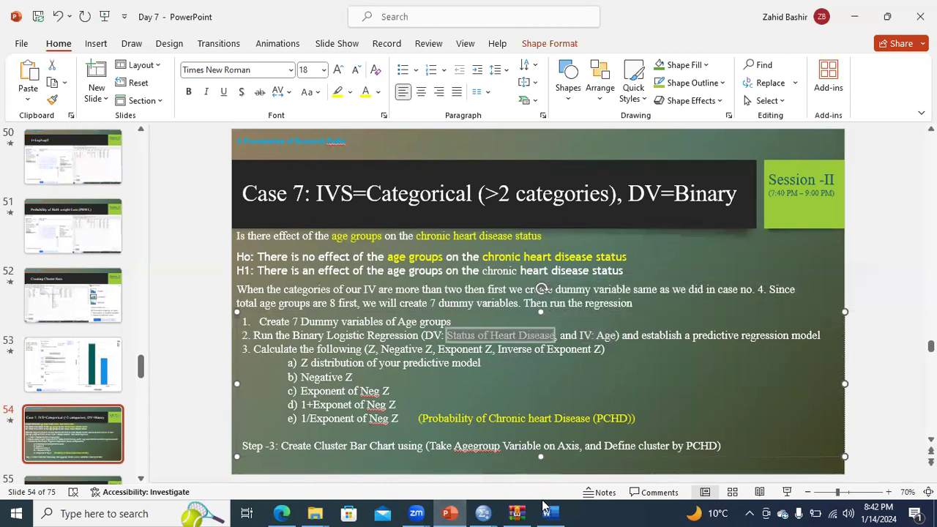
pyautogui.moveTo(483, 513)
pyautogui.click(526, 474)
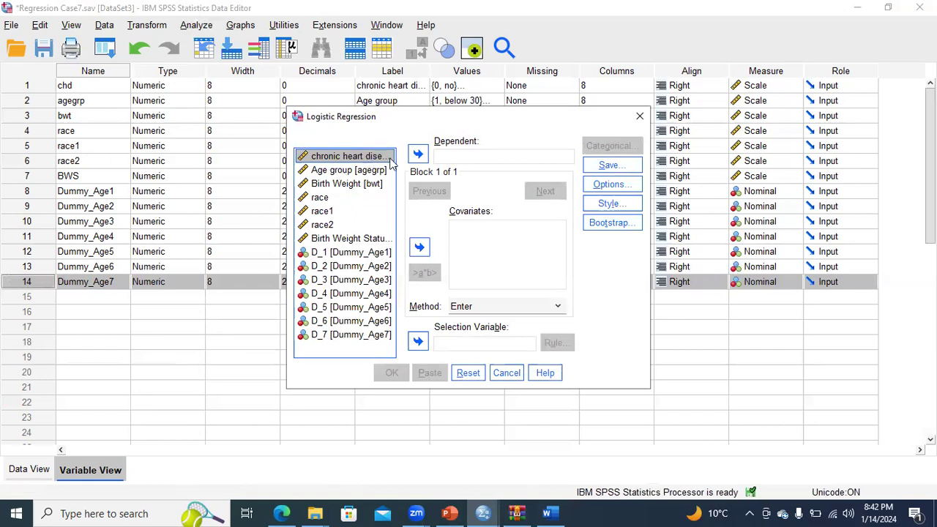
pyautogui.click(417, 154)
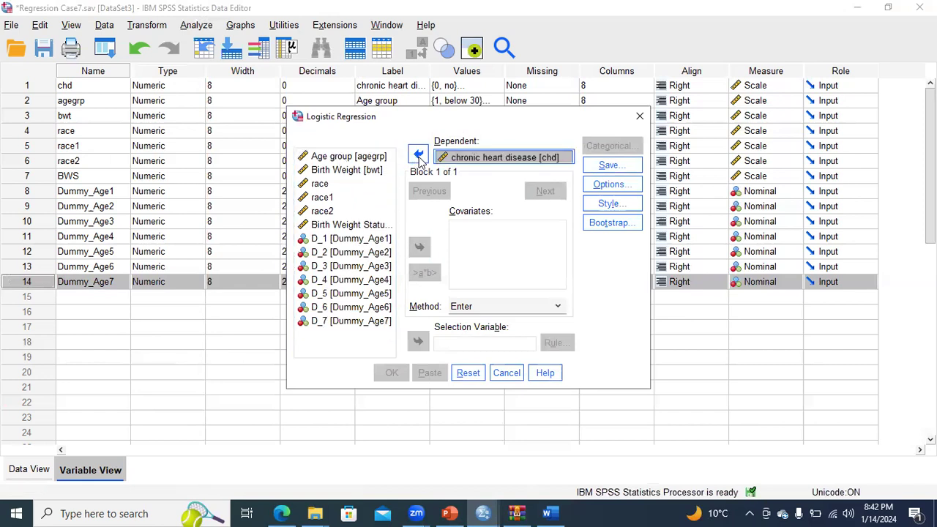
# Step: Add all seven dummy variables, Dummy_Age1 to Dummy_Age7, as covariates of the logistic regression
pyautogui.click(361, 242)
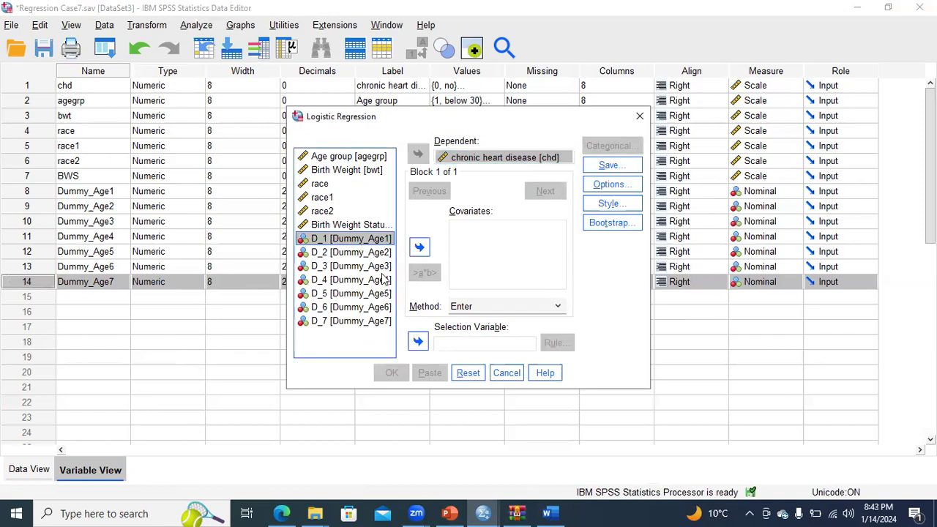
pyautogui.hotkey('shift', 'Down')
pyautogui.hotkey('shift', 'Down')
pyautogui.hotkey('shift', 'Down')
pyautogui.hotkey('shift', 'Down')
pyautogui.hotkey('shift', 'Down')
pyautogui.hotkey('shift', 'Down')
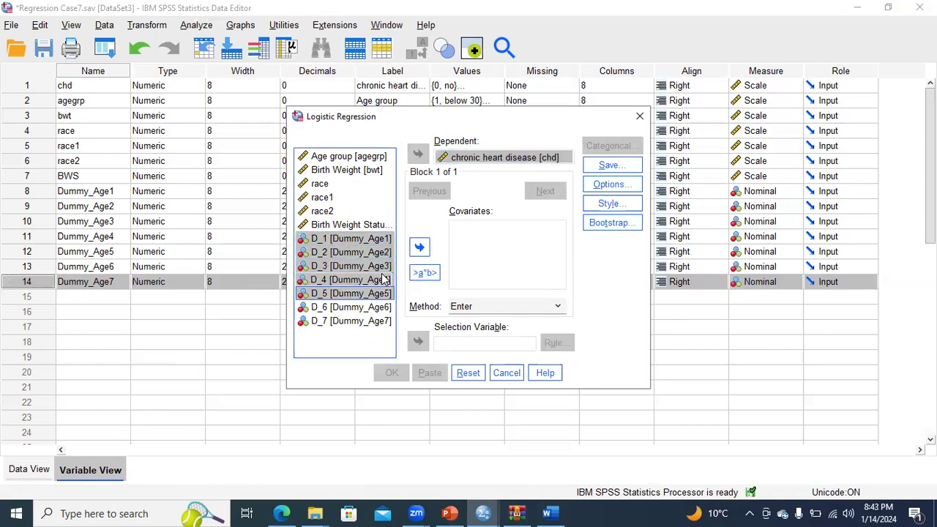
pyautogui.click(420, 248)
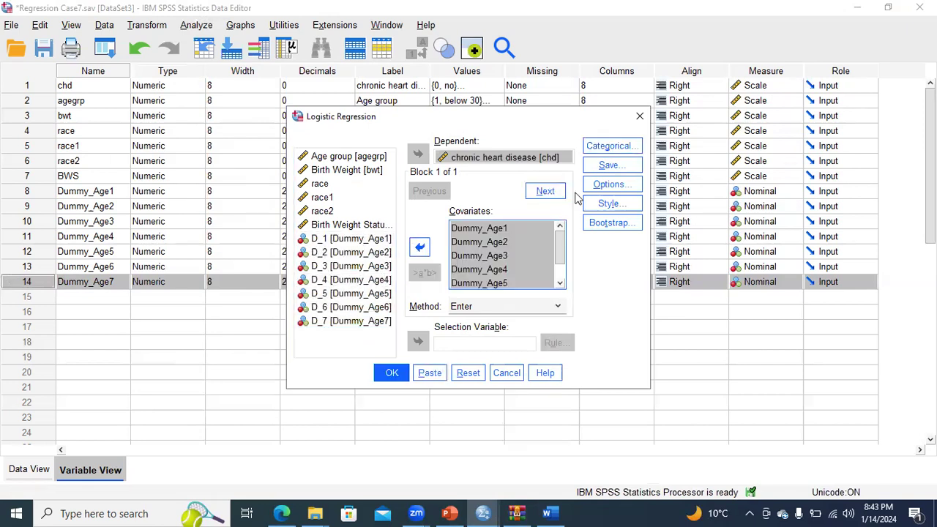
# Step: Inspect the categorical covariate definitions without changing them, and move the Logistic Regression dialog aside temporarily to view the variable list
pyautogui.click(608, 149)
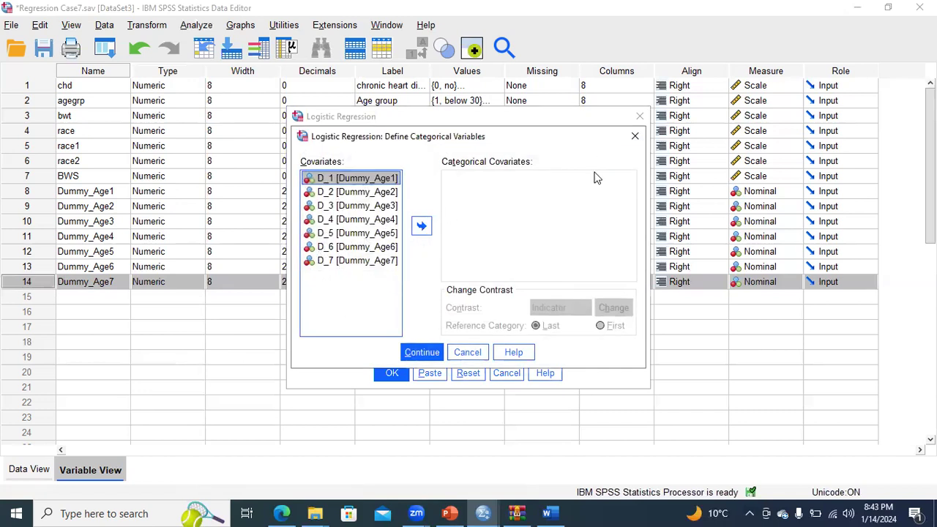
pyautogui.click(635, 137)
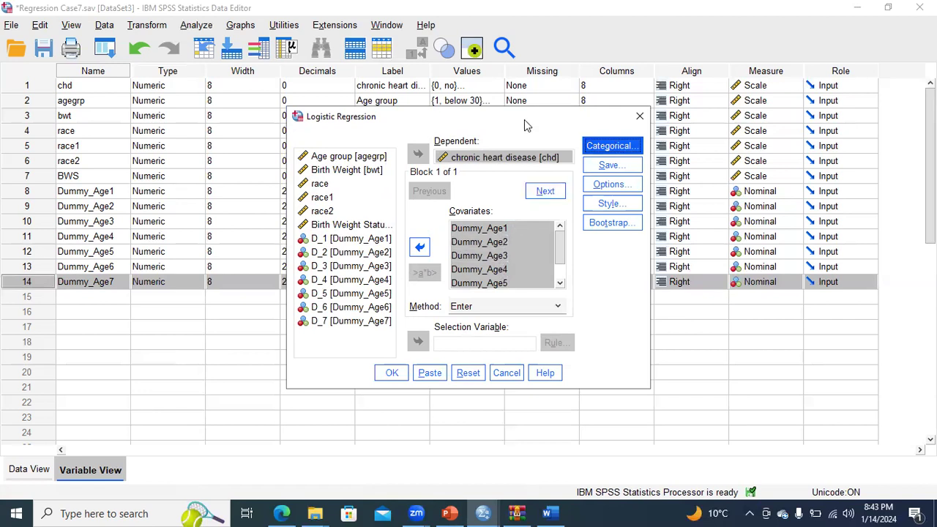
pyautogui.moveTo(525, 119); pyautogui.dragTo(458, 298)
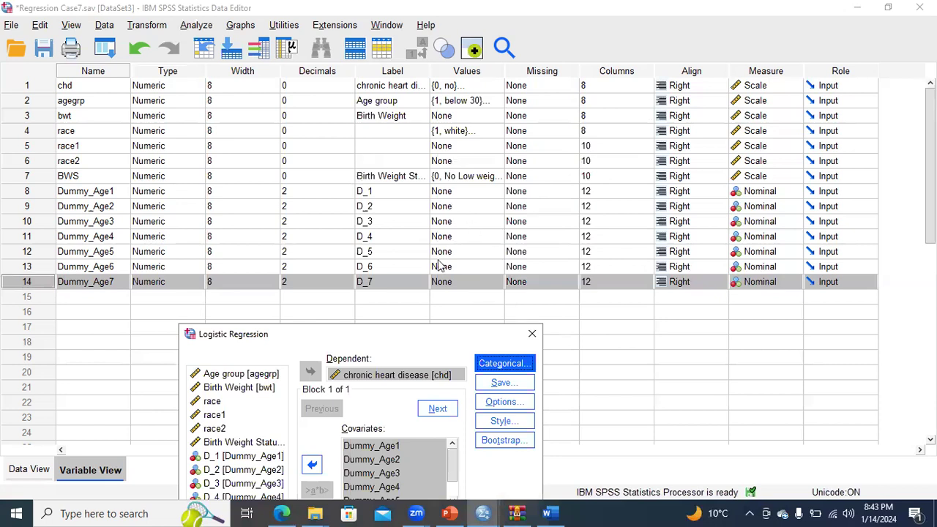
pyautogui.moveTo(430, 337); pyautogui.dragTo(462, 160)
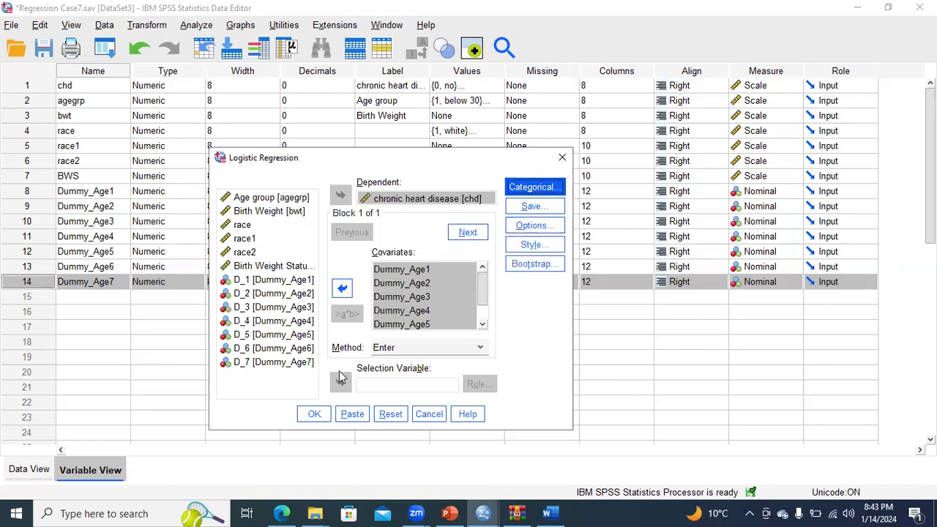
# Step: Run the logistic regression and review its output through to the Omnibus Tests of Model Coefficients
pyautogui.click(314, 415)
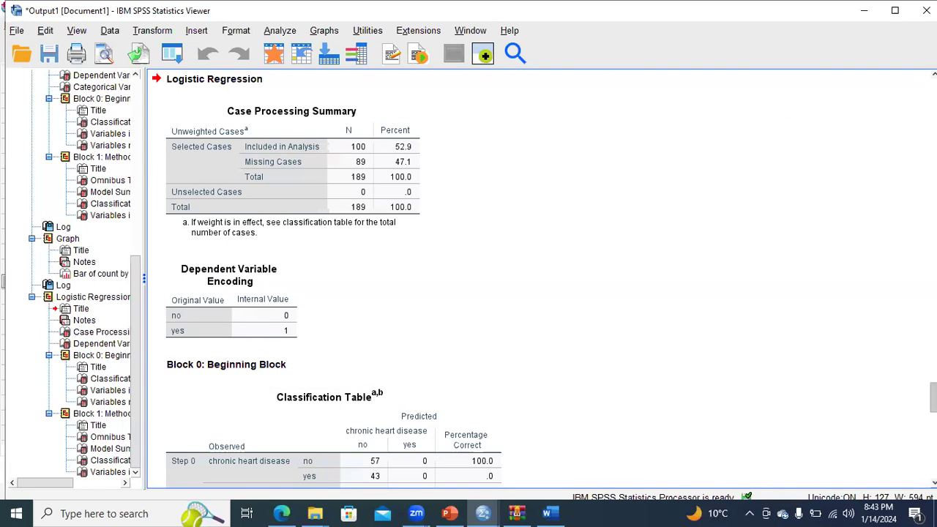
pyautogui.scroll(-5, 468, 278)
pyautogui.scroll(-10, 469, 278)
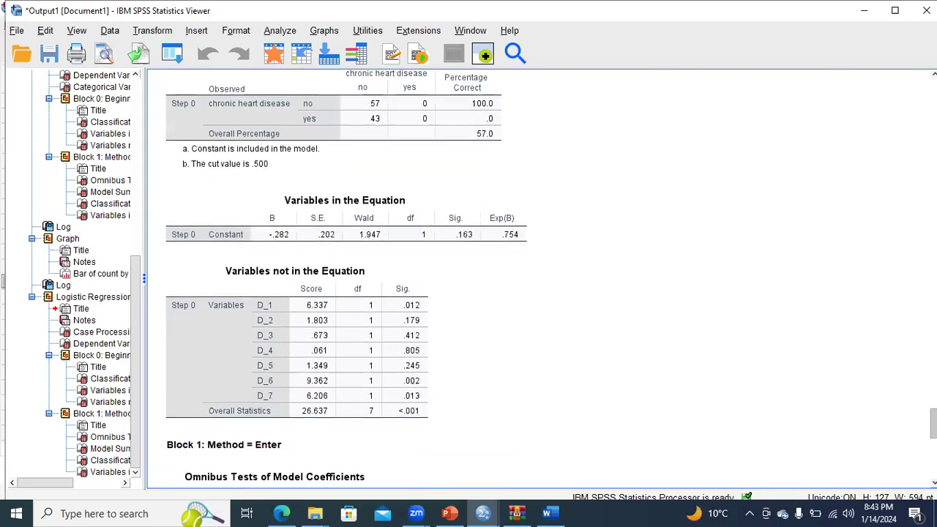
pyautogui.scroll(-4, 394, 209)
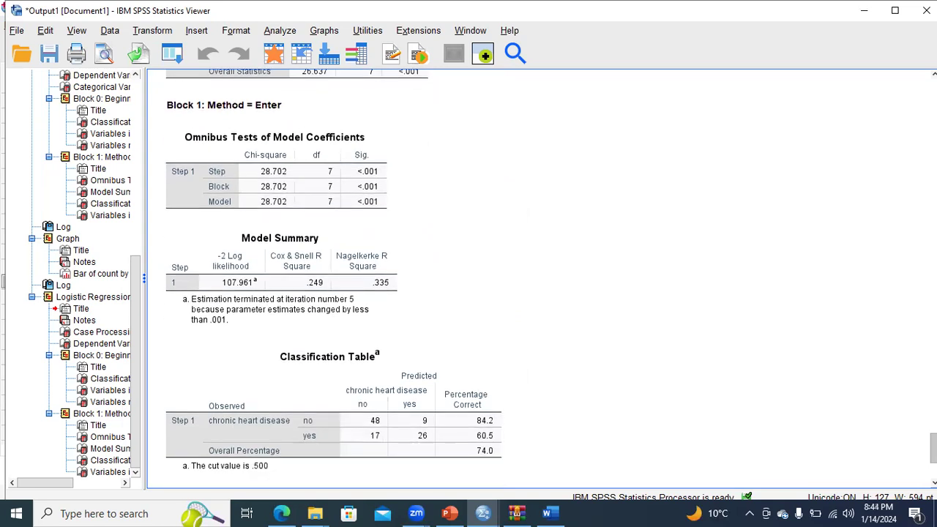
pyautogui.click(374, 203)
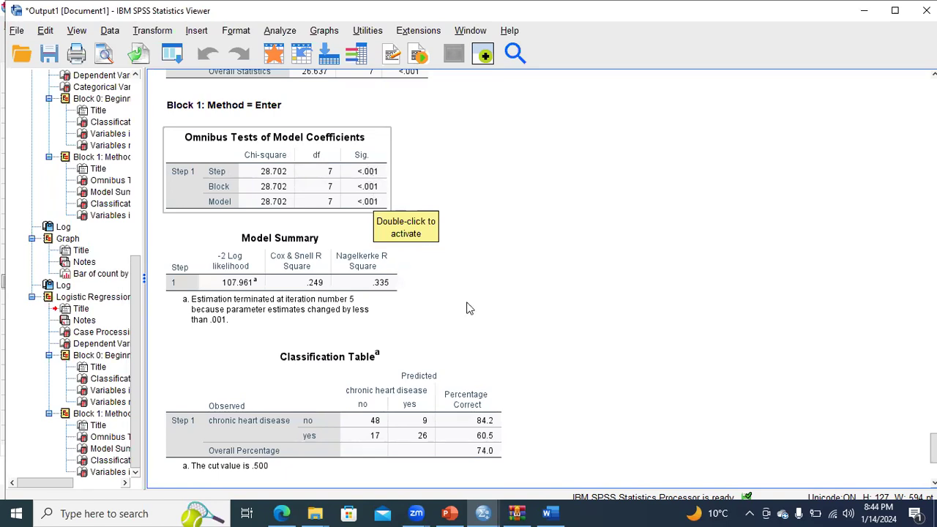
# Step: Check the hypotheses on the PowerPoint slide, and examine the Model Summary, Classification Table and Variables in the Equation in the SPSS output
pyautogui.click(450, 513)
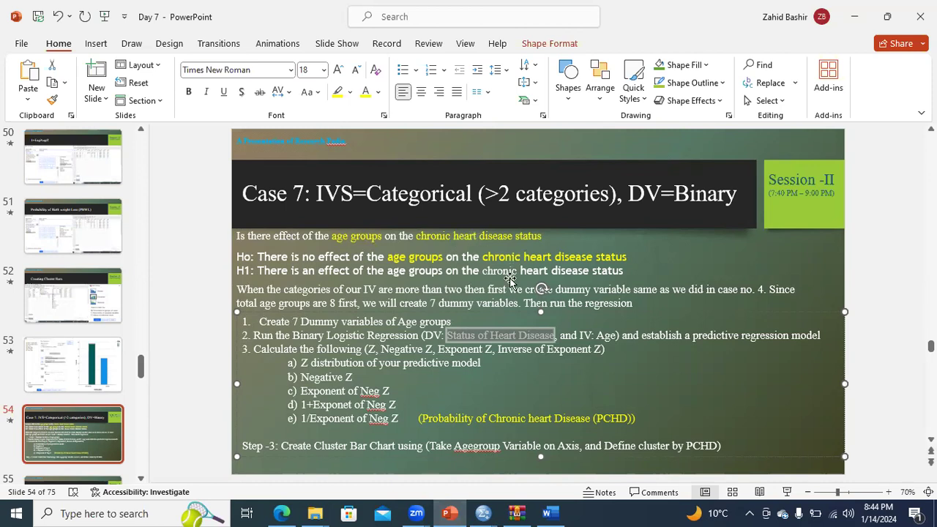
pyautogui.click(484, 512)
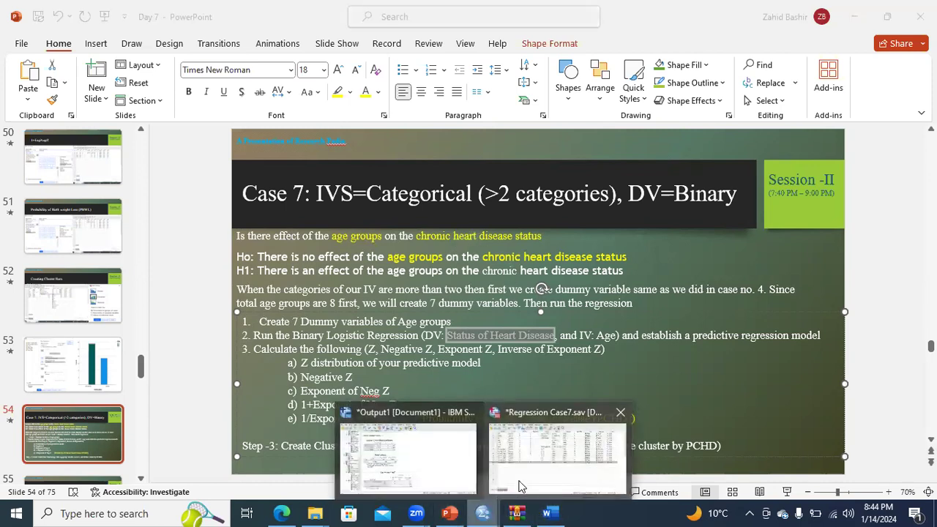
pyautogui.click(450, 487)
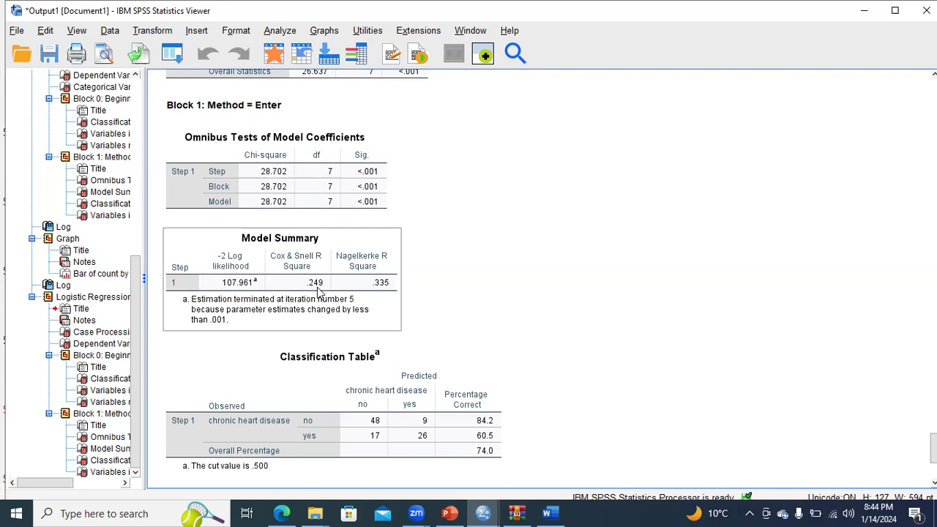
pyautogui.click(720, 397)
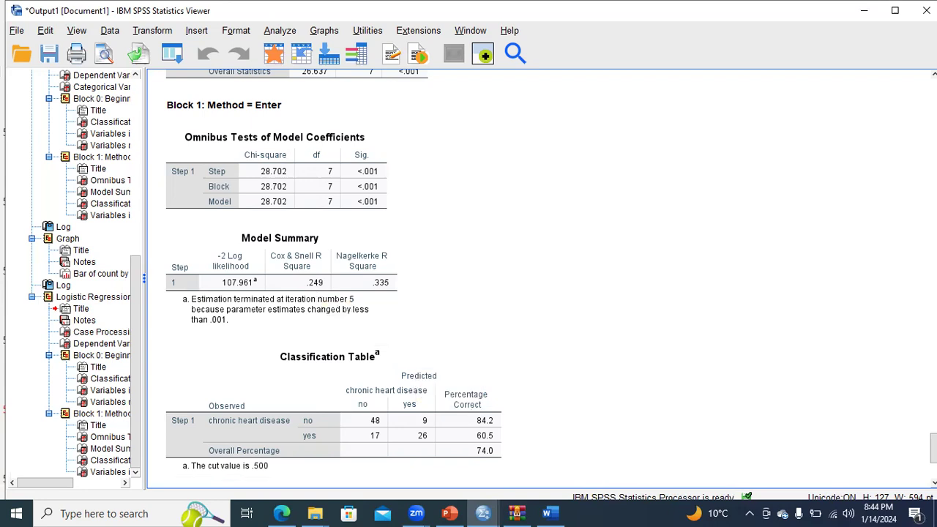
pyautogui.scroll(-5, 905, 444)
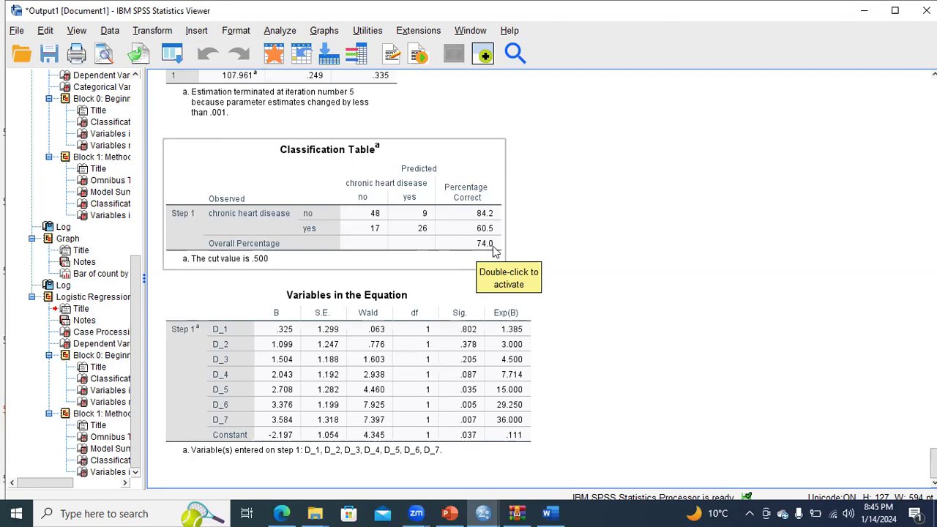
pyautogui.click(330, 333)
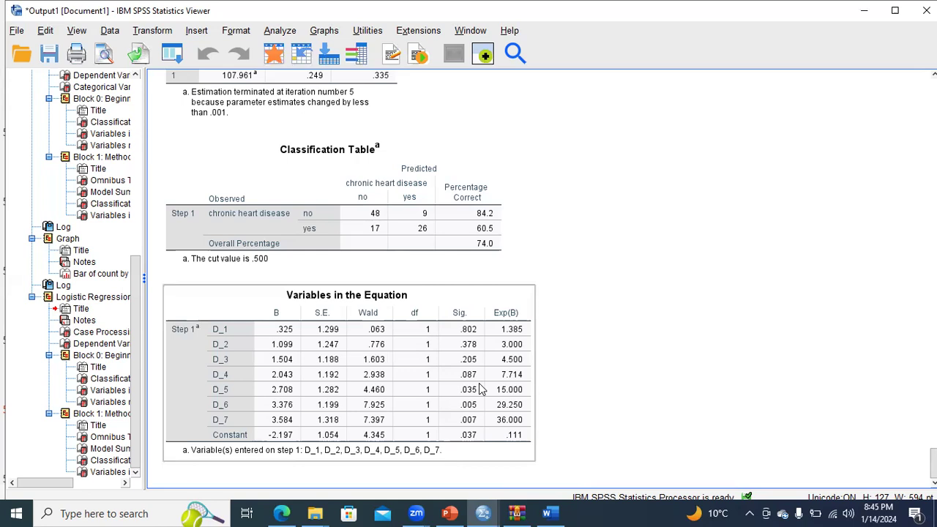
pyautogui.click(223, 339)
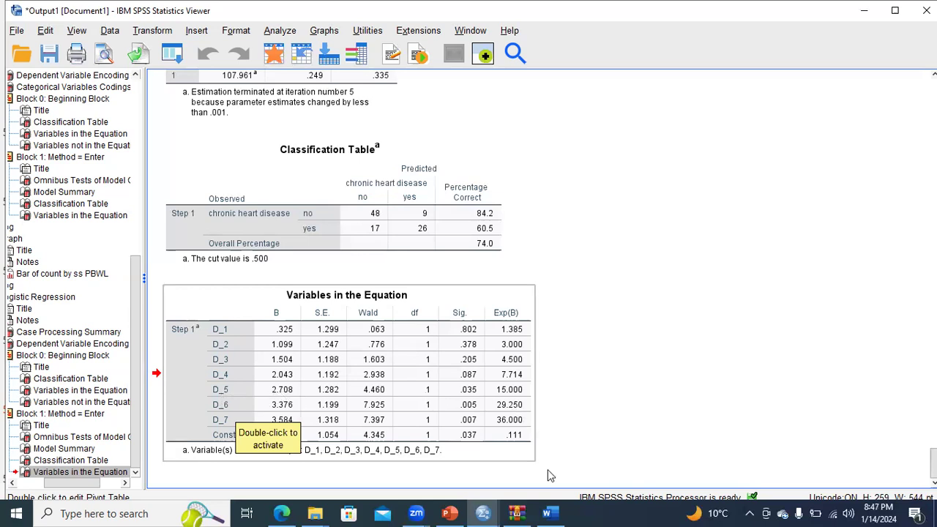
# Step: Compare the age-group value labels in the Word document's screenshot with the dummy variables in the SPSS Variables in the Equation table
pyautogui.click(547, 514)
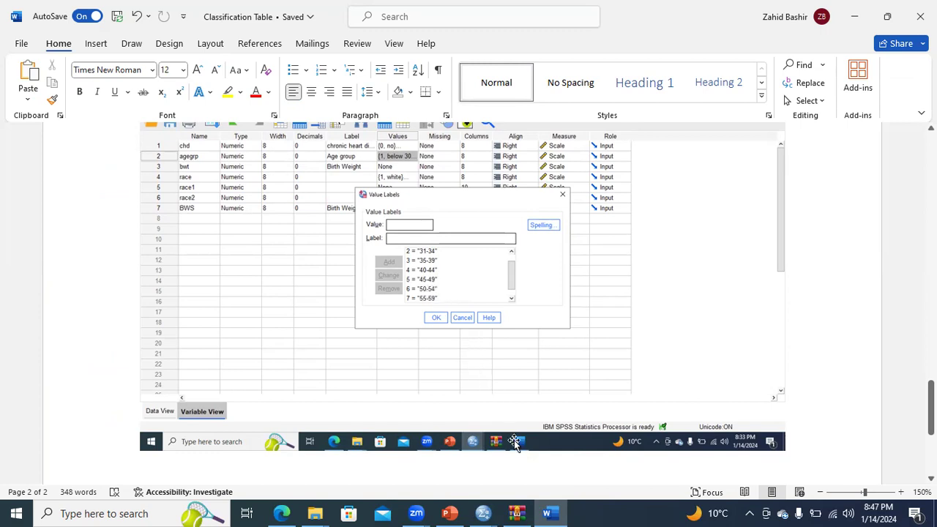
pyautogui.click(483, 513)
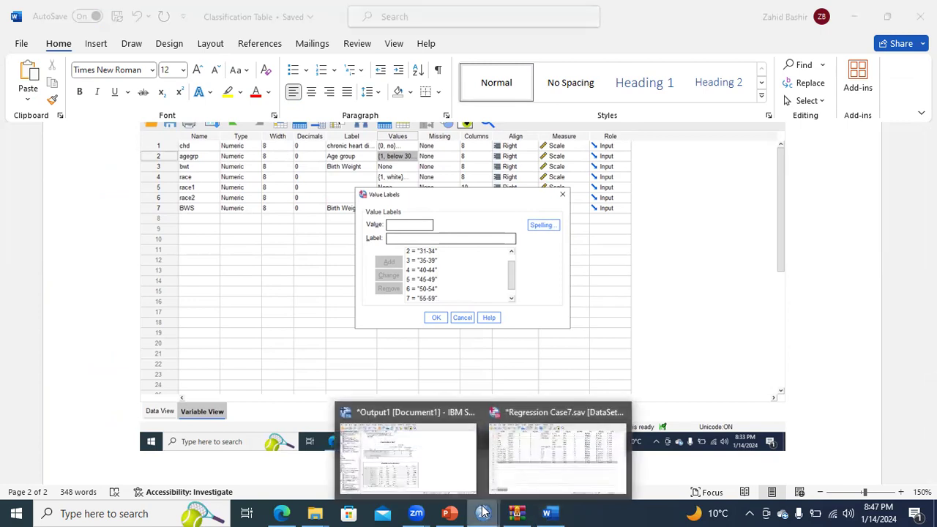
pyautogui.click(448, 474)
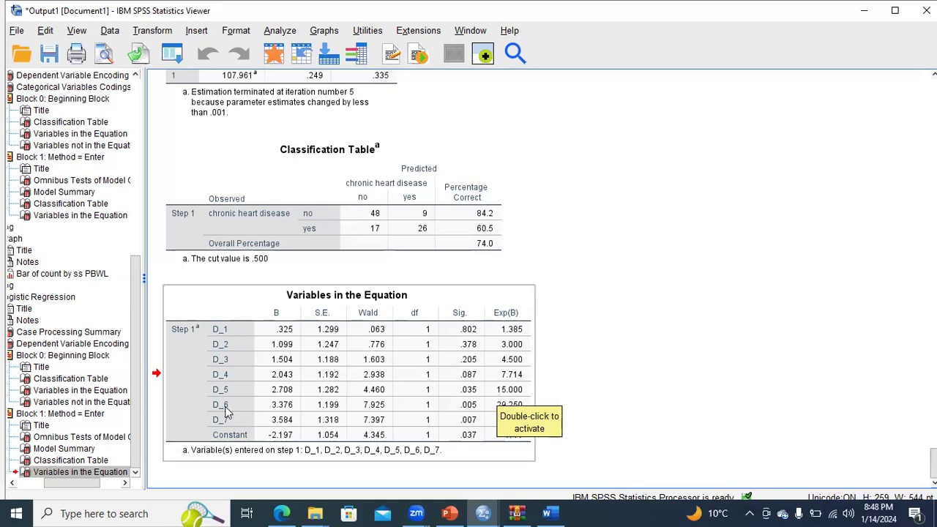
pyautogui.click(547, 513)
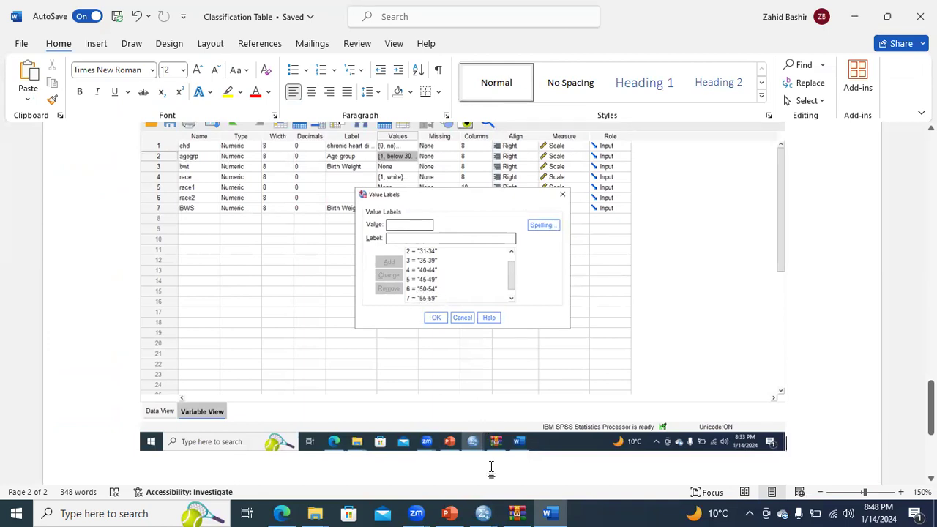
pyautogui.click(483, 502)
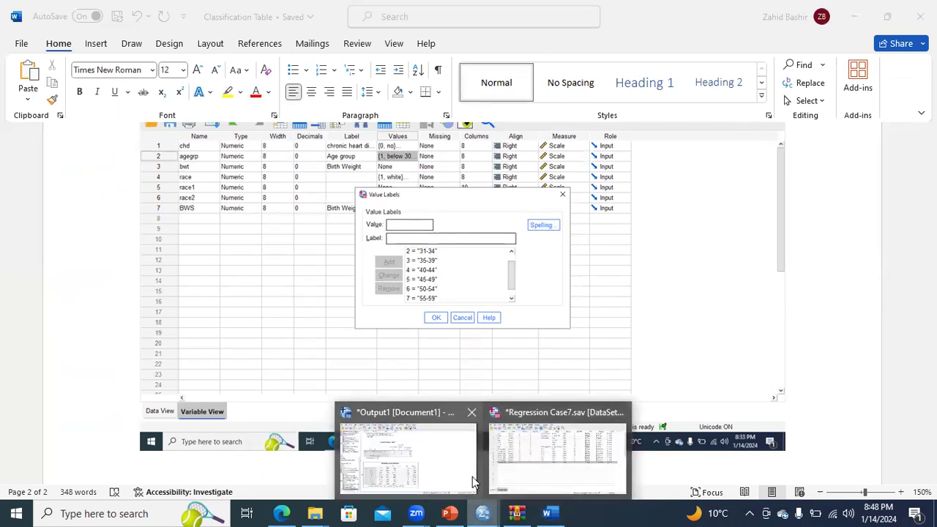
pyautogui.click(464, 482)
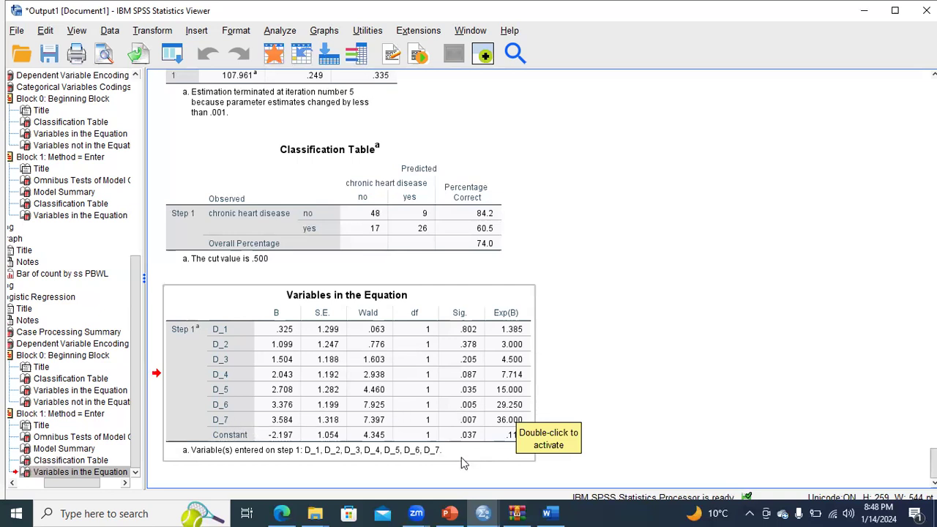
# Step: Examine all value labels of agegrp in the SPSS data editor, and return to the regression output
pyautogui.moveTo(483, 513)
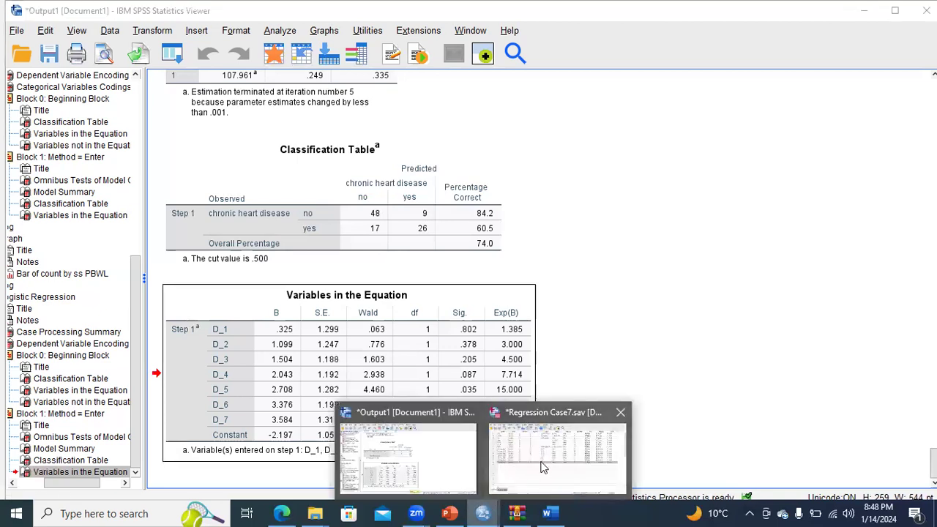
pyautogui.click(554, 490)
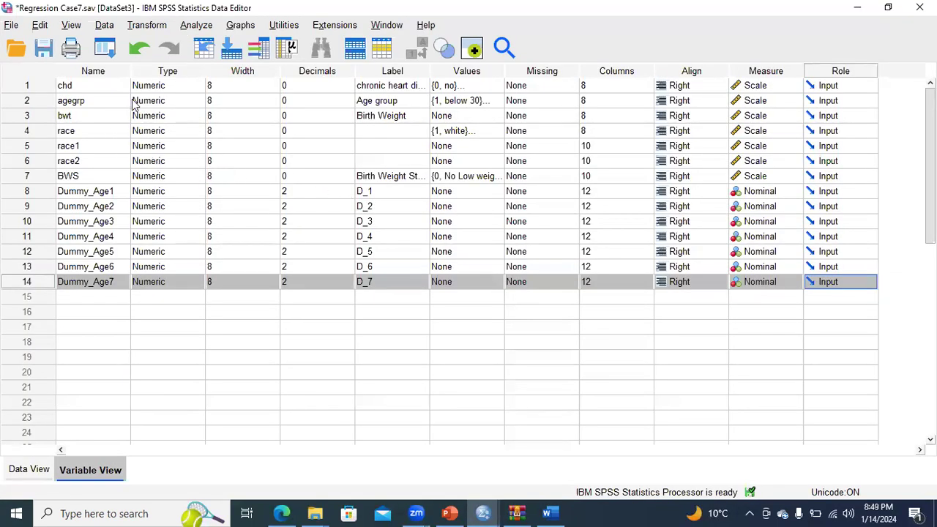
pyautogui.click(492, 106)
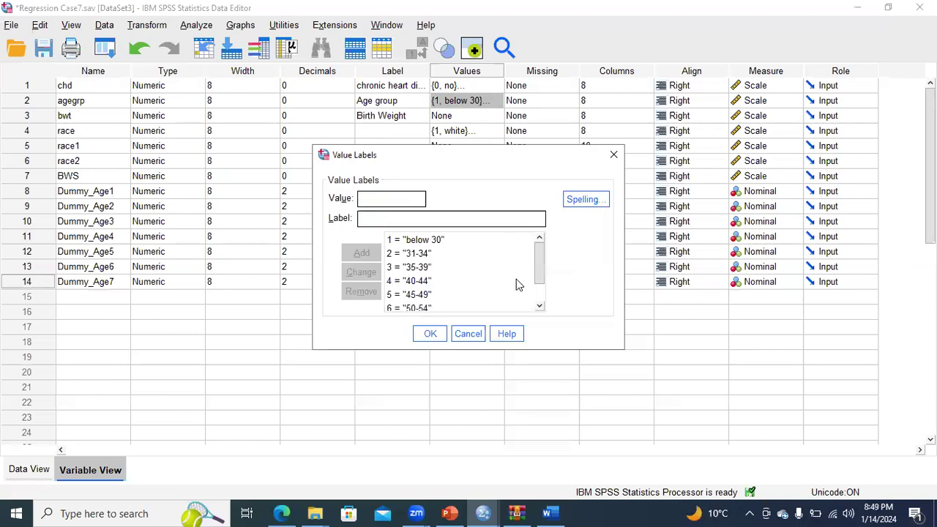
pyautogui.click(539, 305)
pyautogui.click(540, 304)
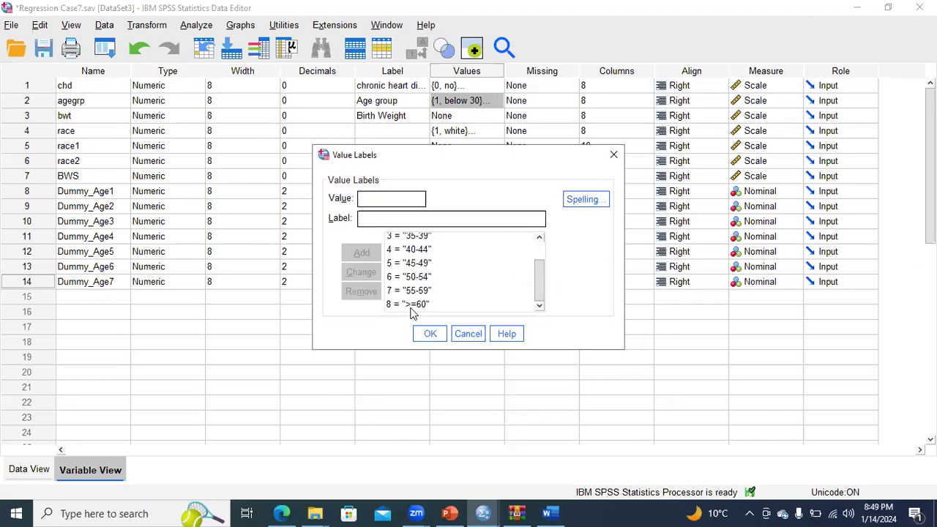
pyautogui.click(430, 334)
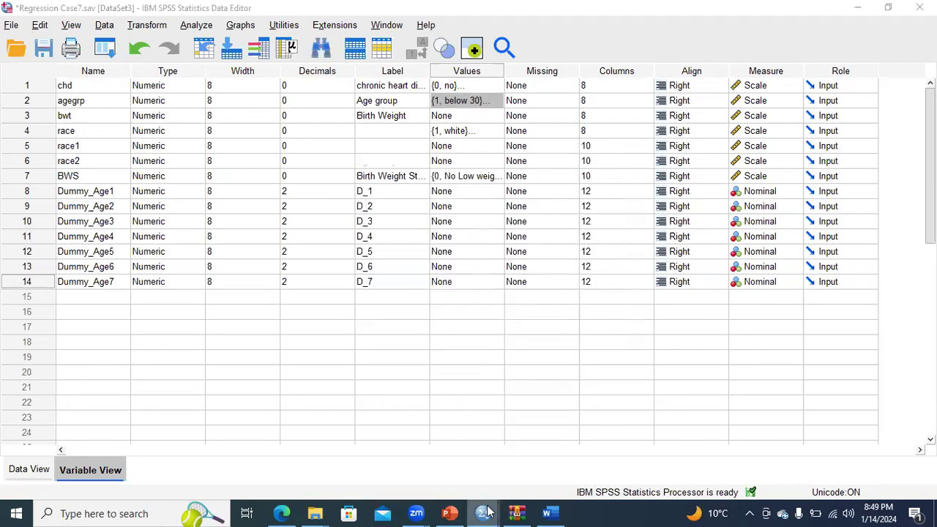
pyautogui.moveTo(482, 513)
pyautogui.click(473, 477)
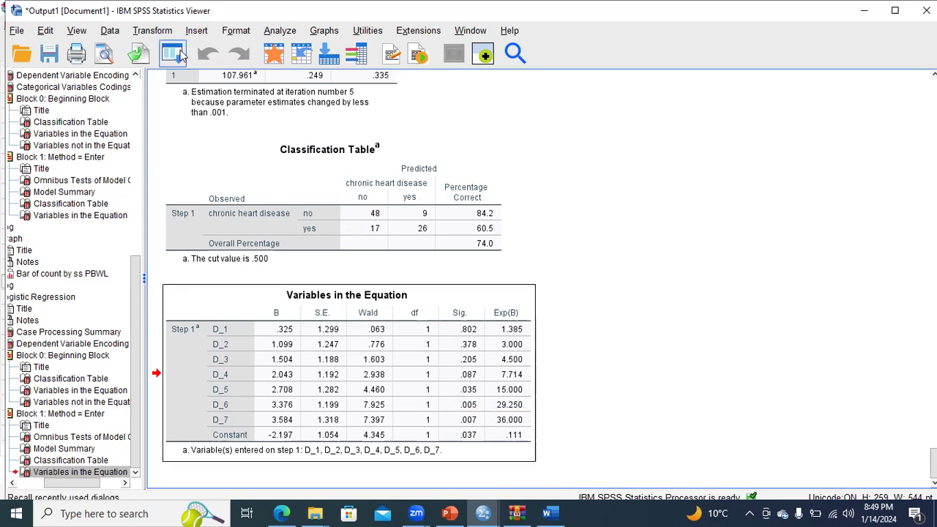
# Step: Open Compute Variable, name the target variable Z_Dis, and move the dialog to uncover the constant in the coefficient table
pyautogui.click(152, 31)
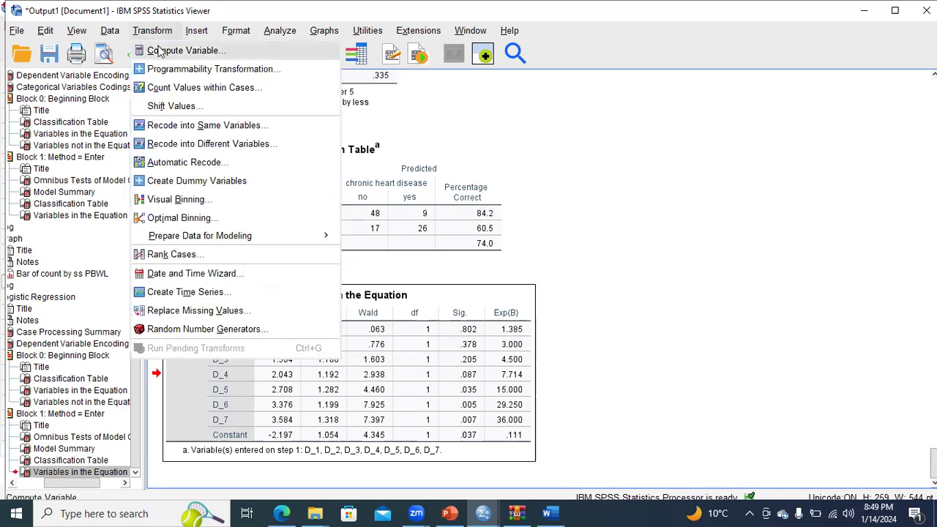
pyautogui.click(159, 49)
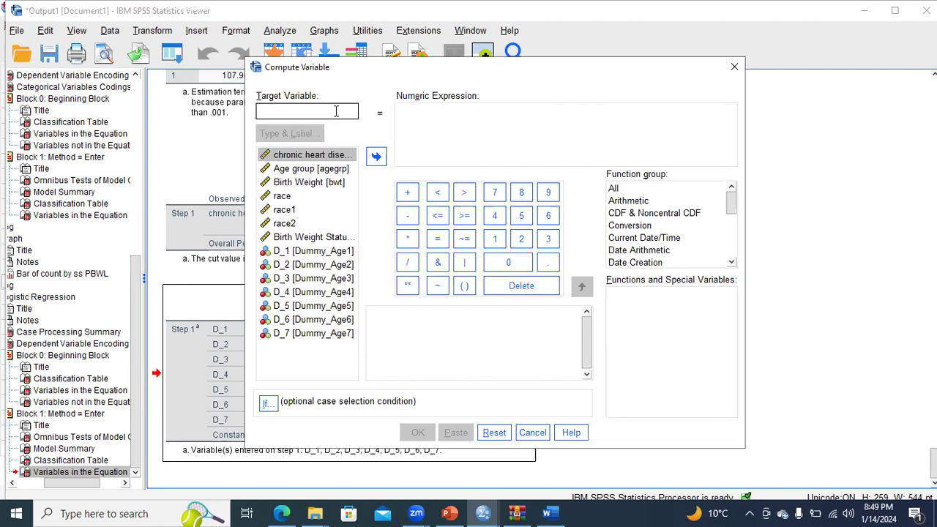
pyautogui.write('Z_Di')
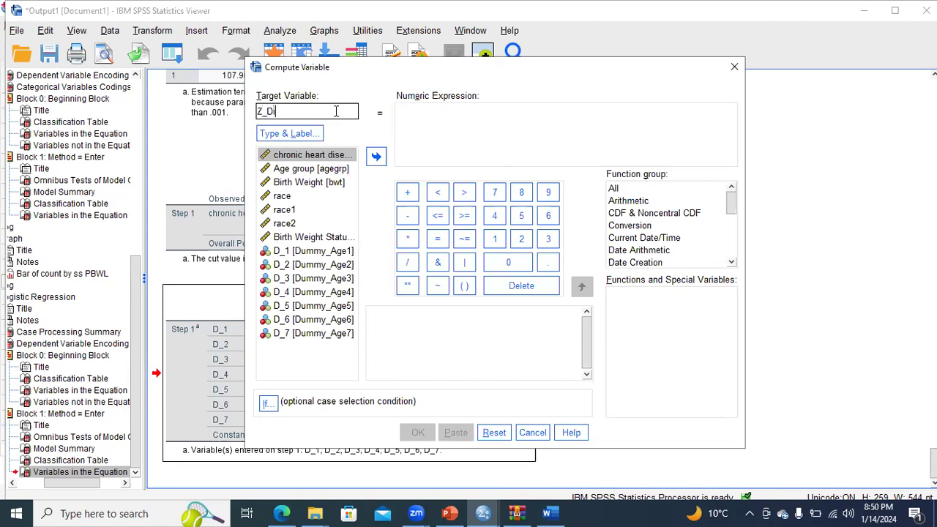
pyautogui.click(417, 116)
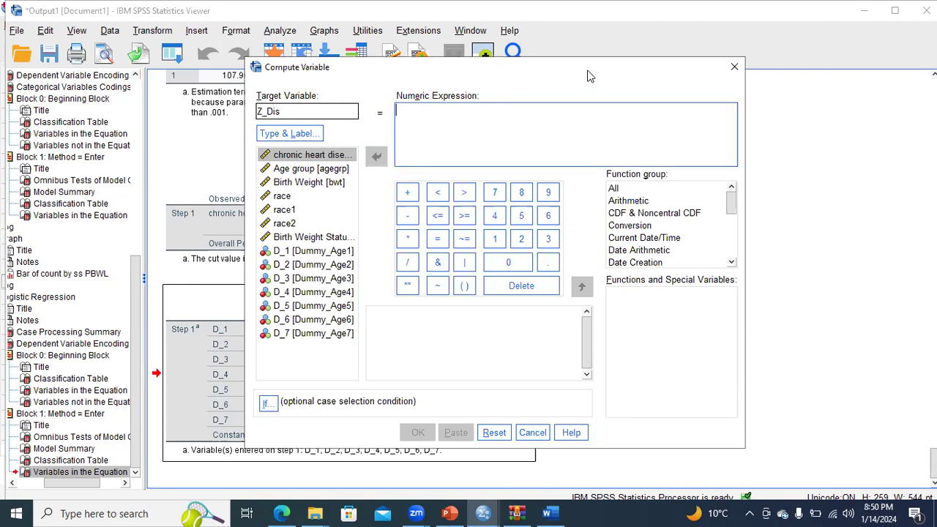
pyautogui.moveTo(589, 74); pyautogui.dragTo(639, 82)
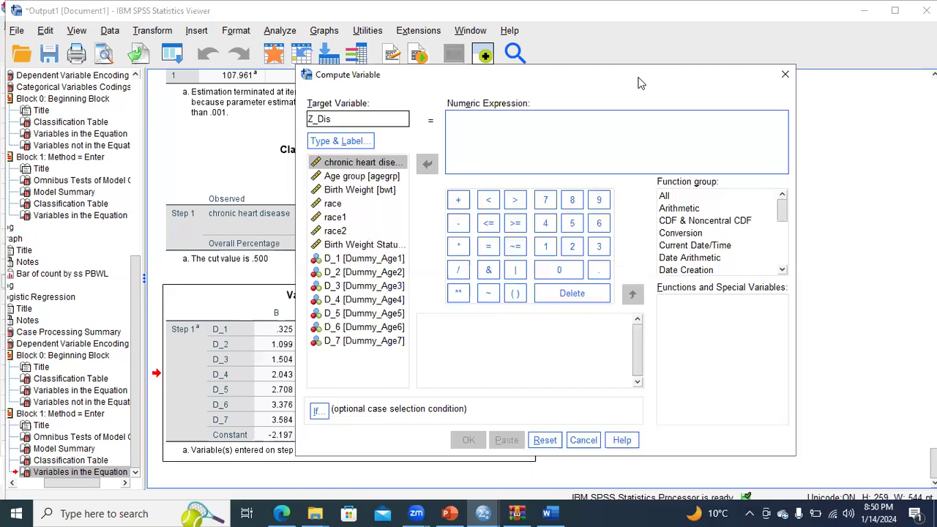
pyautogui.moveTo(639, 82); pyautogui.dragTo(487, 18)
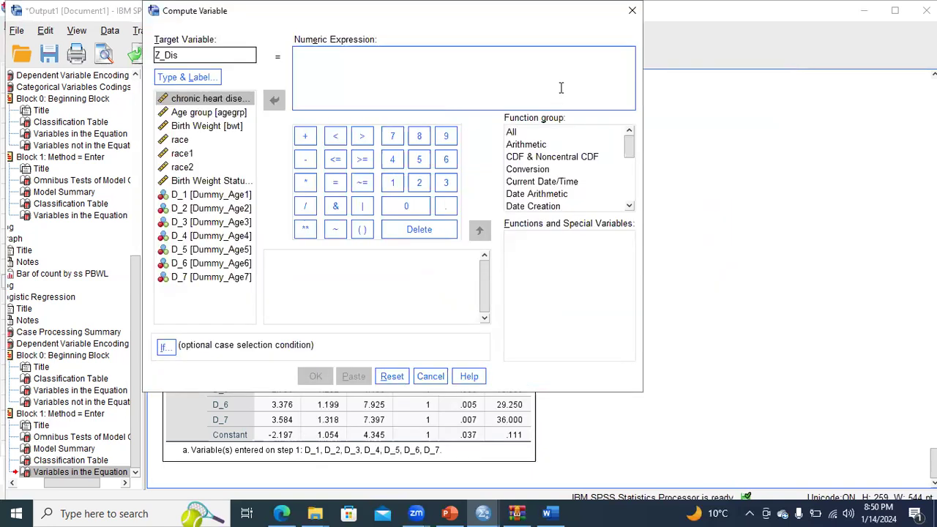
pyautogui.click(668, 133)
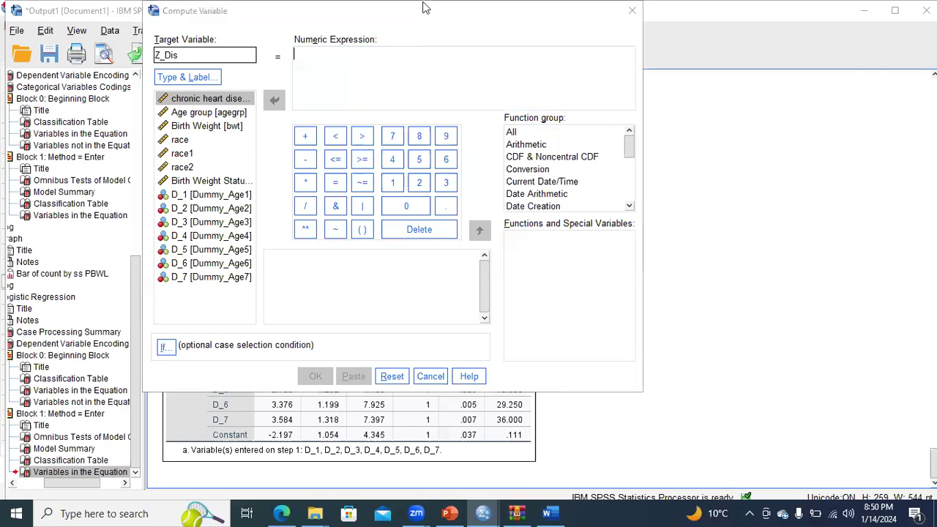
pyautogui.moveTo(422, 8); pyautogui.dragTo(401, 5)
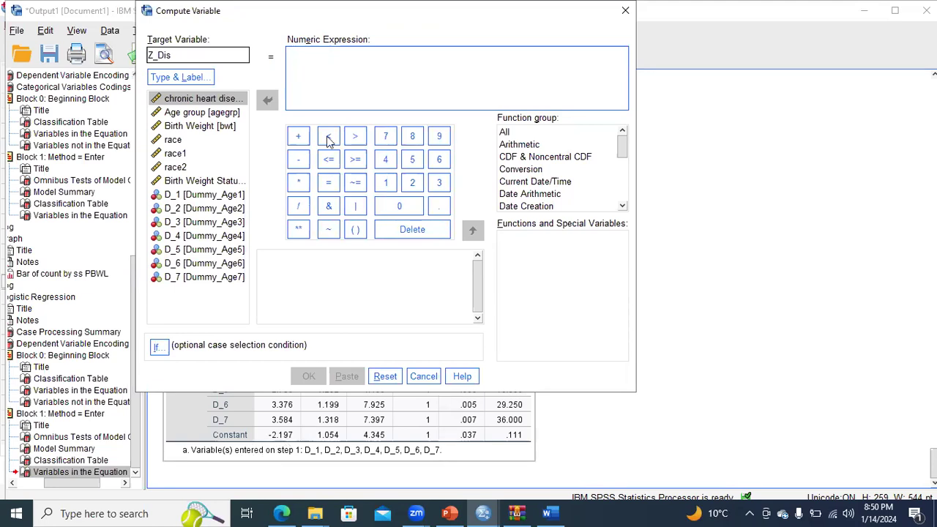
# Step: Enter the constant and the D_5, D_6 and D_7 coefficients as the numeric expression: - 2.197 + 2.708 + 3.376 + 3.584
pyautogui.click(298, 162)
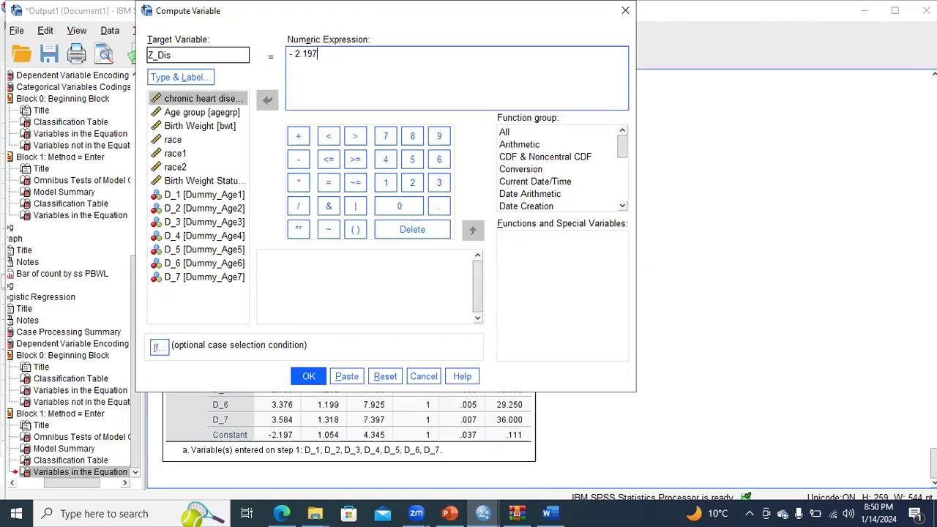
pyautogui.moveTo(934, 463); pyautogui.dragTo(934, 459)
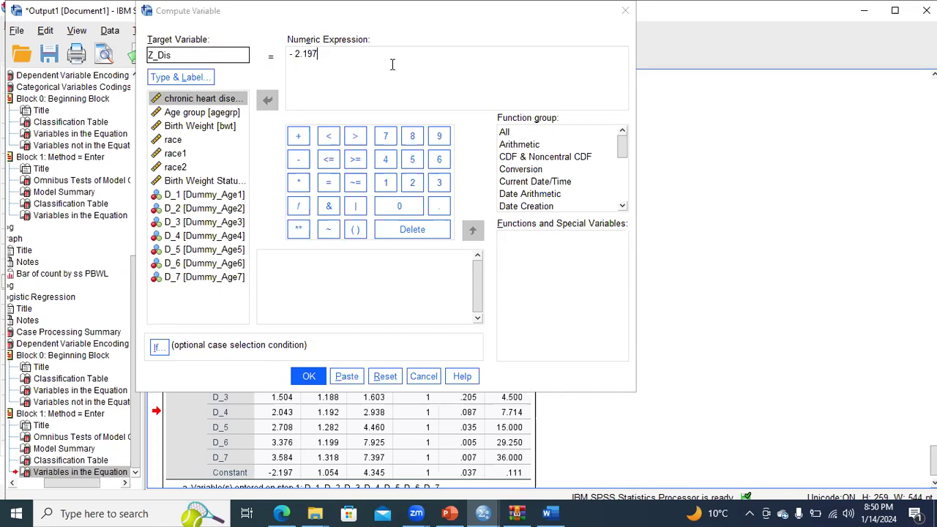
pyautogui.click(361, 96)
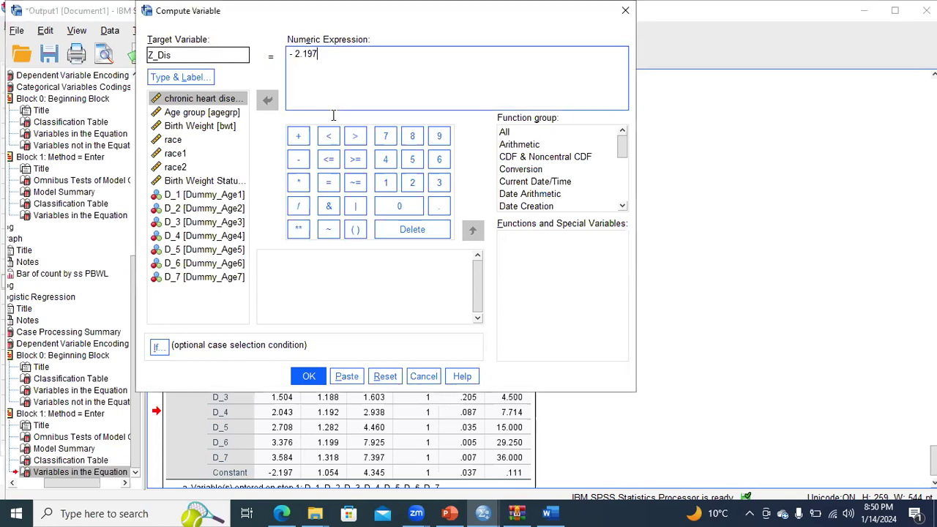
pyautogui.click(299, 138)
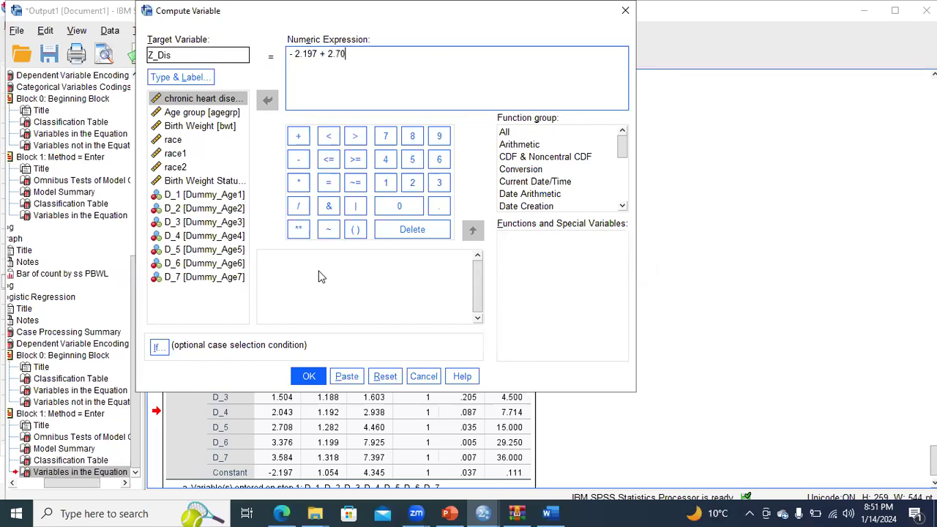
pyautogui.click(300, 141)
pyautogui.write('3.376')
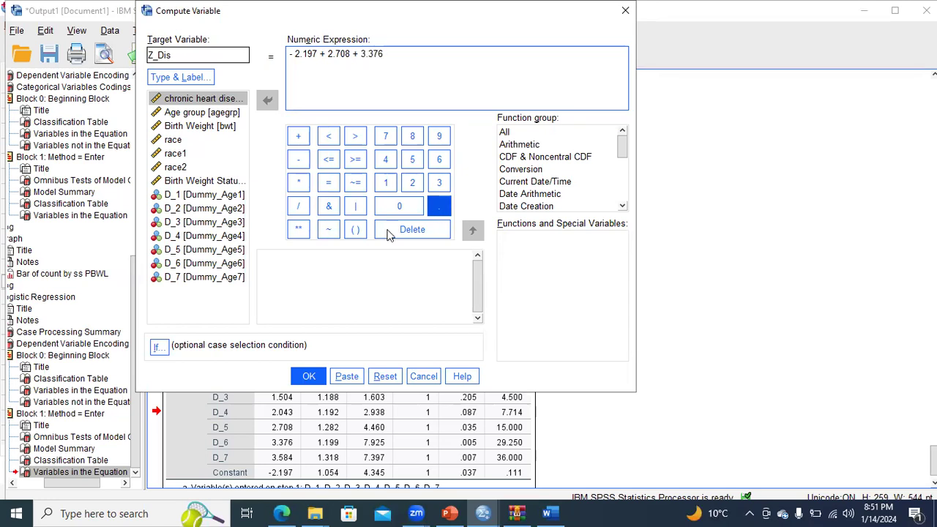
pyautogui.click(298, 138)
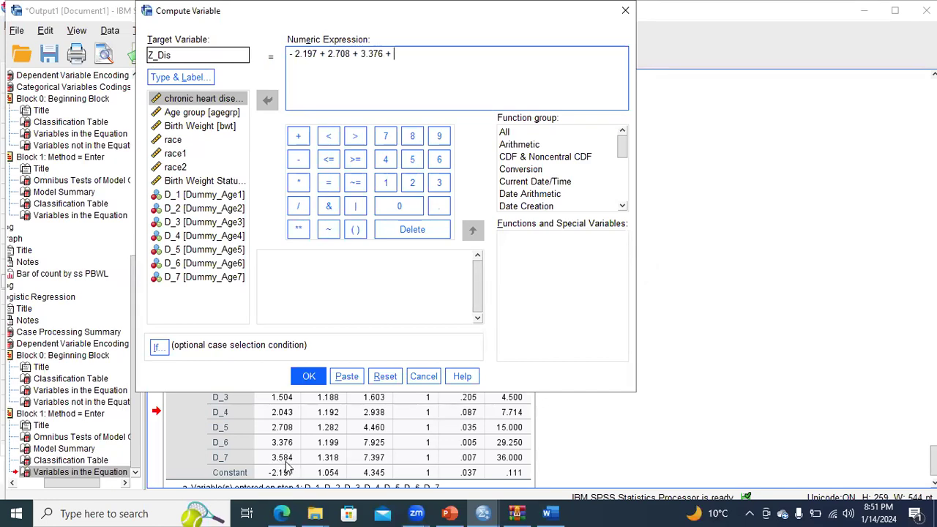
pyautogui.write('3.584')
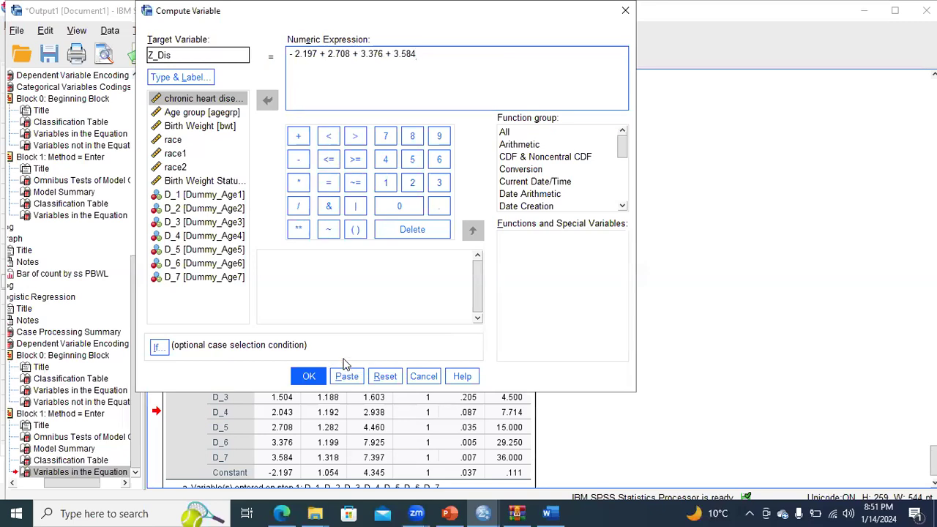
pyautogui.click(300, 185)
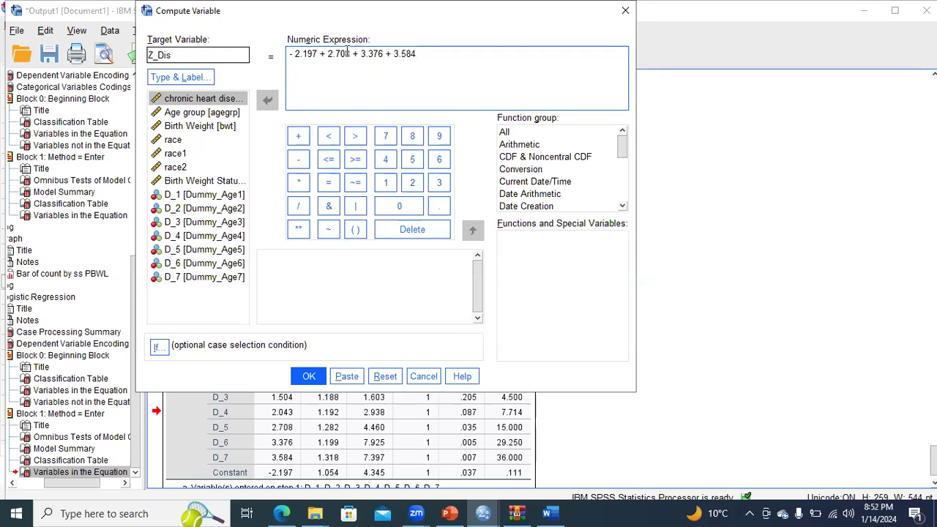
# Step: Multiply the 2.708 coefficient in the numeric expression by the Dummy_Age5 variable
pyautogui.moveTo(329, 53); pyautogui.dragTo(352, 54)
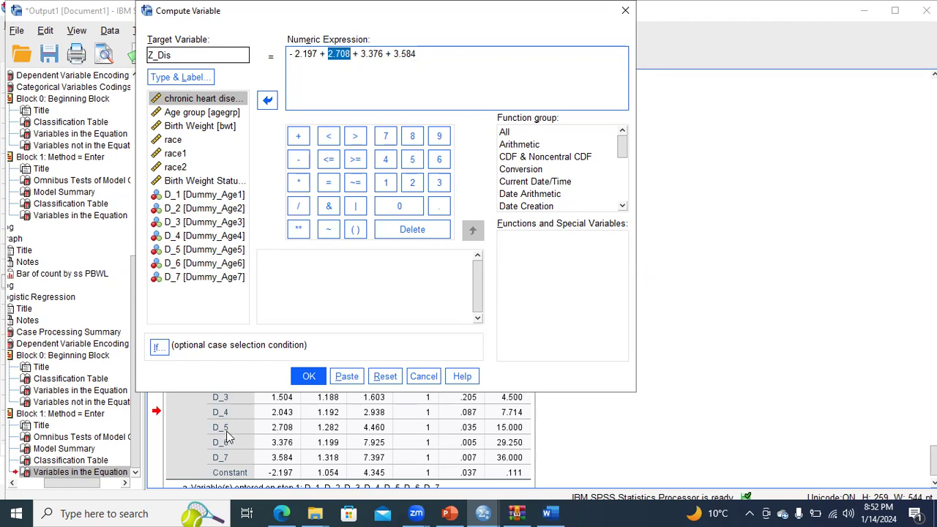
pyautogui.click(350, 57)
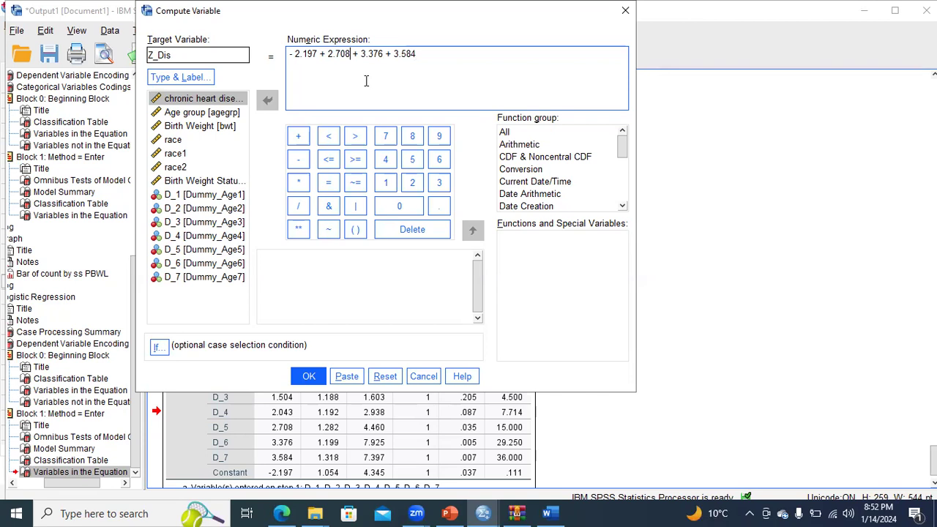
pyautogui.click(299, 183)
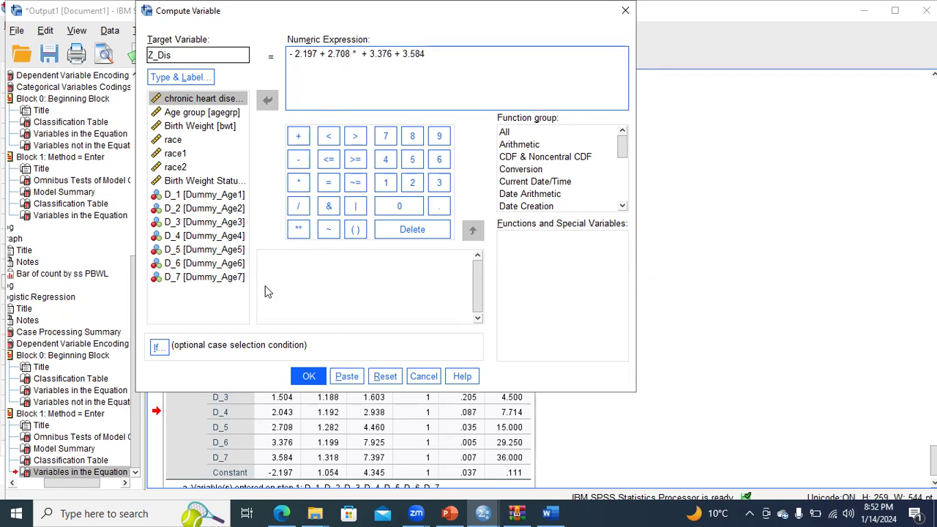
pyautogui.doubleClick(195, 251)
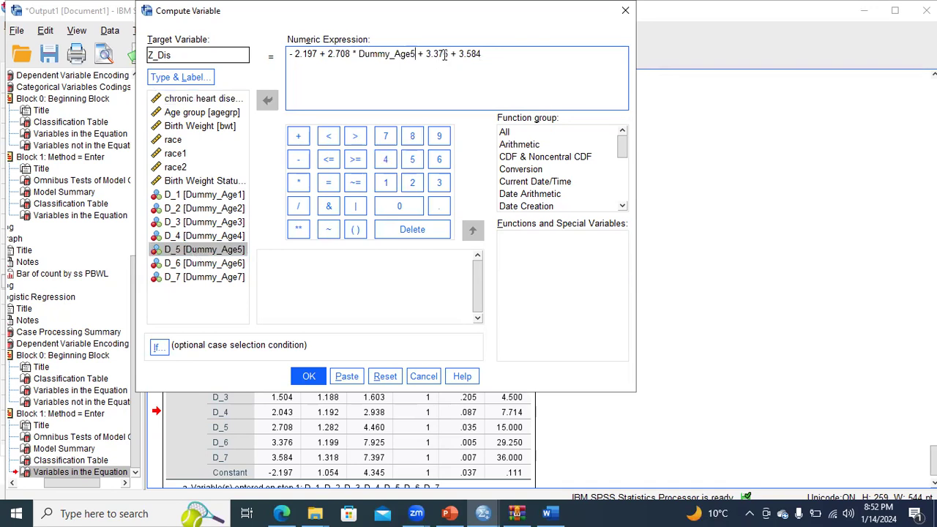
# Step: Multiply the 3.376 coefficient in the numeric expression by the Dummy_Age6 variable
pyautogui.moveTo(426, 55); pyautogui.dragTo(450, 58)
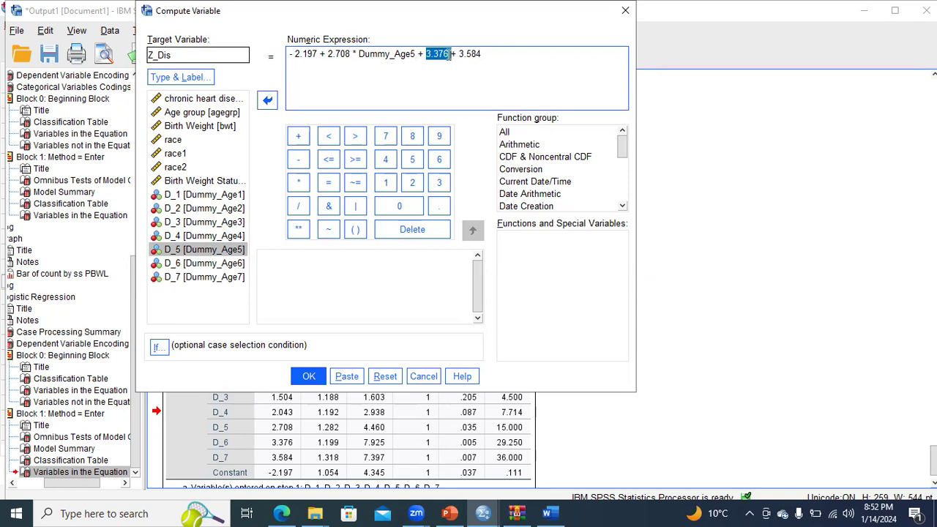
pyautogui.click(450, 54)
pyautogui.click(298, 187)
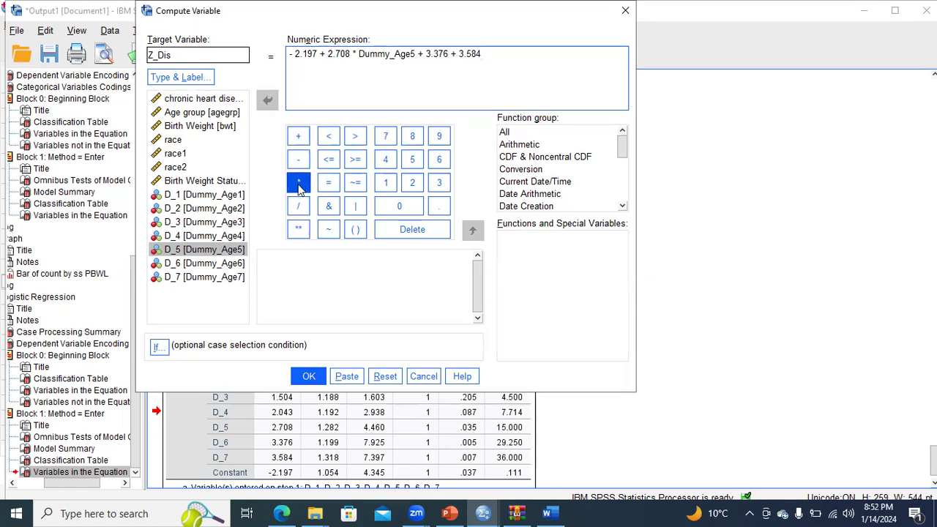
pyautogui.click(299, 184)
pyautogui.doubleClick(213, 265)
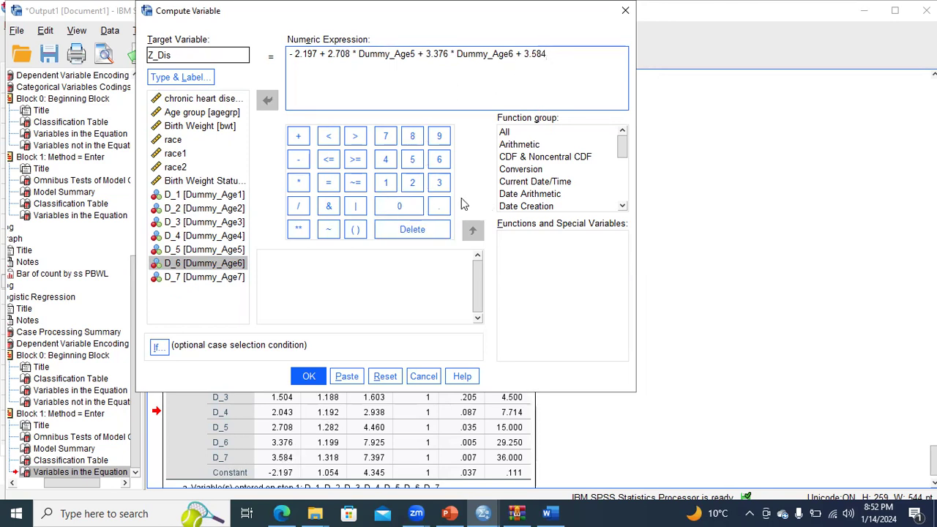
# Step: Multiply the 3.584 coefficient by Dummy_Age7 and run the Z_Dis computation
pyautogui.click(300, 189)
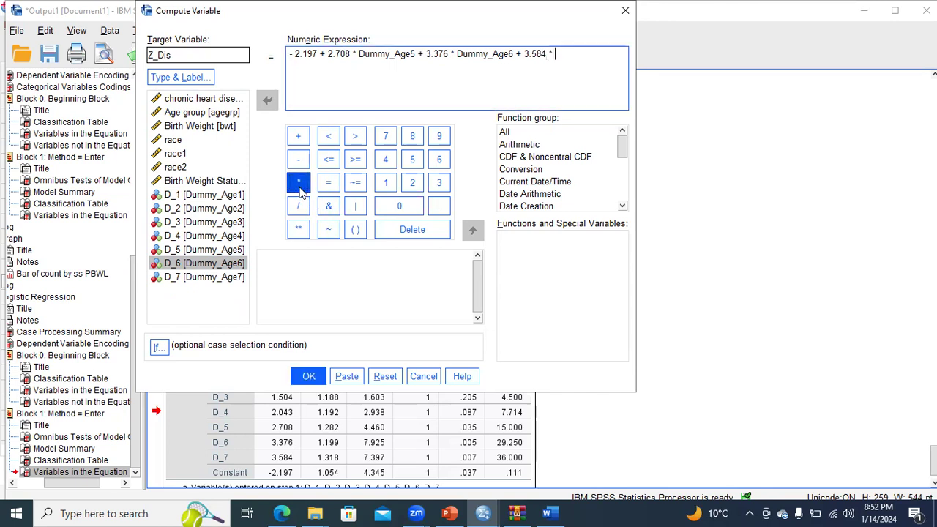
pyautogui.doubleClick(213, 278)
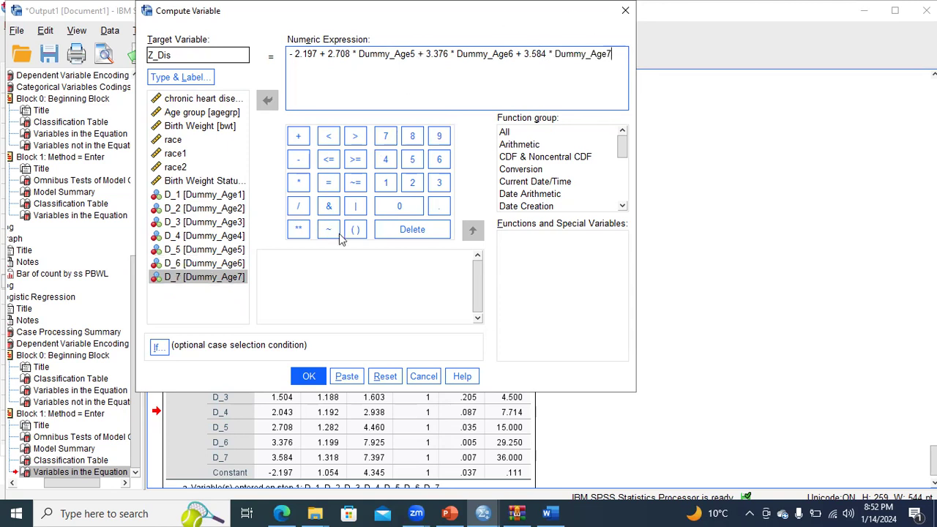
pyautogui.click(309, 376)
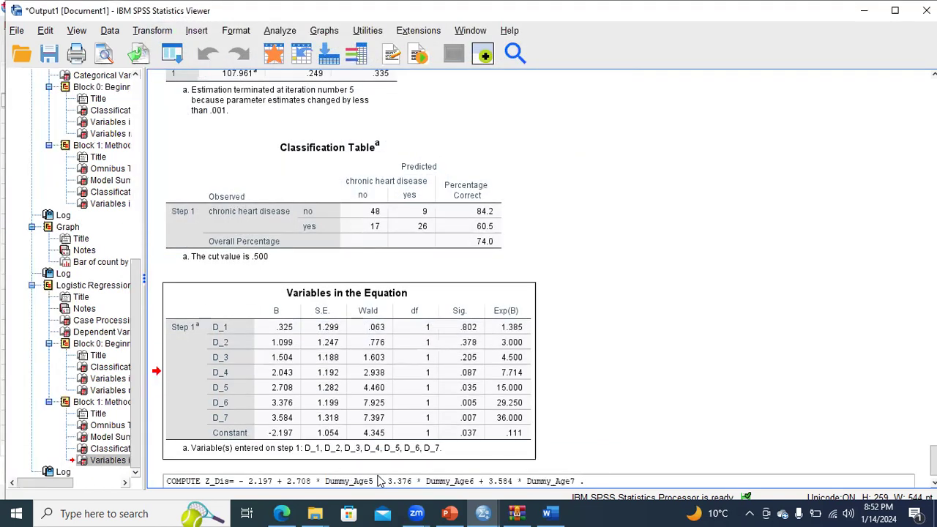
# Step: Switch to the Regression Case7.sav data editor and examine the Z_Dis variable and its column of case values
pyautogui.moveTo(483, 513)
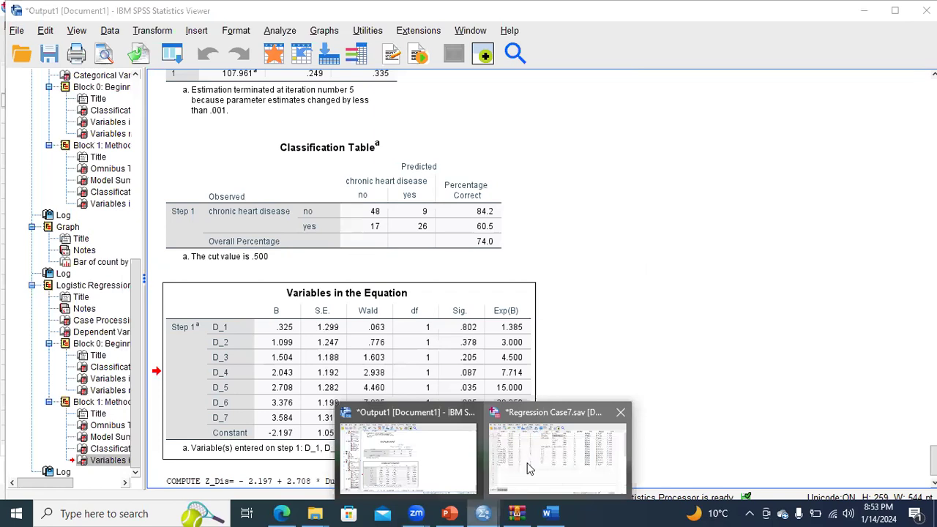
pyautogui.click(45, 301)
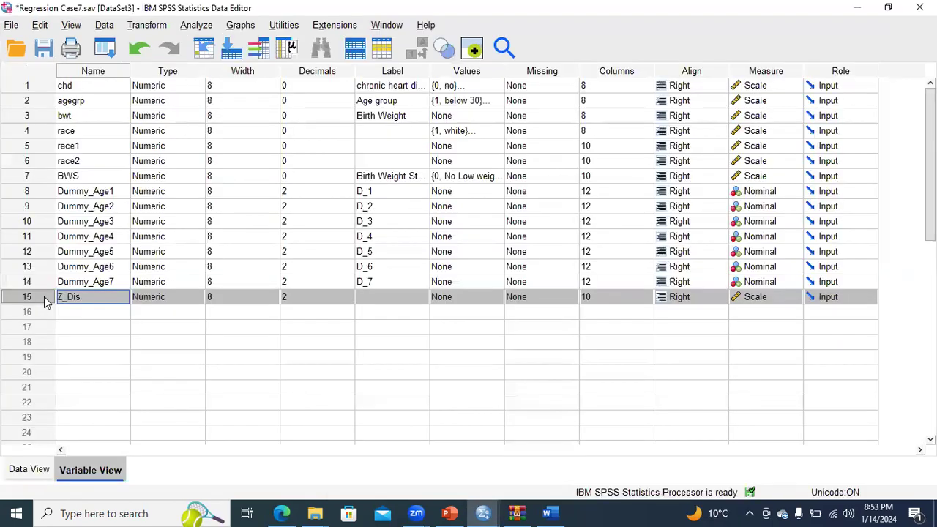
pyautogui.click(28, 469)
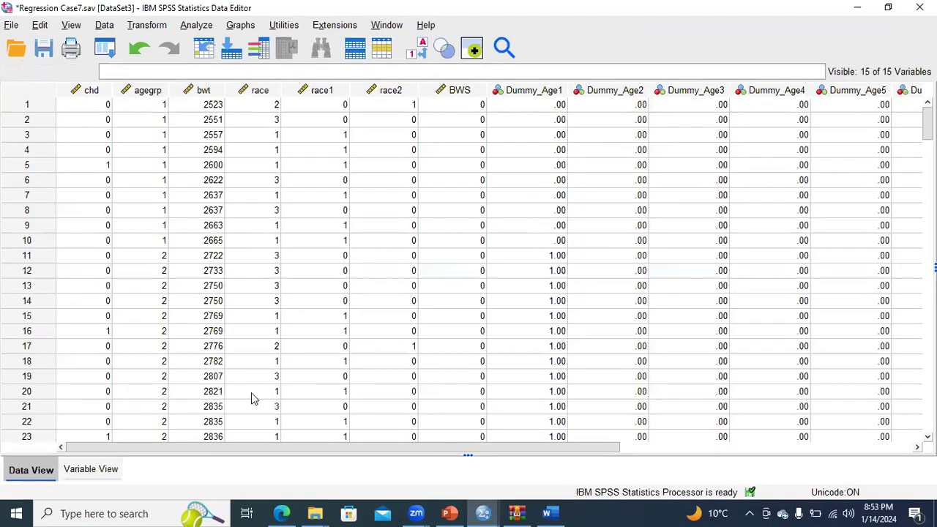
pyautogui.moveTo(481, 446); pyautogui.dragTo(874, 440)
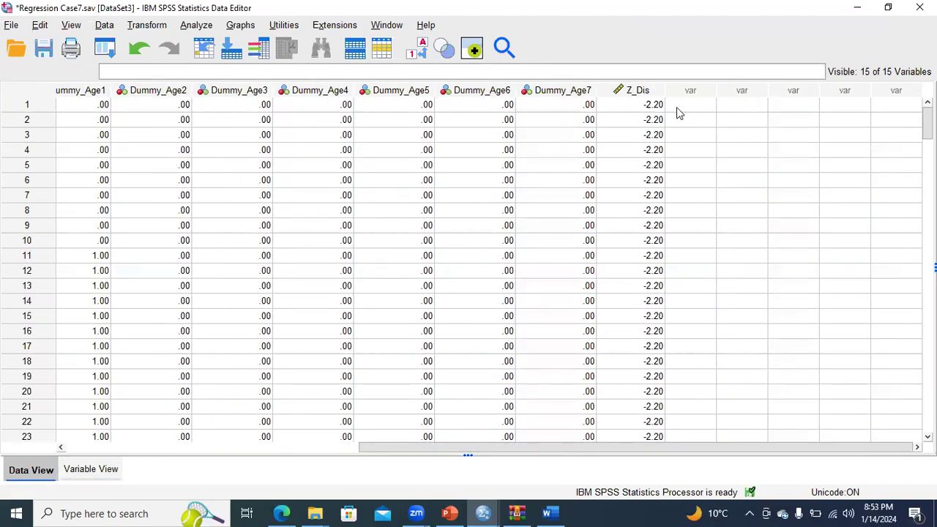
pyautogui.click(654, 92)
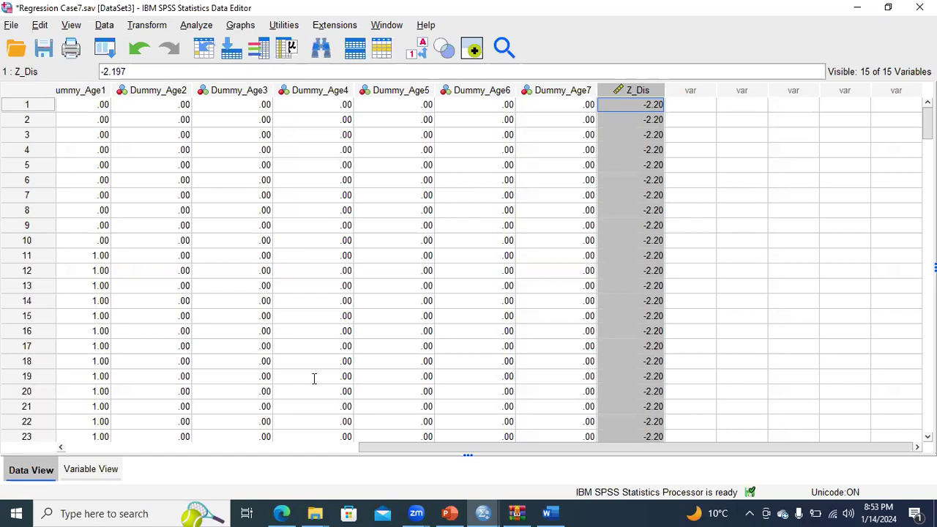
# Step: Check the list of required calculations on the PowerPoint slide, and return to the SPSS data editor
pyautogui.click(450, 513)
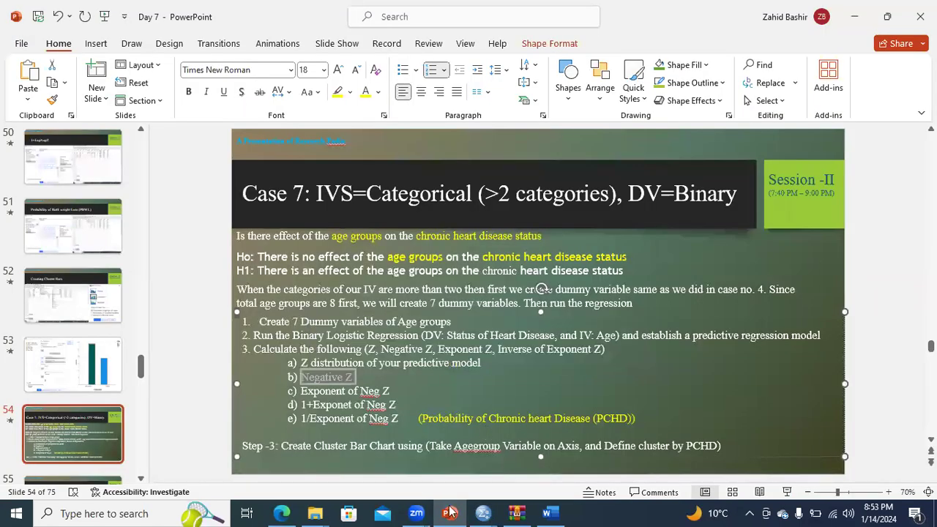
pyautogui.click(486, 509)
pyautogui.click(540, 476)
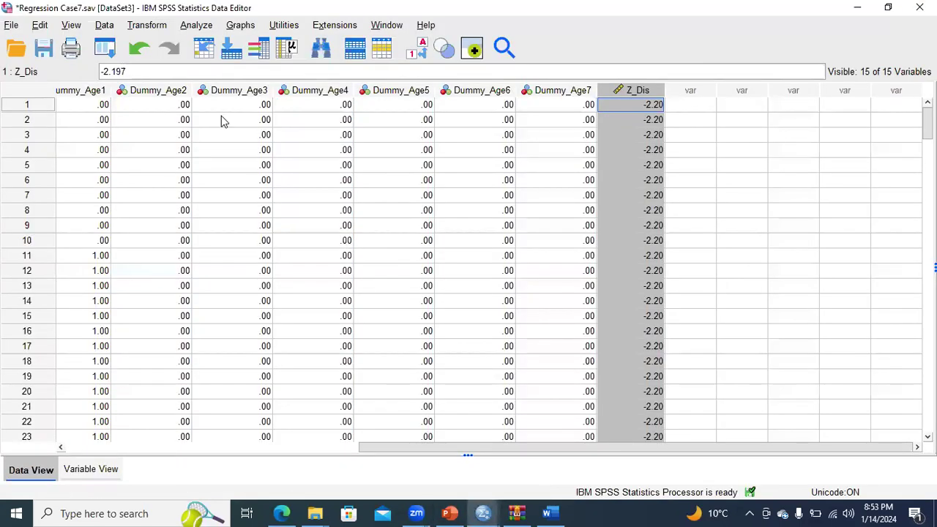
# Step: Open Compute Variable, reset the previous expression, and name the target variable Neg_Z
pyautogui.click(150, 25)
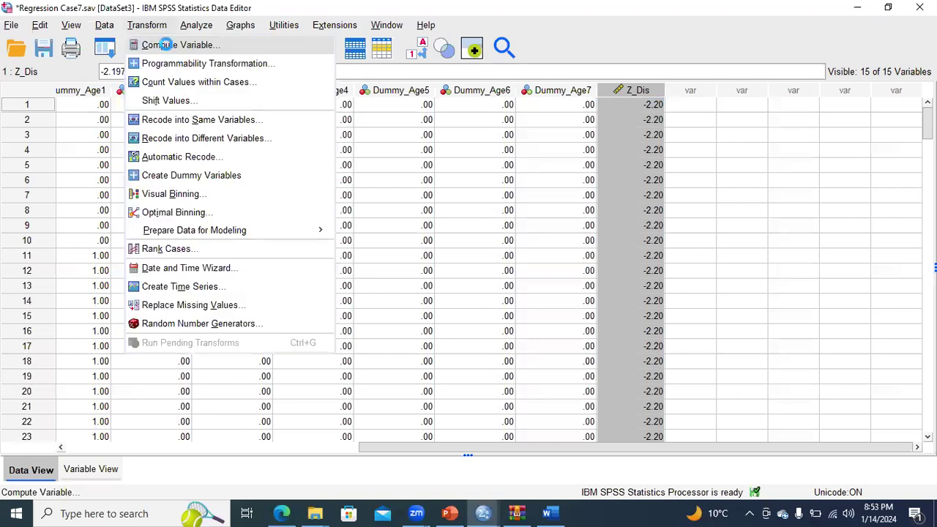
pyautogui.click(167, 42)
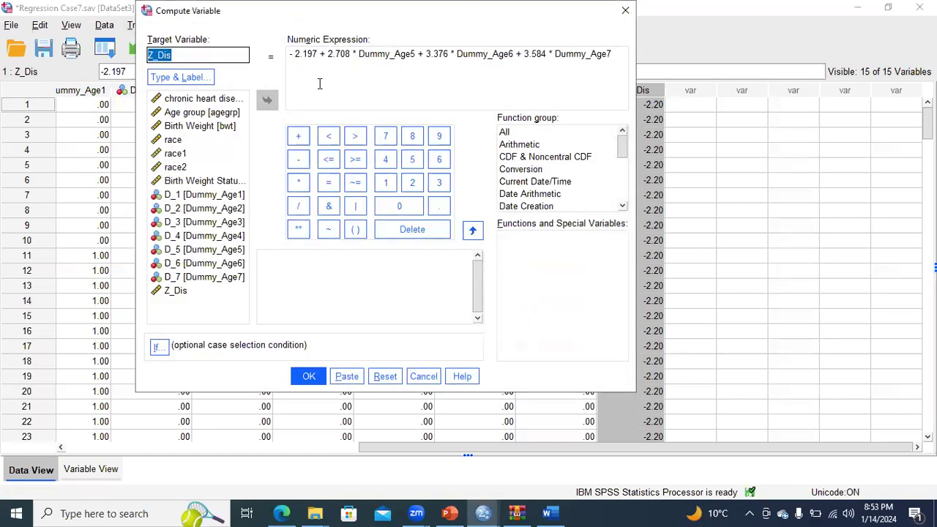
pyautogui.click(384, 382)
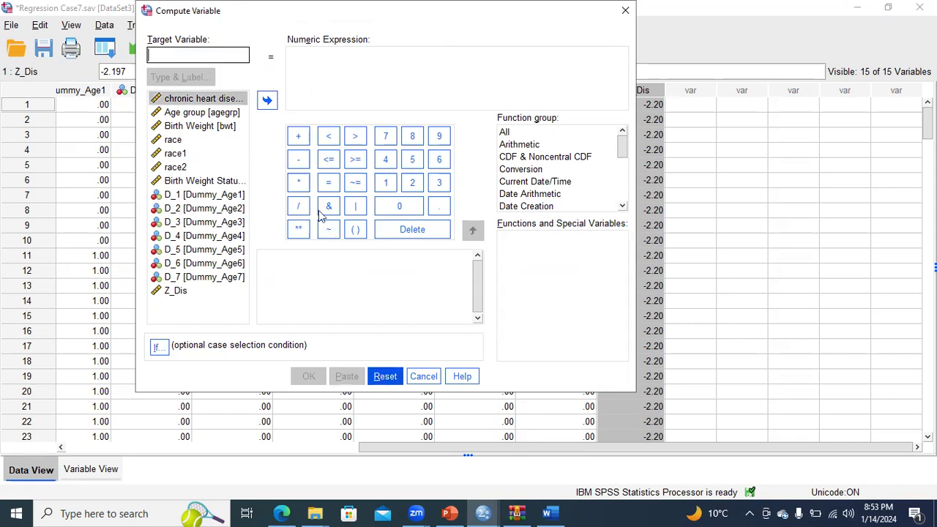
pyautogui.click(201, 52)
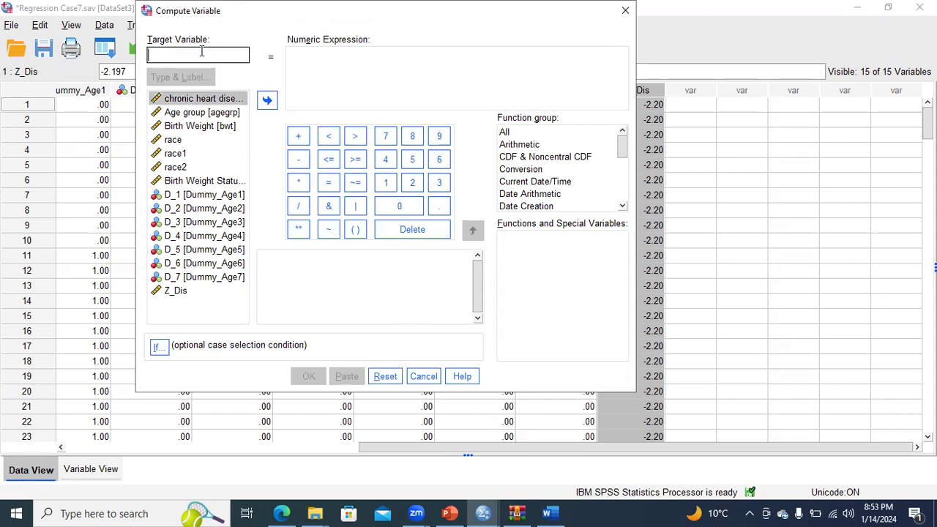
pyautogui.write('Neg_Z')
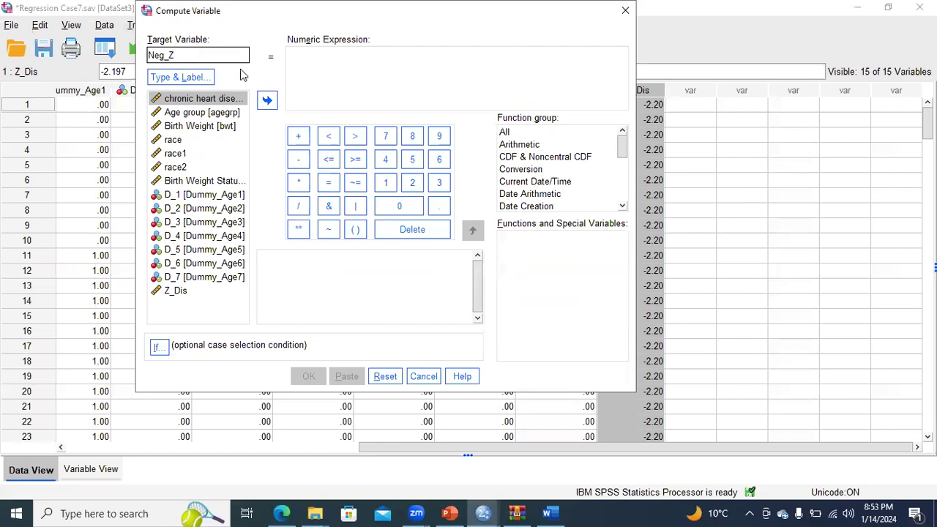
# Step: Compute Neg_Z as the negative of Z_Dis, and return to the Regression Case7.sav data editor
pyautogui.click(326, 63)
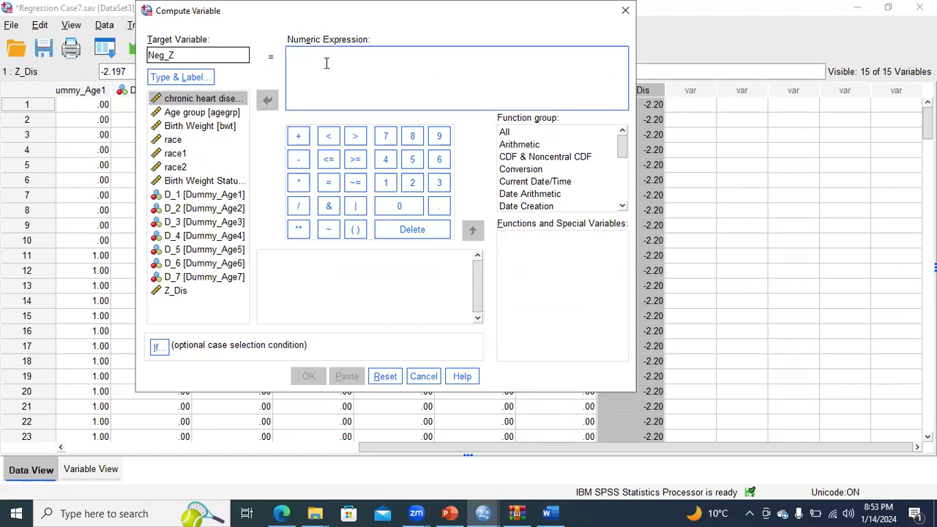
pyautogui.click(298, 159)
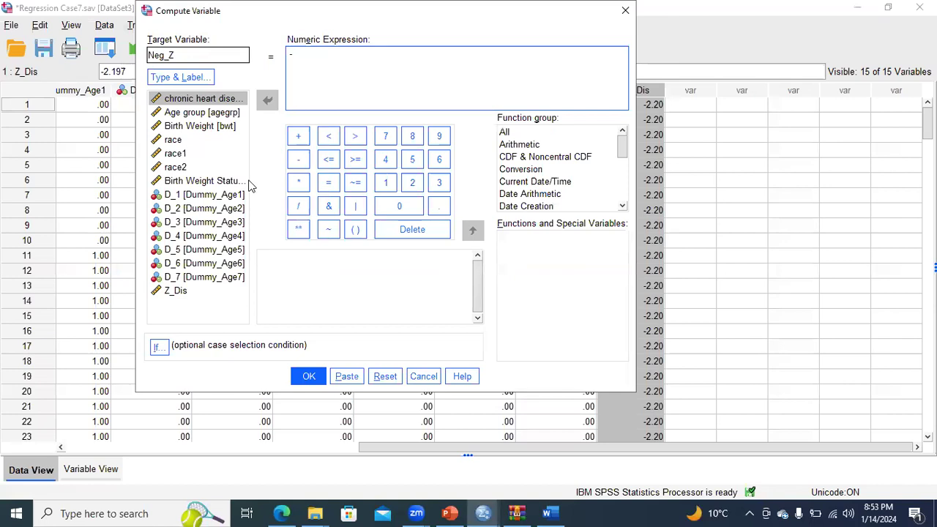
pyautogui.click(185, 291)
pyautogui.doubleClick(183, 290)
pyautogui.click(315, 378)
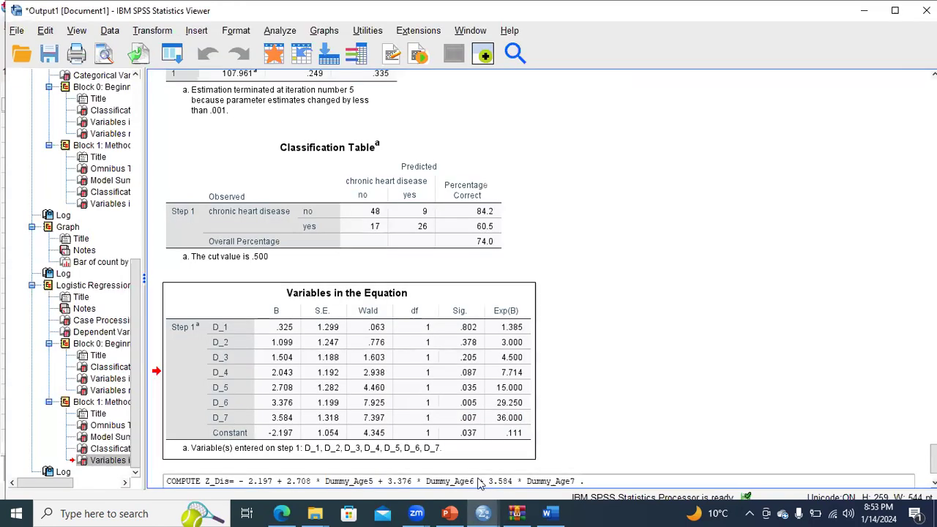
pyautogui.moveTo(484, 513)
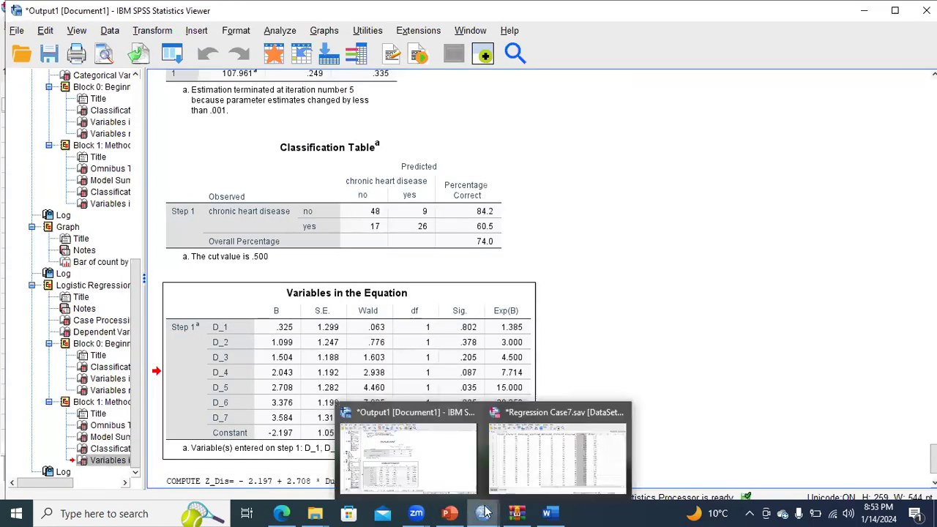
pyautogui.click(557, 454)
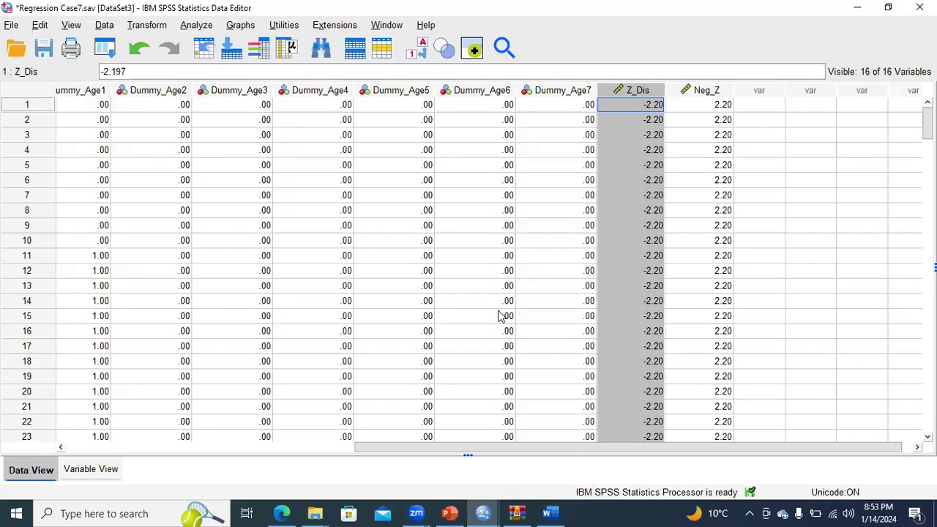
# Step: Check the Neg_Z column and the Exponent of Neg Z item on the PowerPoint slide, and return to the SPSS data editor
pyautogui.click(714, 90)
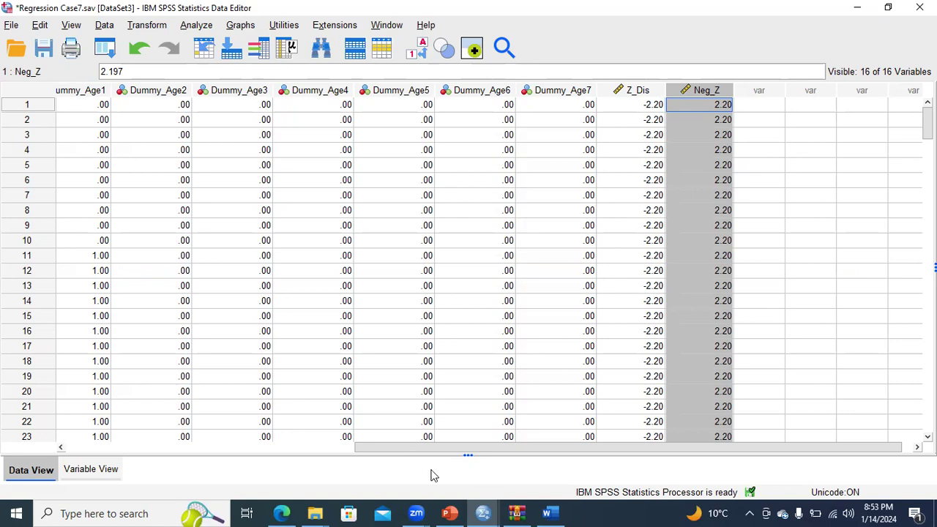
pyautogui.hotkey('alt', 'Tab')
pyautogui.moveTo(390, 391); pyautogui.dragTo(334, 398)
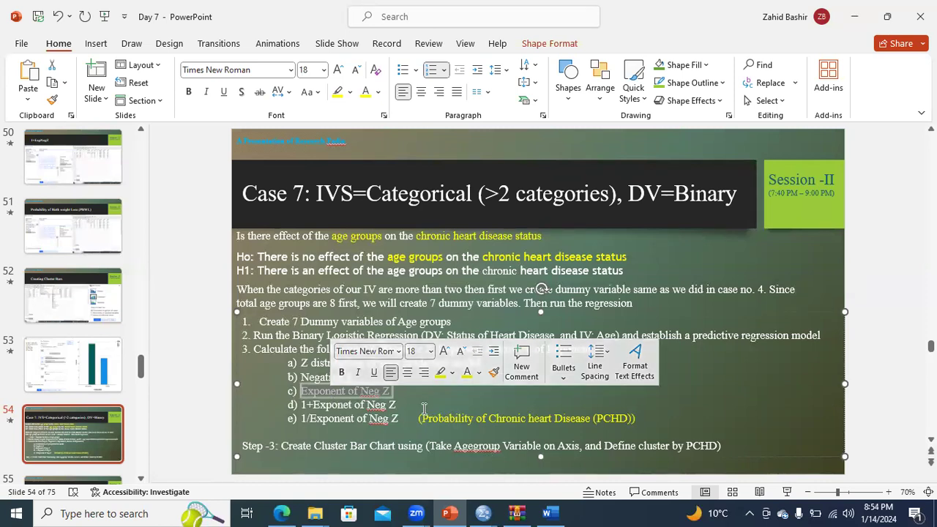
pyautogui.moveTo(495, 511)
pyautogui.click(520, 479)
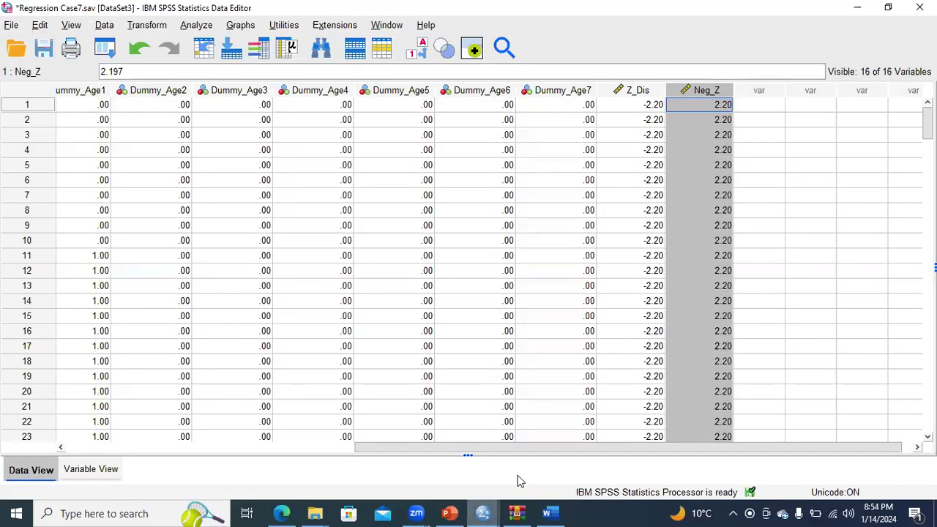
# Step: Open Compute Variable, clear the previous expression, and name the target variable EXP_NegZ
pyautogui.click(155, 26)
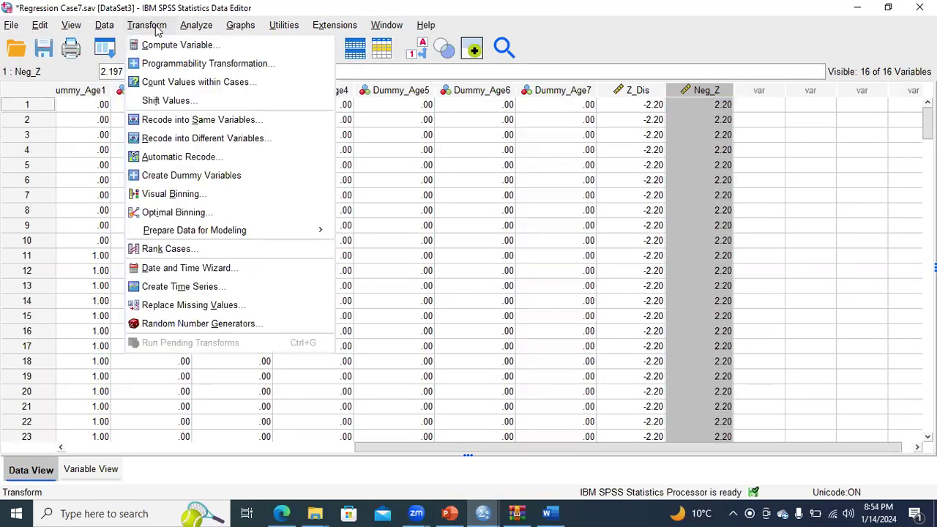
pyautogui.click(163, 45)
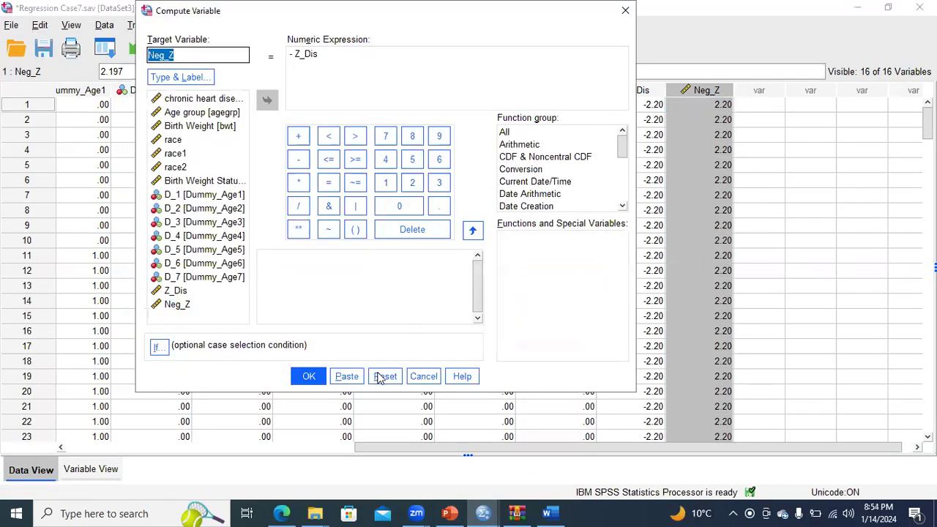
pyautogui.click(385, 376)
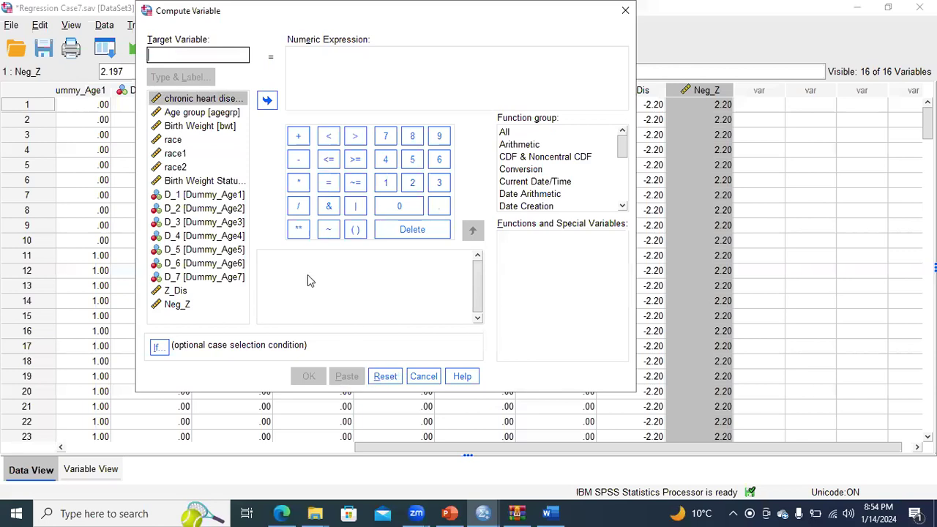
pyautogui.click(455, 511)
pyautogui.hotkey('alt', 'Tab')
pyautogui.write('EXP')
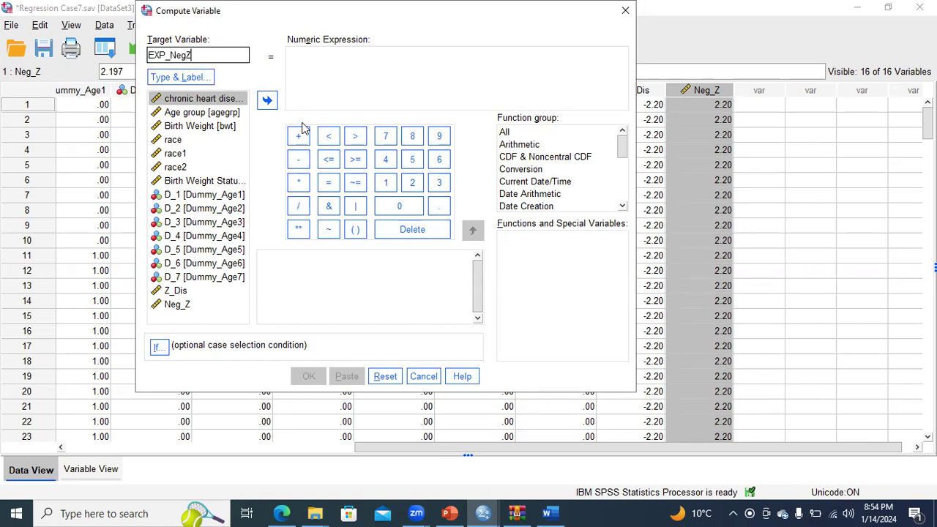
# Step: Compute EXP_NegZ as EXP(Neg_Z), and select its new column in the Regression Case7.sav data editor
pyautogui.click(333, 63)
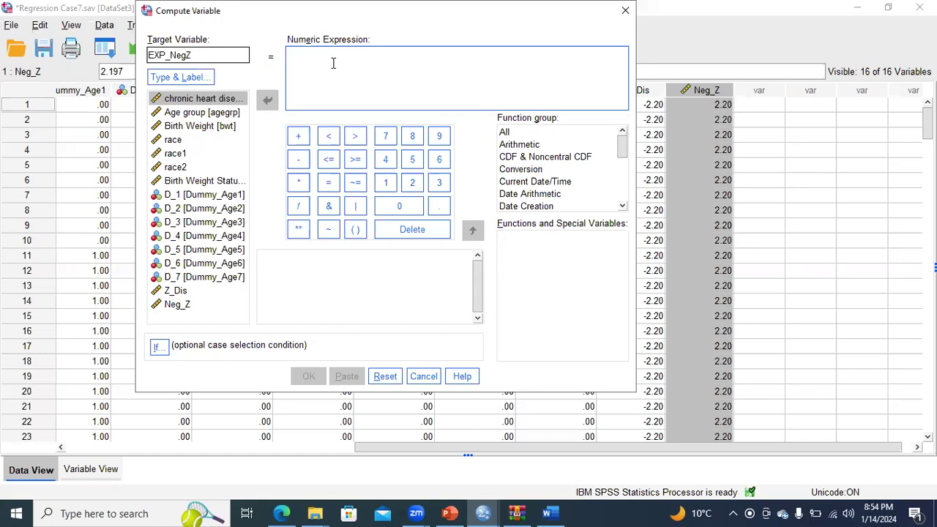
pyautogui.write('EXP(')
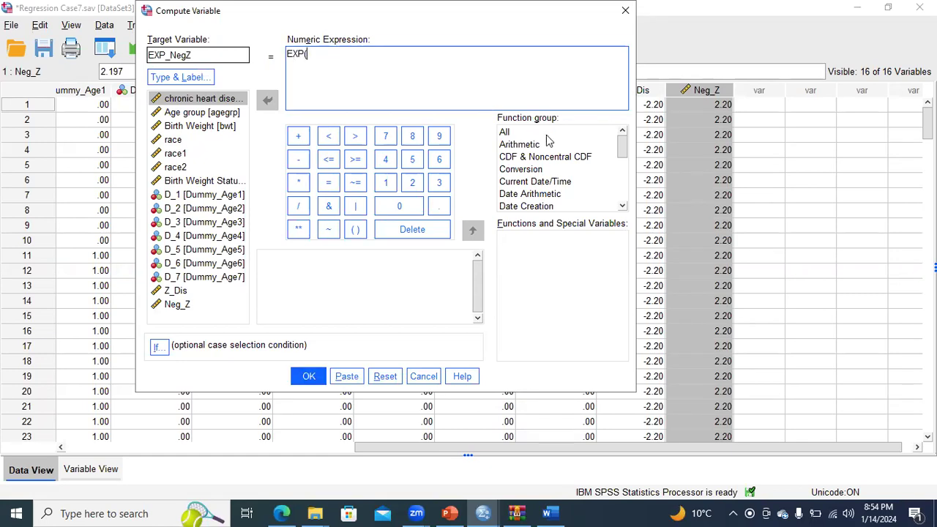
pyautogui.click(180, 305)
pyautogui.doubleClick(179, 304)
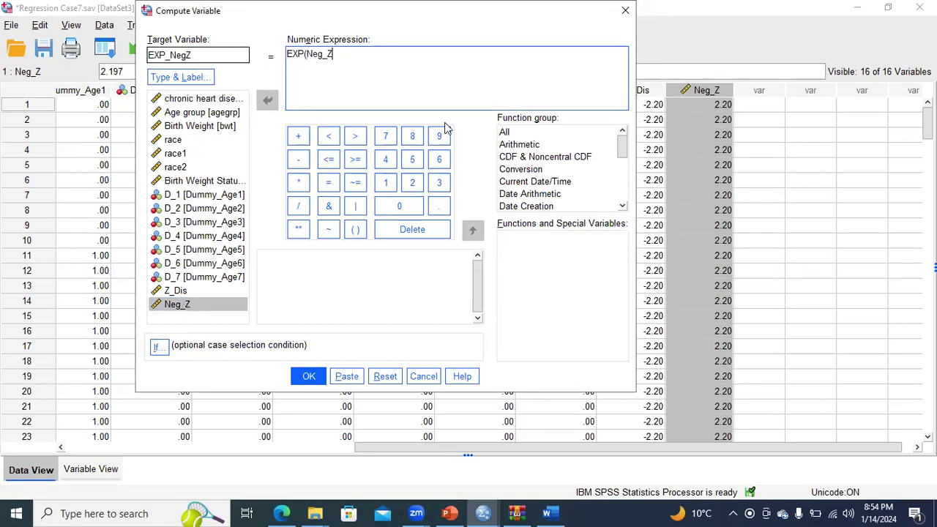
pyautogui.click(309, 377)
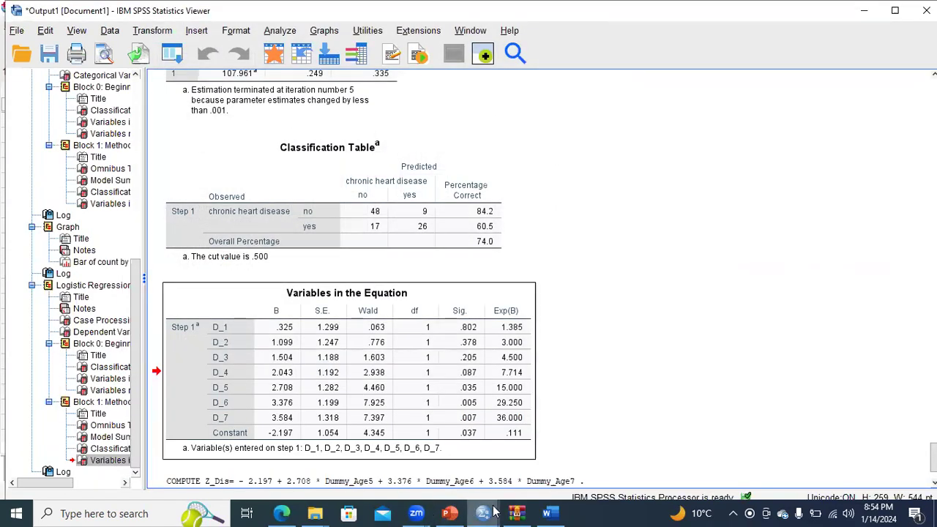
pyautogui.click(543, 469)
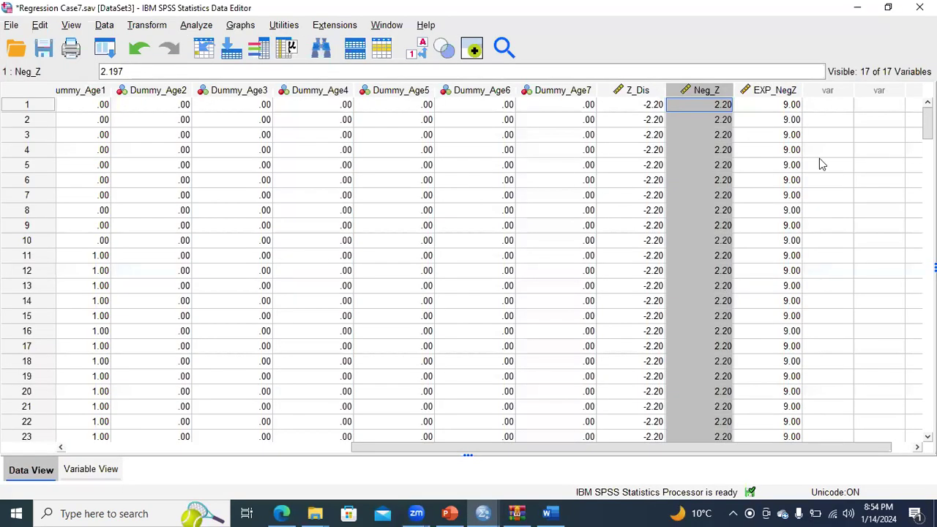
pyautogui.click(780, 93)
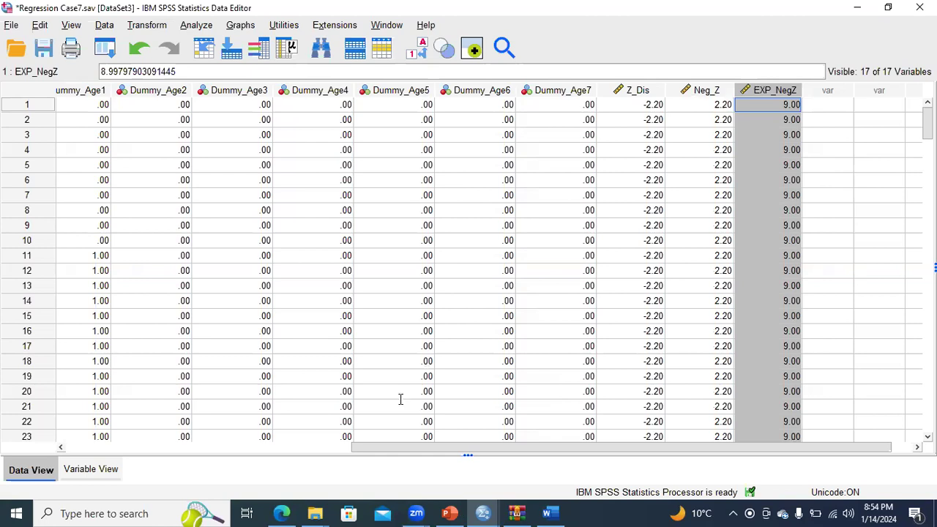
# Step: Check the 1+Exponent item on the PowerPoint slide, and start a fresh SPSS Compute Variable definition with target variable One_Exp
pyautogui.hotkey('alt', 'Tab')
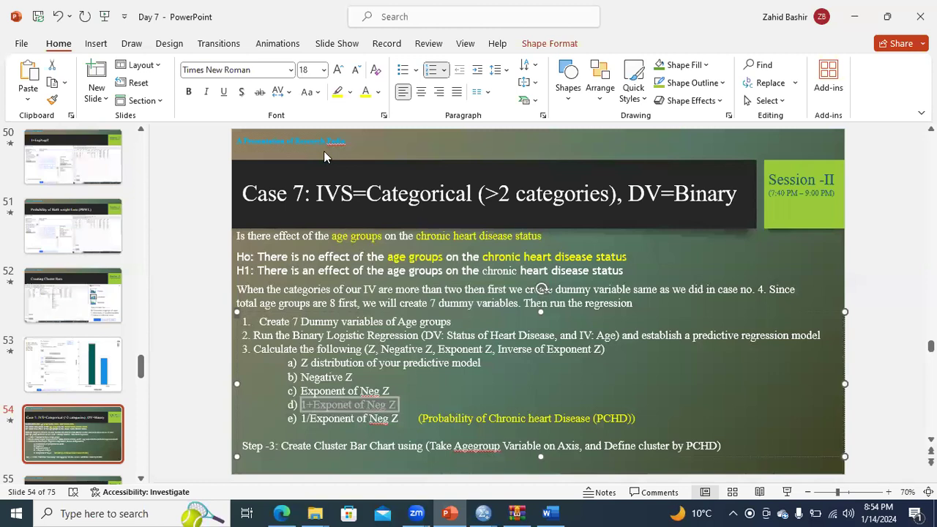
pyautogui.hotkey('alt', 'Tab')
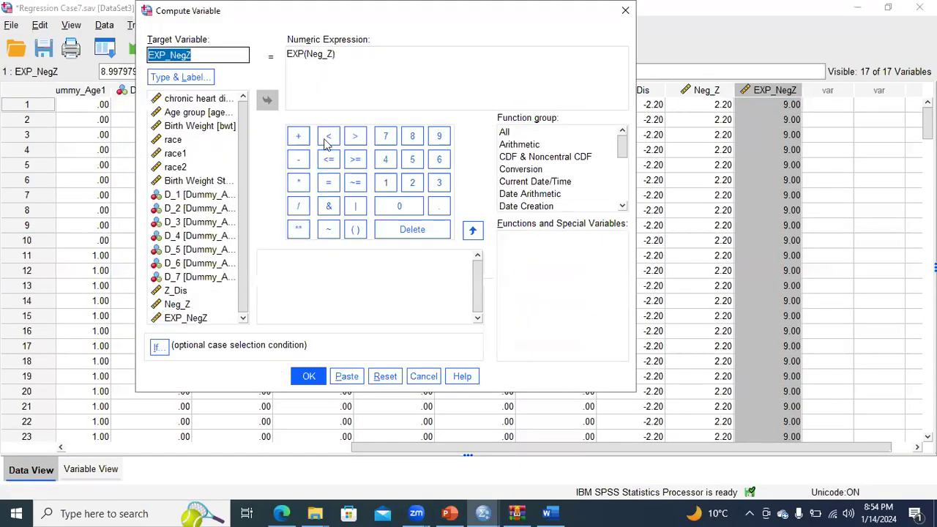
pyautogui.click(385, 376)
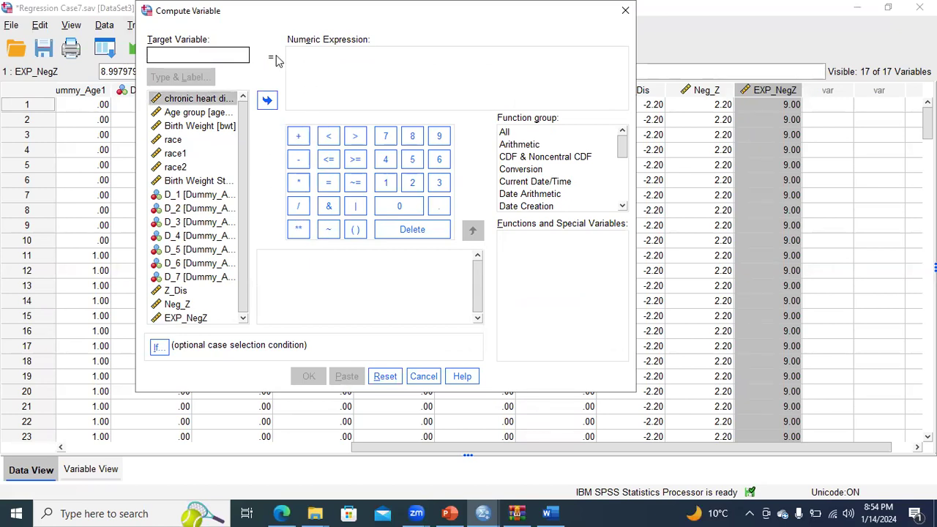
pyautogui.write('One_Exp')
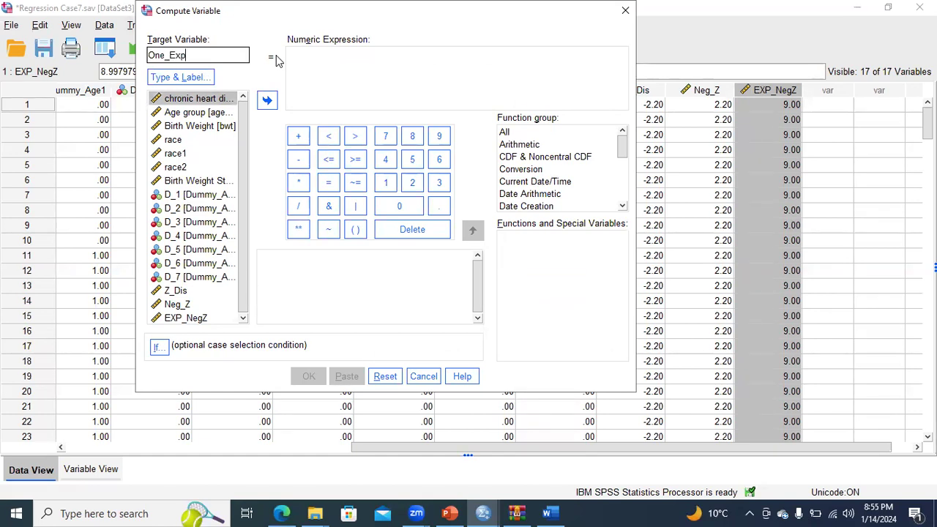
# Step: Compute One_Exp as 1+EXP_NegZ, and select its new column in the Regression Case7.sav data editor
pyautogui.click(300, 59)
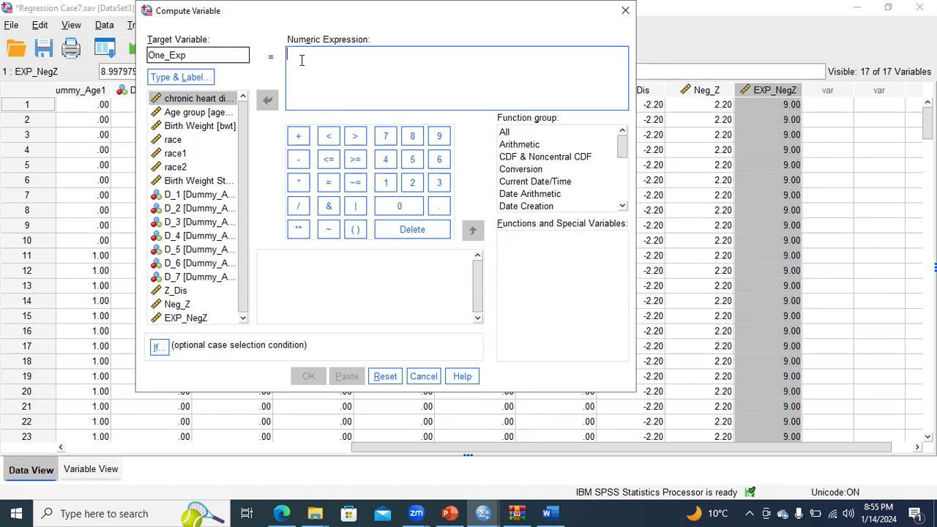
pyautogui.write('1')
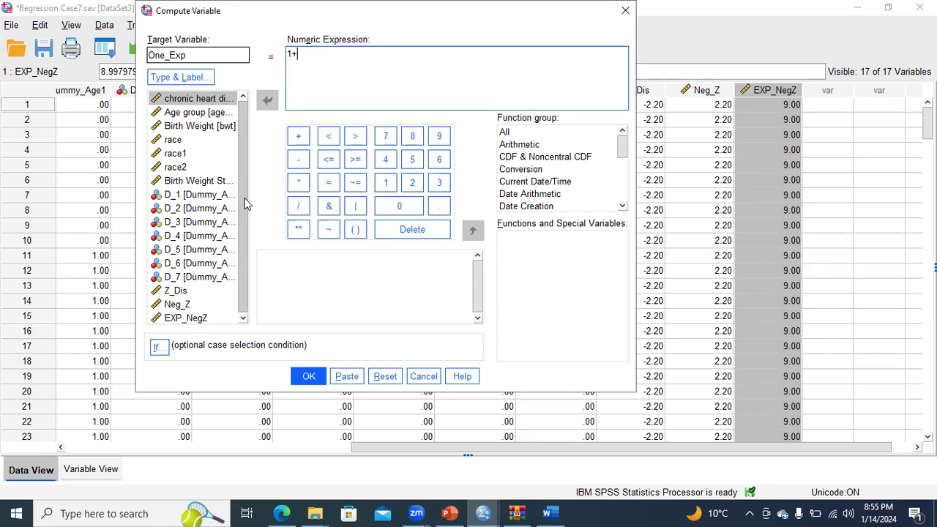
pyautogui.write('+')
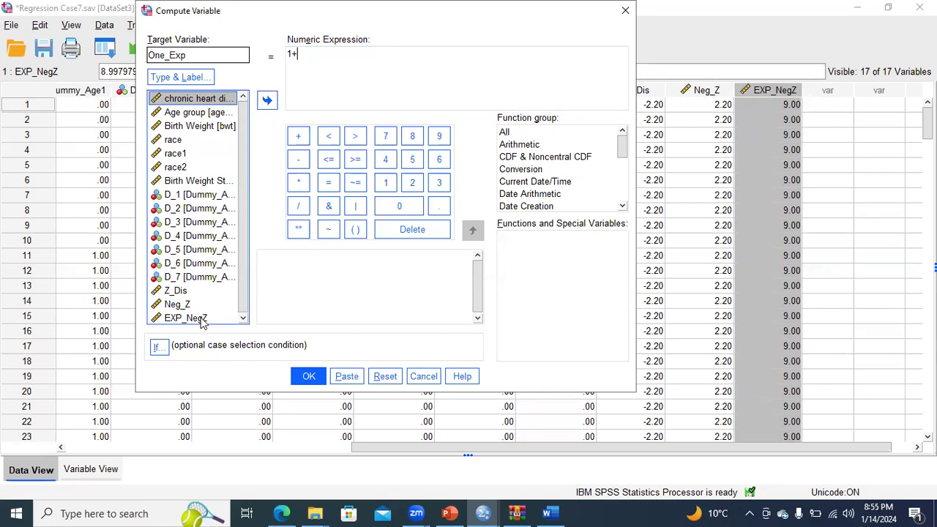
pyautogui.doubleClick(186, 317)
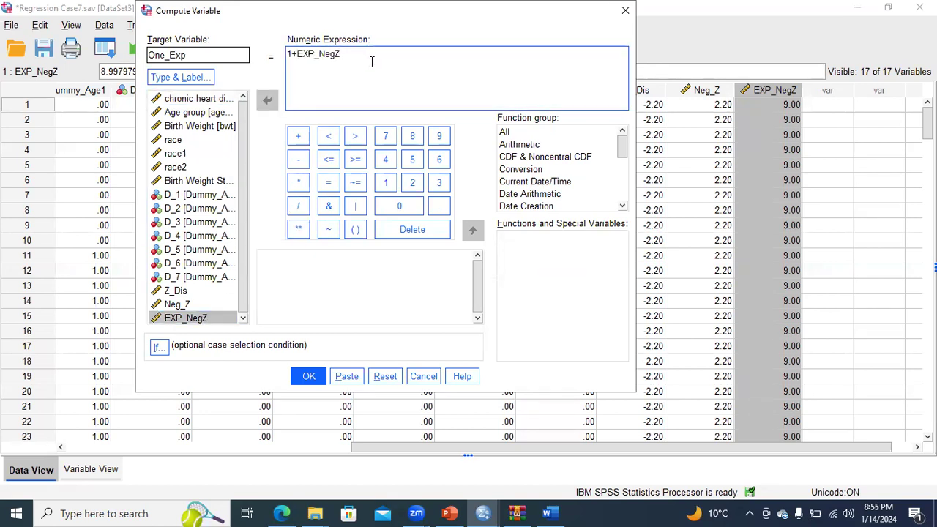
pyautogui.click(310, 380)
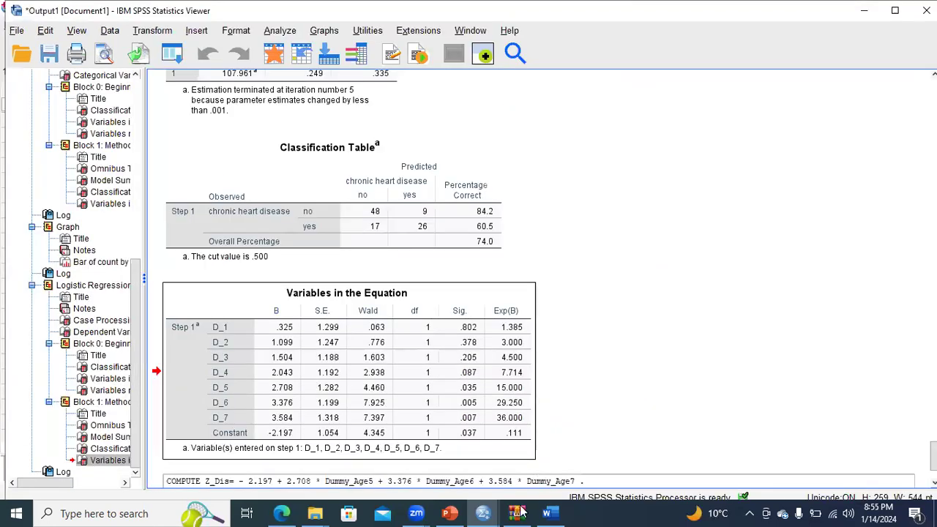
pyautogui.click(417, 513)
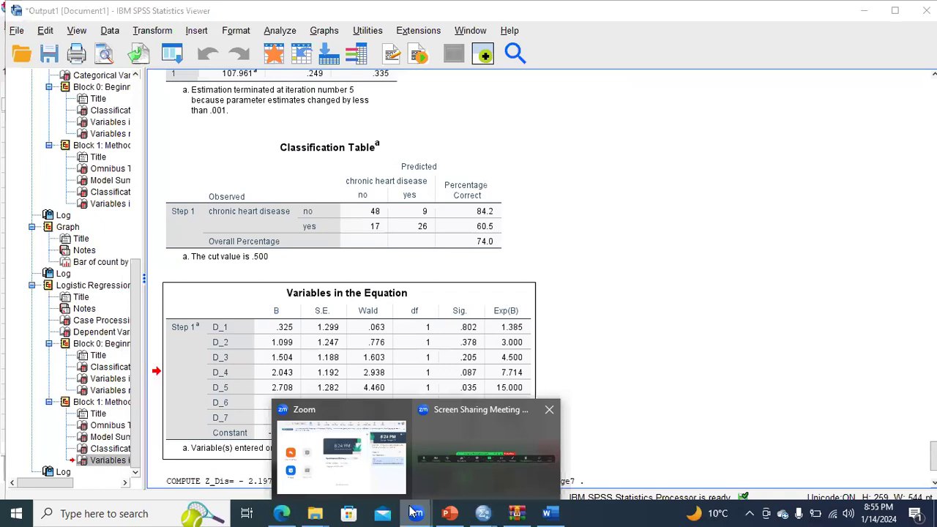
pyautogui.click(483, 513)
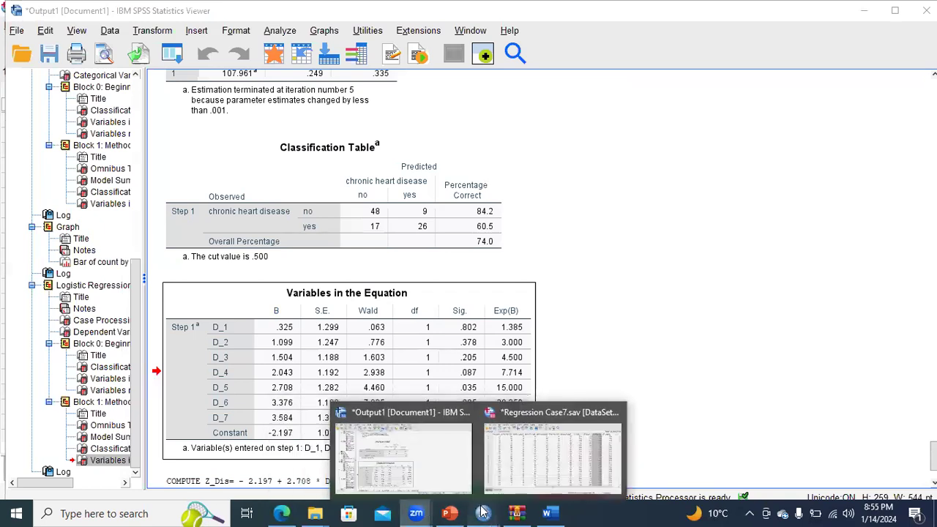
pyautogui.click(542, 458)
pyautogui.click(844, 90)
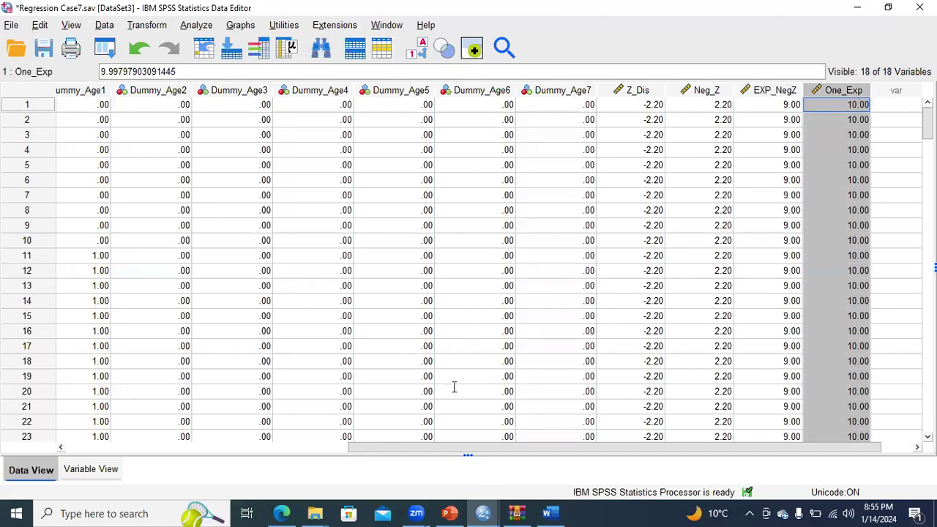
# Step: Check the Probability of Chronic heart Disease (PCHD) item on the PowerPoint slide, and return to the SPSS data editor
pyautogui.hotkey('alt', 'Tab')
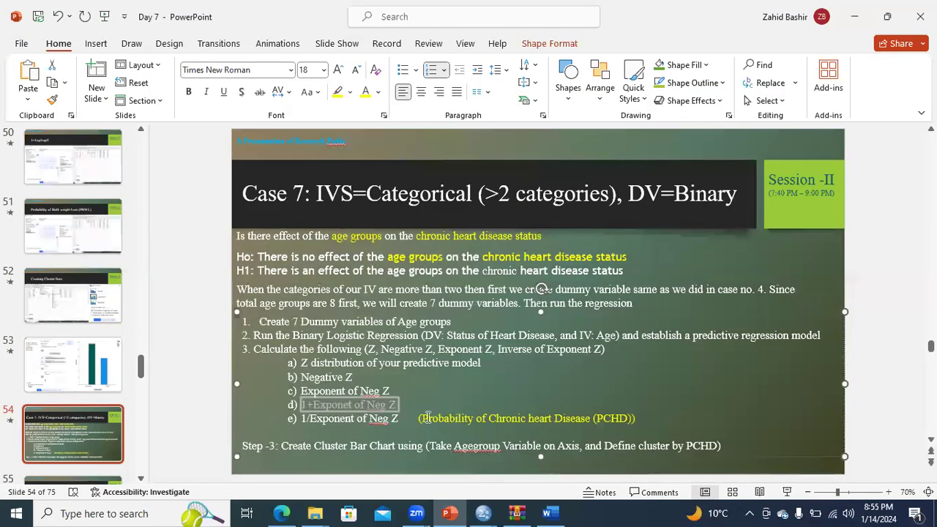
pyautogui.moveTo(420, 418); pyautogui.dragTo(615, 416)
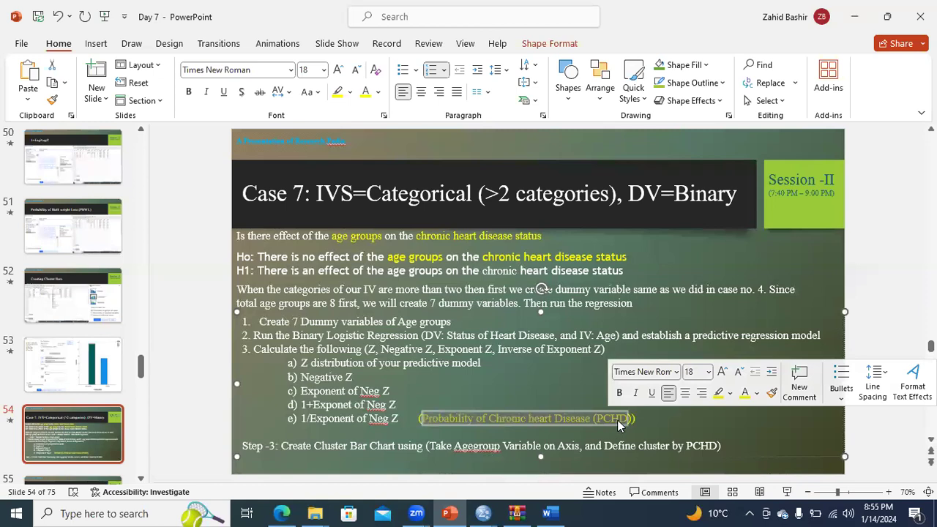
pyautogui.moveTo(485, 512)
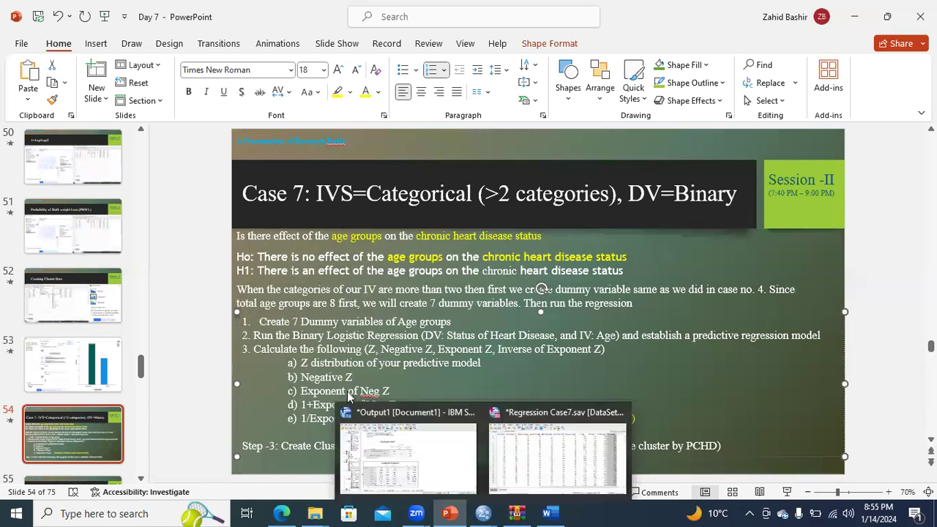
pyautogui.click(521, 454)
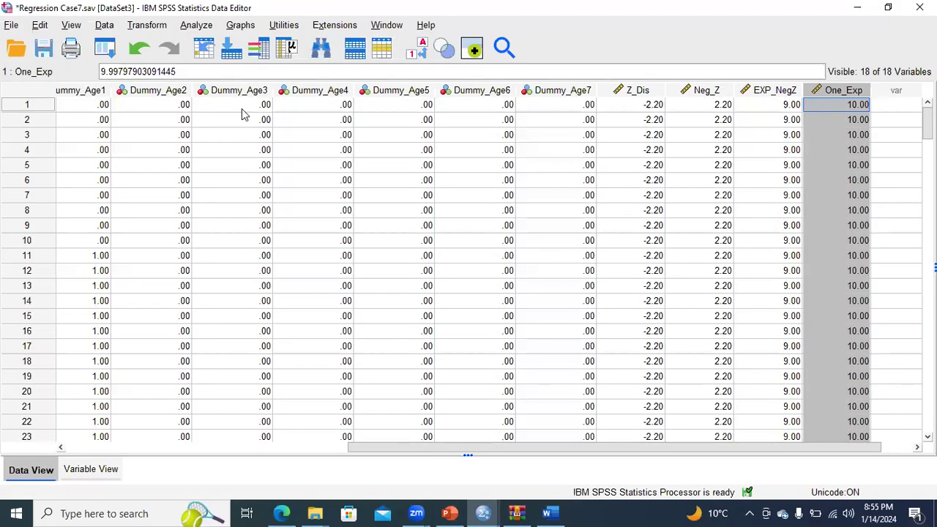
# Step: Open Compute Variable, reset the One_Exp definition, and name the target variable PCHD
pyautogui.click(149, 27)
pyautogui.click(155, 46)
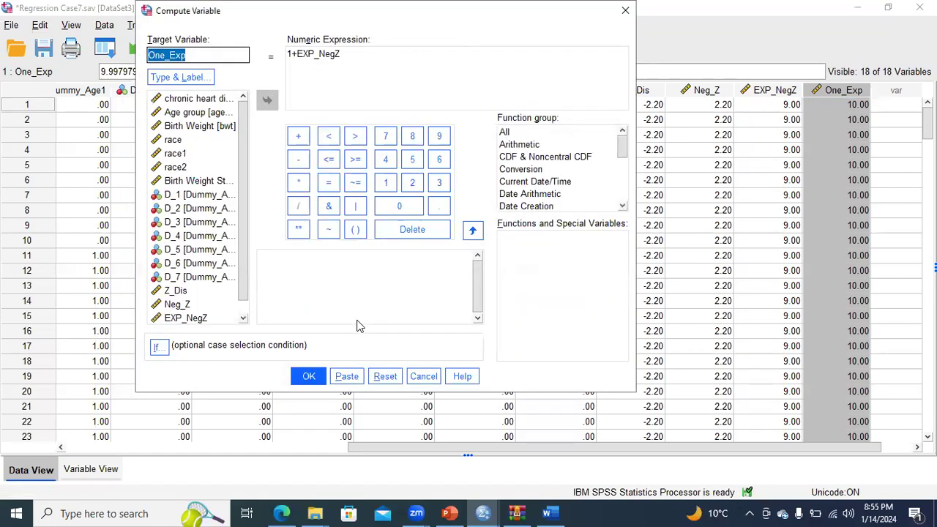
pyautogui.click(385, 376)
pyautogui.write('P')
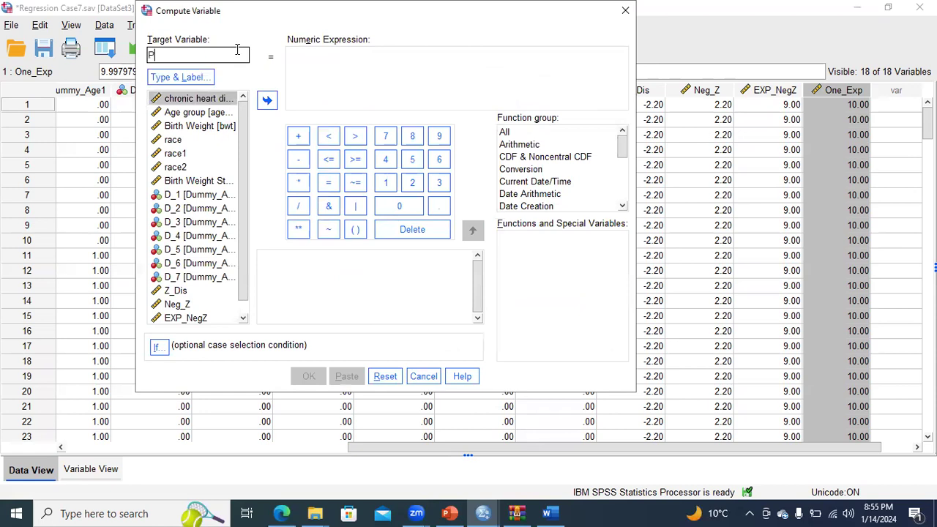
pyautogui.write('HC')
# Step: Compute PCHD with the numeric expression 1 / One_Exp
pyautogui.click(325, 55)
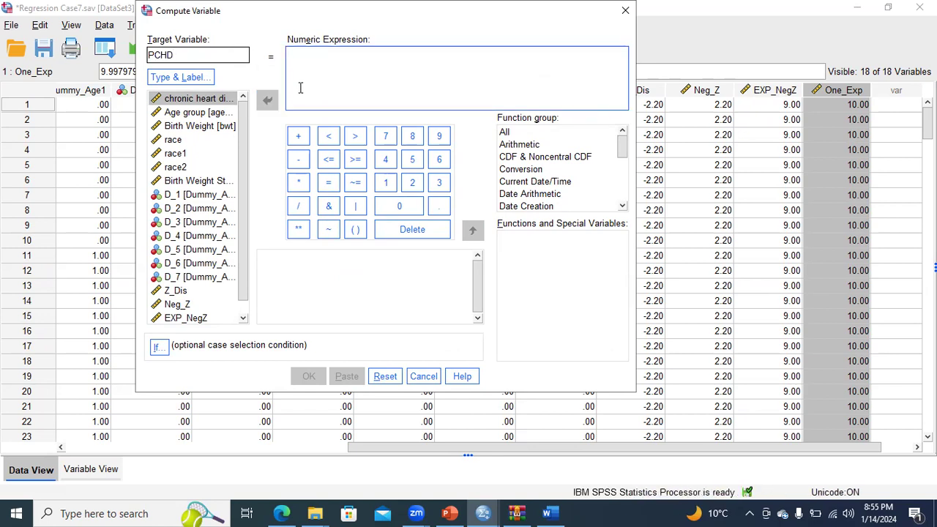
pyautogui.write('1')
pyautogui.click(299, 206)
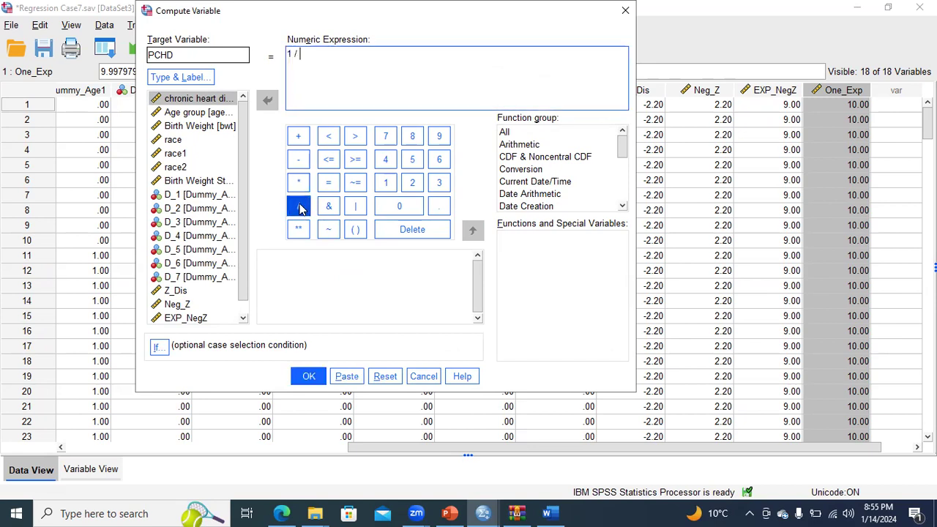
pyautogui.scroll(-1, 243, 303)
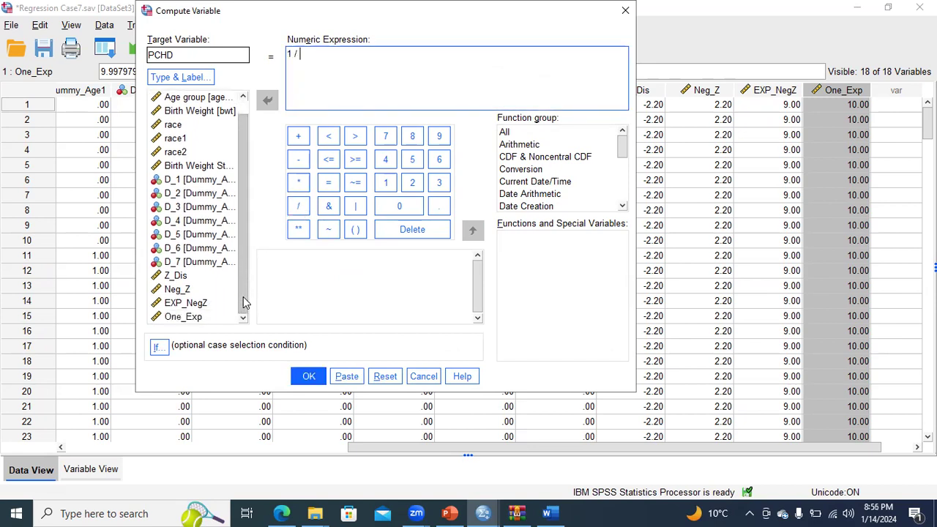
pyautogui.doubleClick(183, 316)
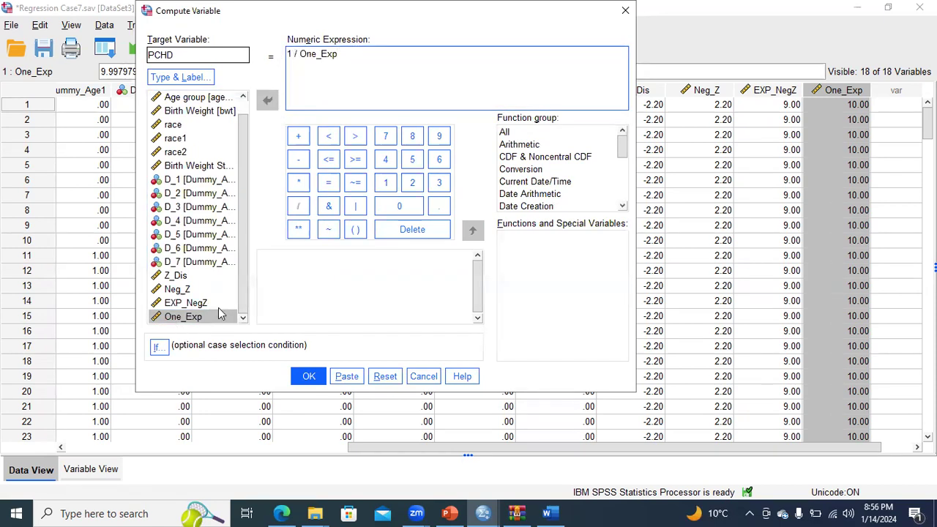
pyautogui.click(309, 377)
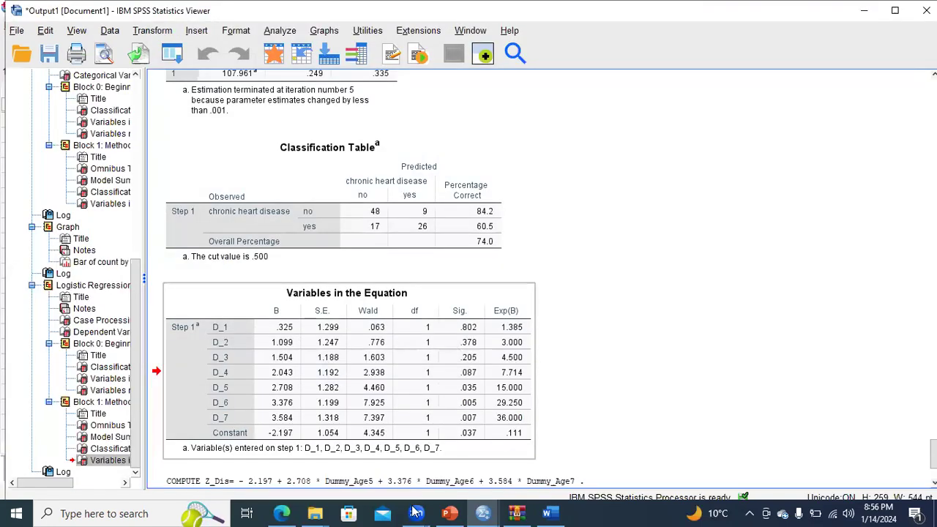
# Step: Return to the Regression Case7.sav data editor and examine the PCHD column's values across the age-group dummies
pyautogui.click(537, 450)
pyautogui.moveTo(516, 447); pyautogui.dragTo(585, 448)
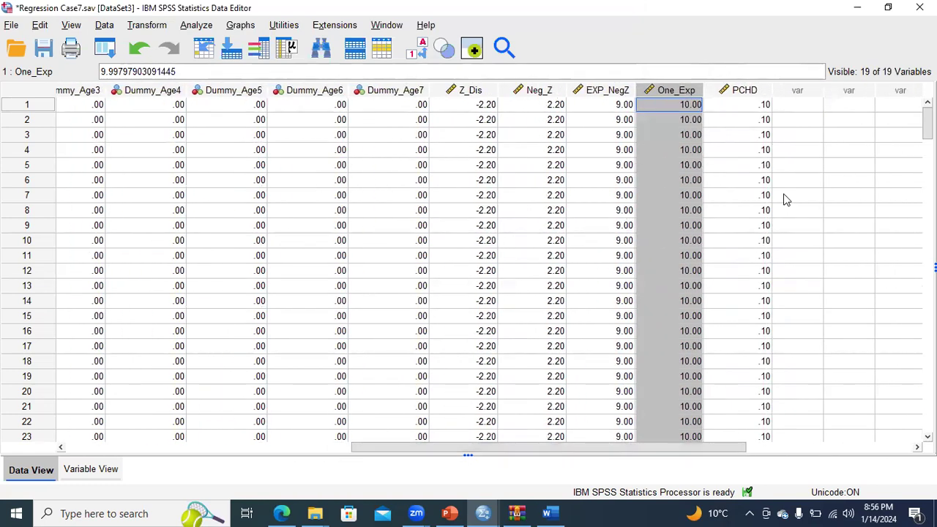
pyautogui.moveTo(928, 123); pyautogui.dragTo(928, 208)
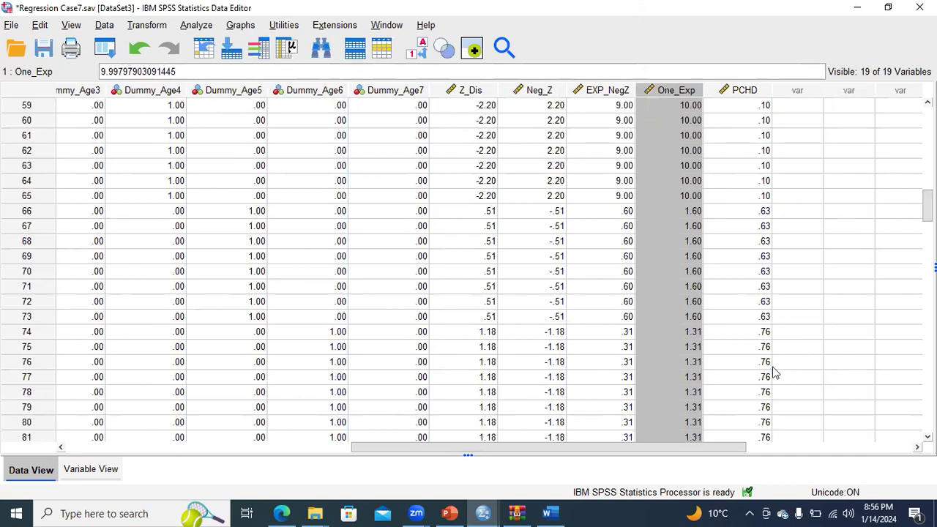
pyautogui.moveTo(928, 208); pyautogui.dragTo(928, 123)
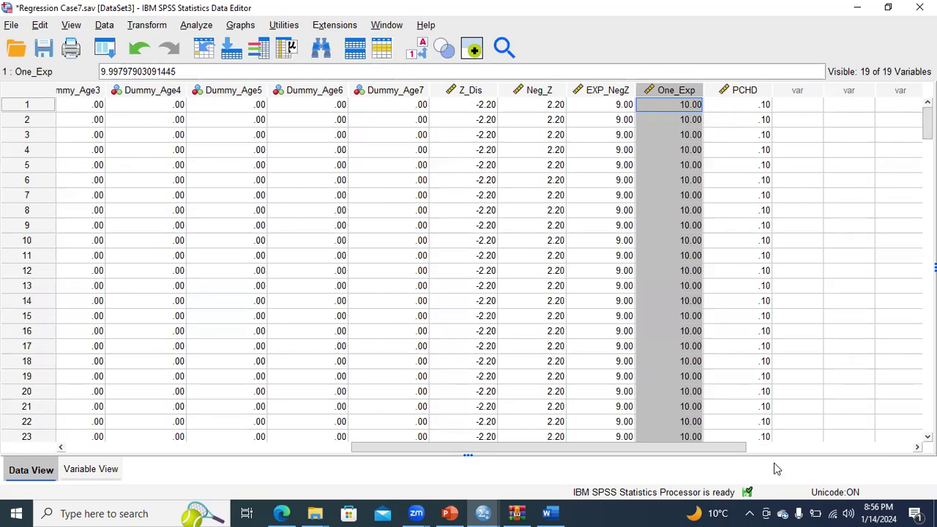
# Step: Check the Step-3 cluster bar chart instruction on the PowerPoint slide, and return to the SPSS data editor
pyautogui.hotkey('alt', 'Tab')
pyautogui.moveTo(277, 448); pyautogui.dragTo(704, 445)
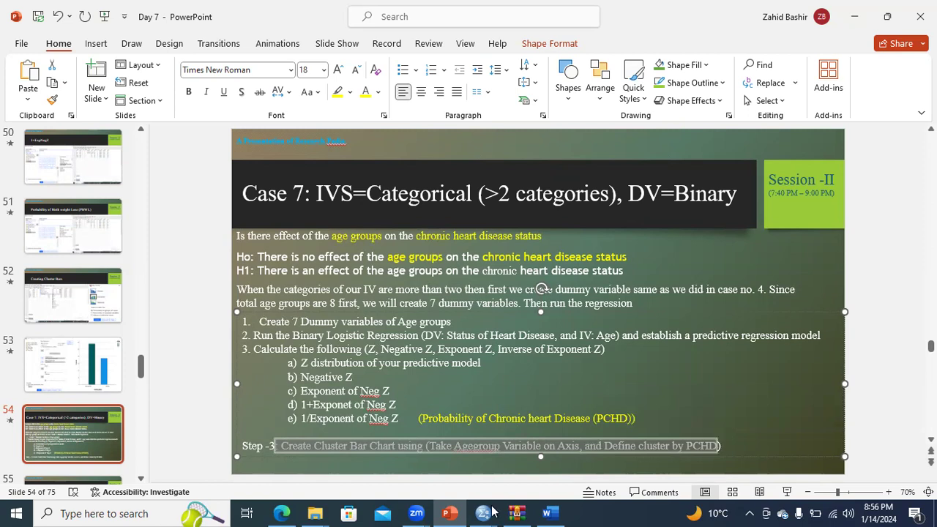
pyautogui.click(483, 514)
pyautogui.click(535, 473)
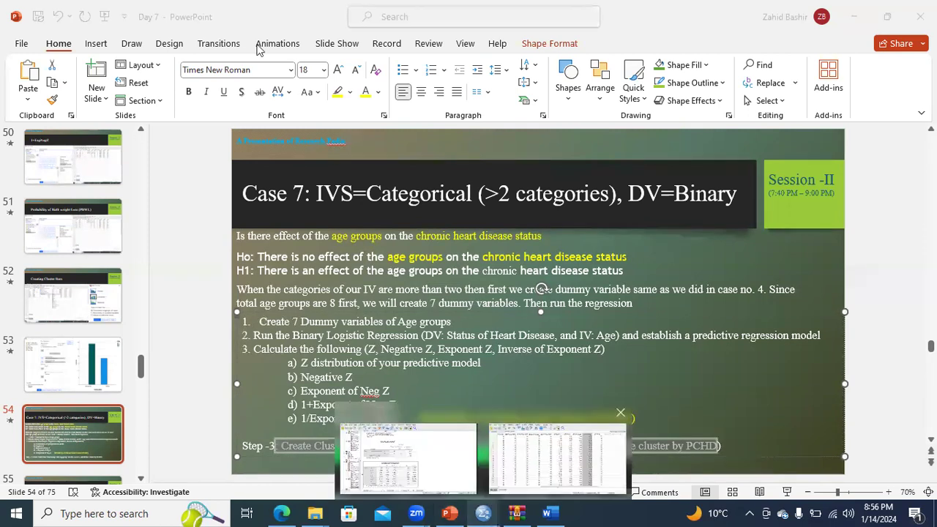
# Step: Create a clustered bar chart of N of cases with Age group [agegrp] on the category axis and clusters defined by PCHD
pyautogui.click(240, 26)
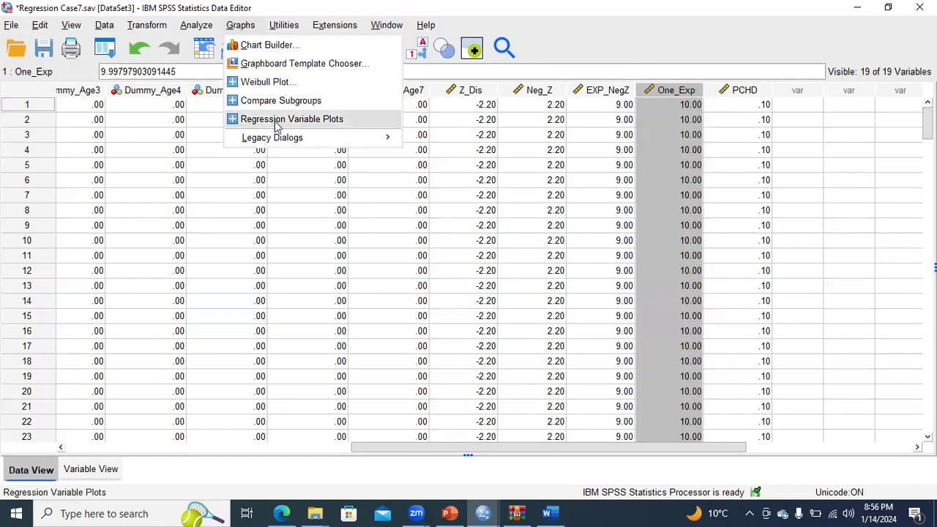
pyautogui.moveTo(281, 137)
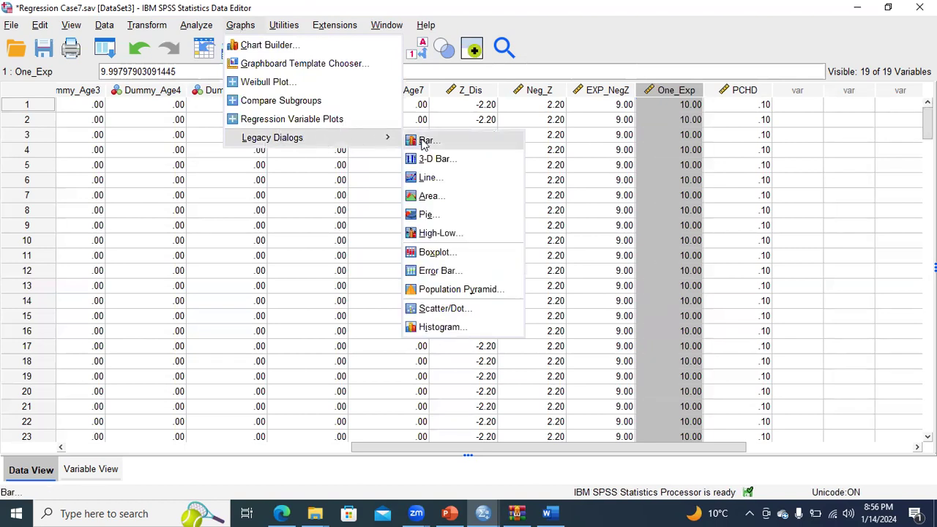
pyautogui.click(411, 143)
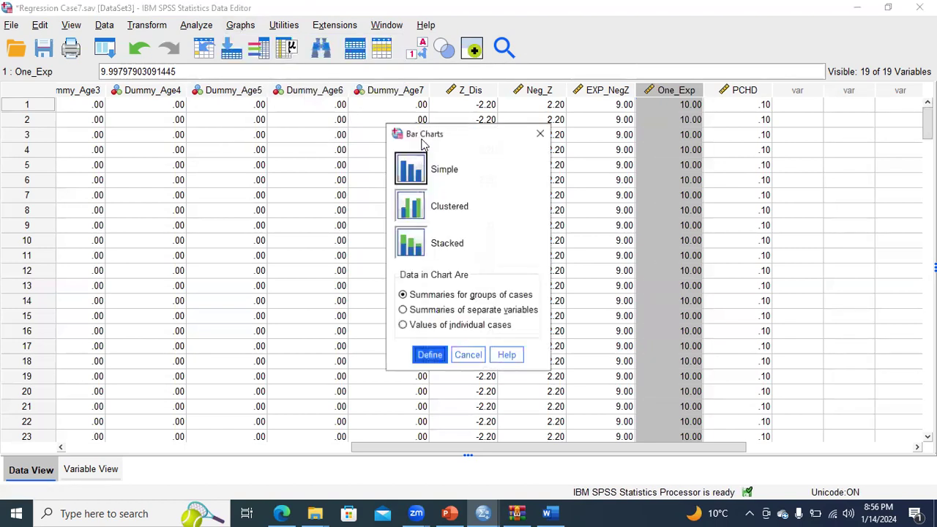
pyautogui.doubleClick(418, 211)
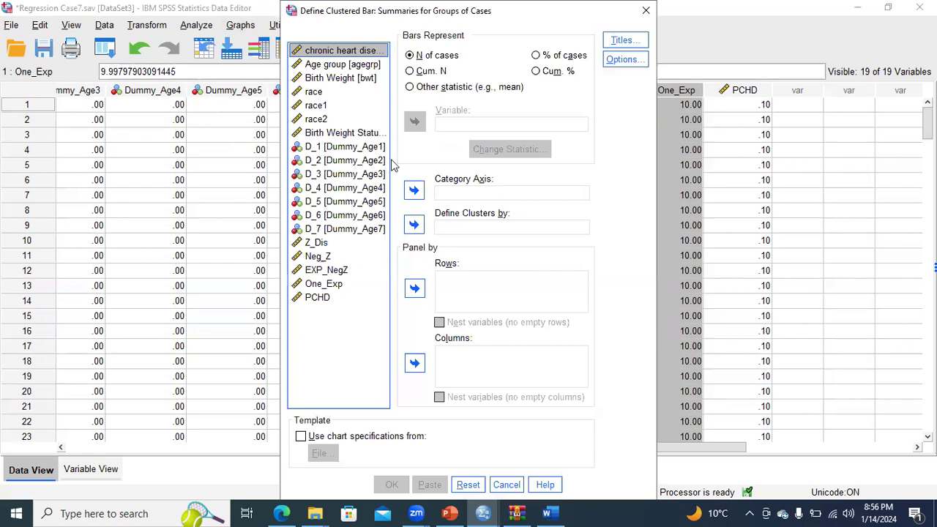
pyautogui.click(342, 66)
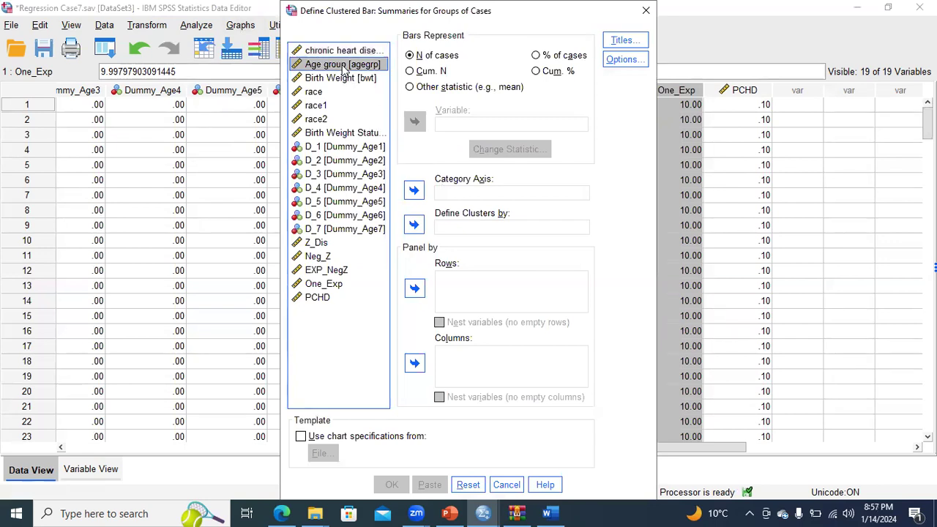
pyautogui.click(414, 191)
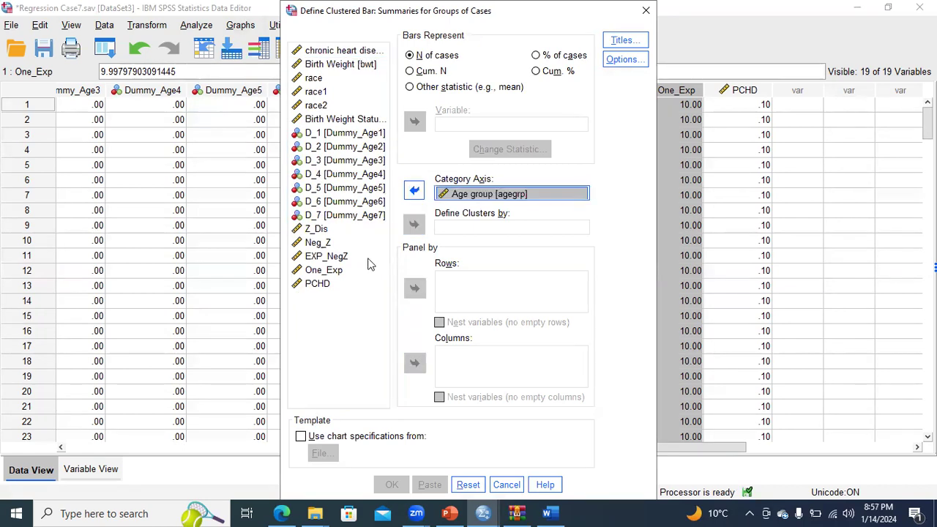
pyautogui.click(319, 285)
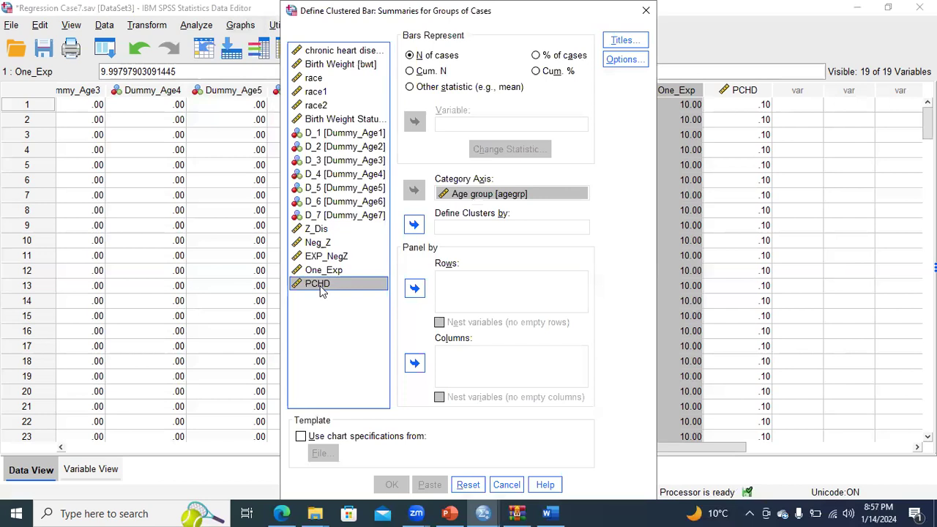
pyautogui.click(414, 225)
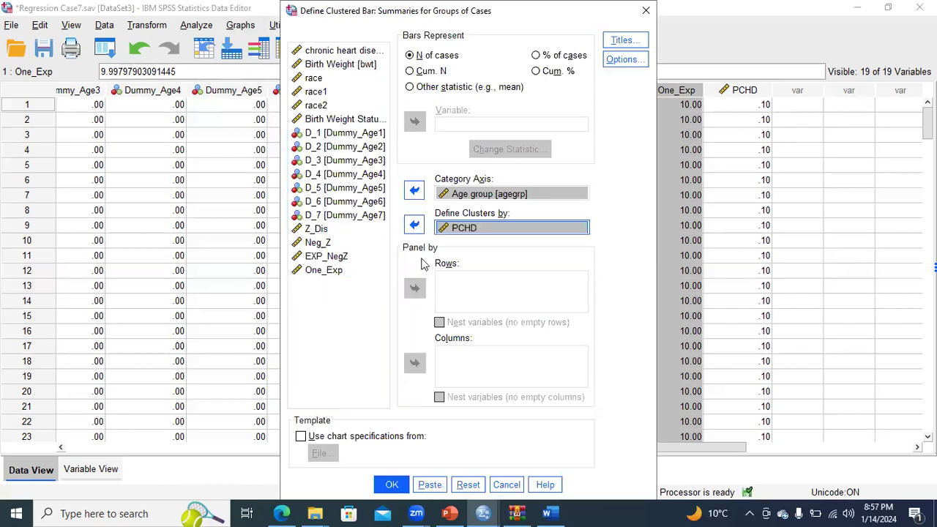
pyautogui.click(392, 485)
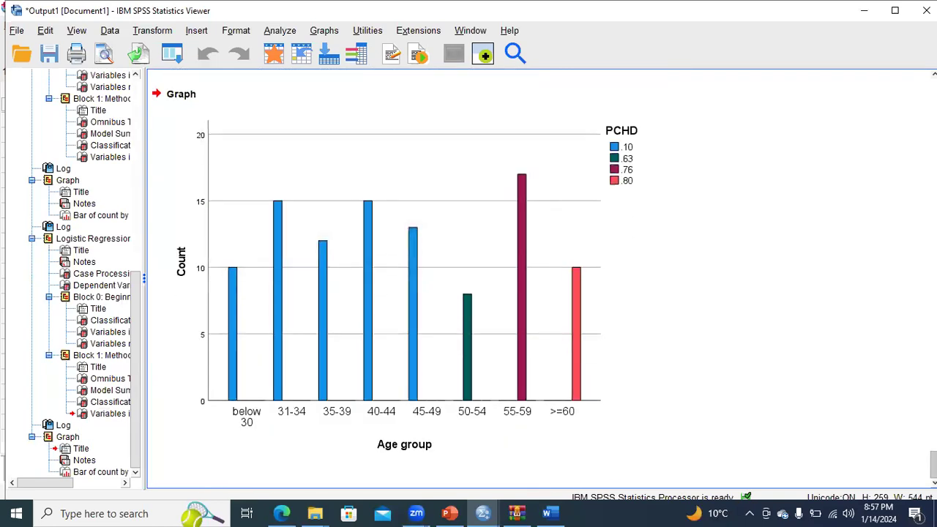
# Step: Compare the clustered bar chart with the Variables in the Equation table and the COMPUTE syntax in the output
pyautogui.click(729, 353)
pyautogui.scroll(10, 542, 278)
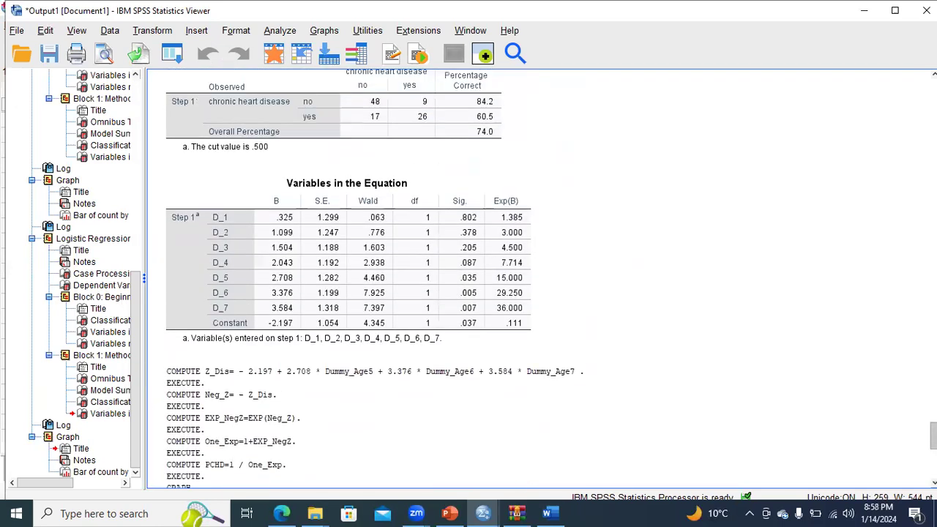
pyautogui.scroll(1, 581, 355)
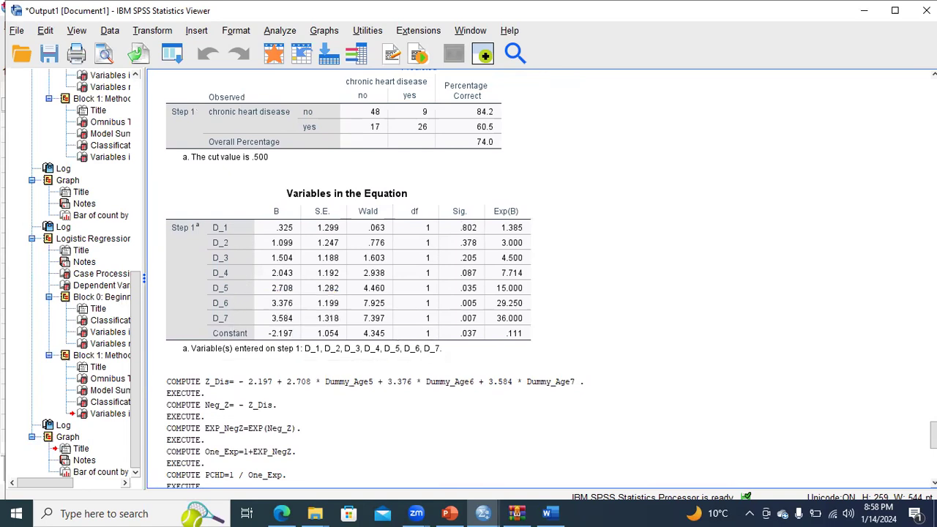
pyautogui.scroll(-10, 686, 427)
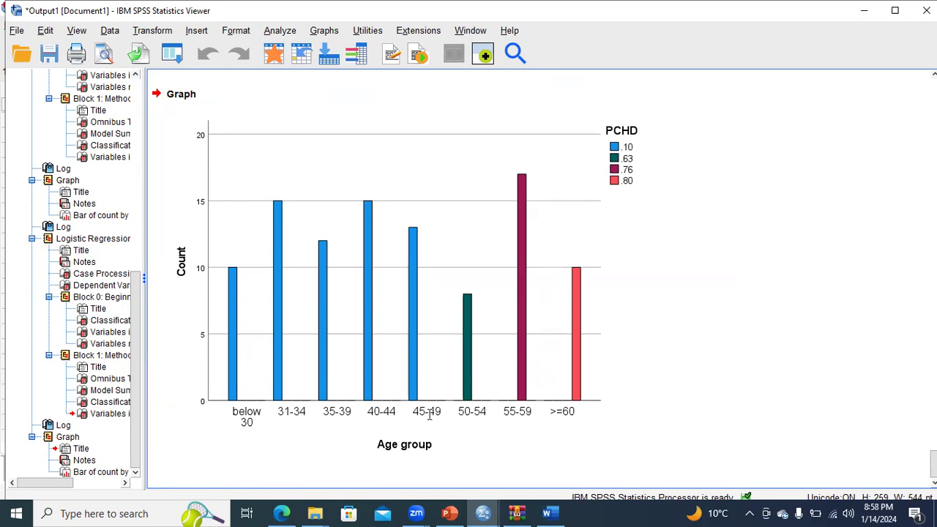
# Step: Switch to the Day 7 PowerPoint presentation, view the PCHD equation on slide 55, and show the Case-8 slide
pyautogui.hotkey('alt', 'Tab')
pyautogui.scroll(-3, 144, 378)
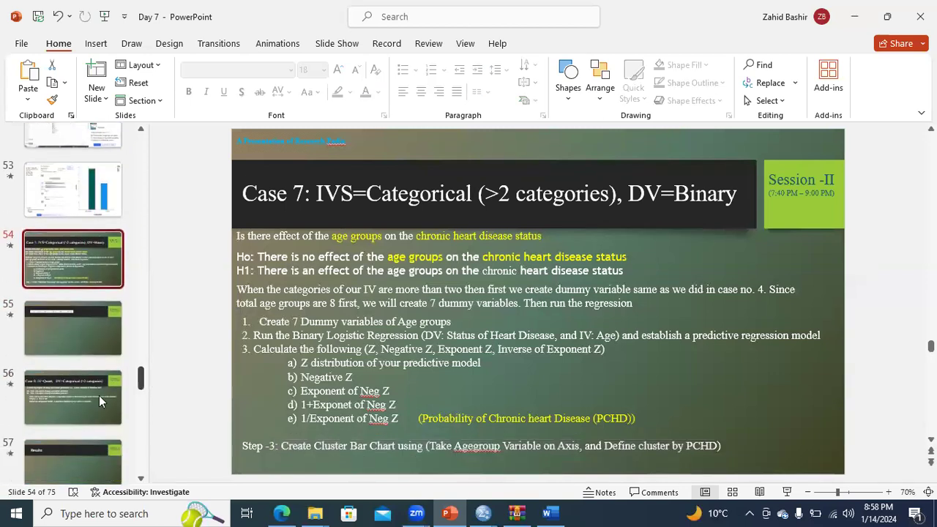
pyautogui.click(81, 331)
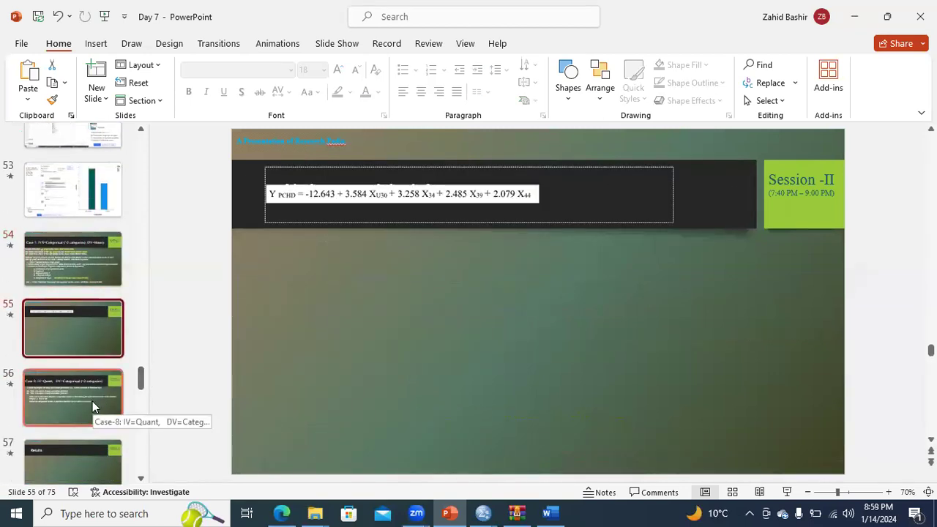
pyautogui.click(92, 407)
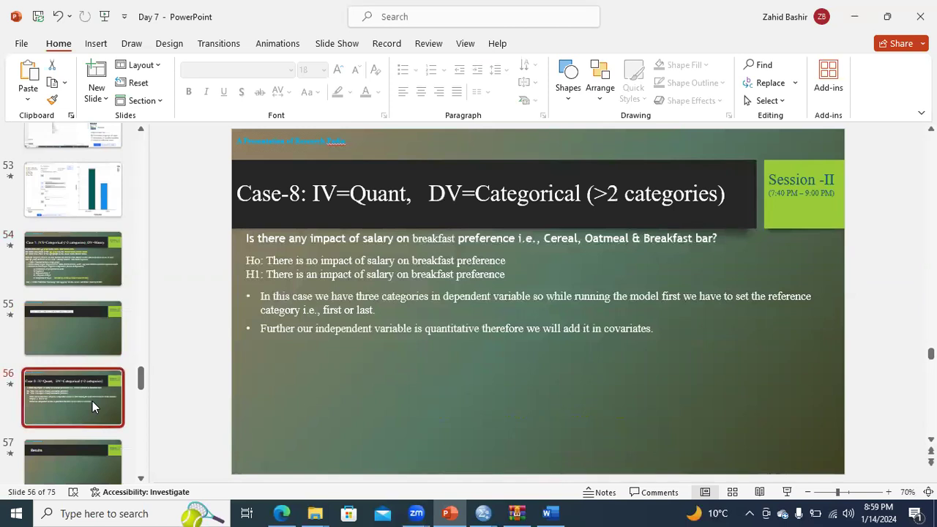